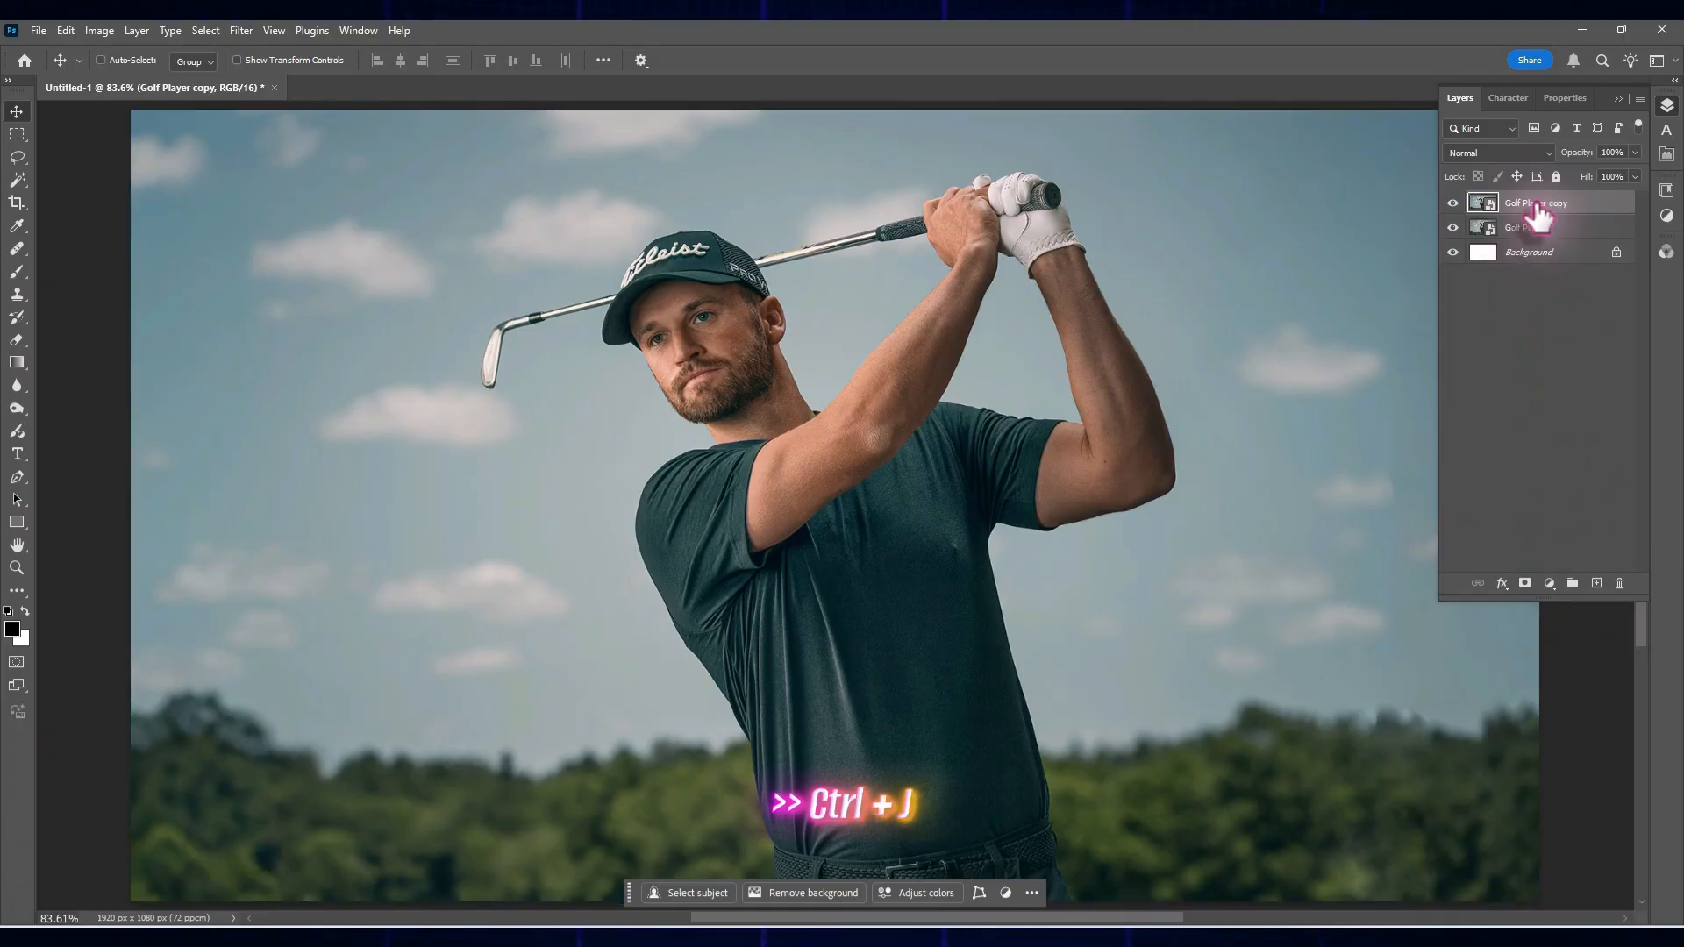
Duplicate the Golf Player layer and hide the original layer beneath the copy
{"action": "key", "text": "ctrl+j"}
{"action": "left_click", "coordinate": [1453, 227]}
{"action": "left_click", "coordinate": [1619, 98]}
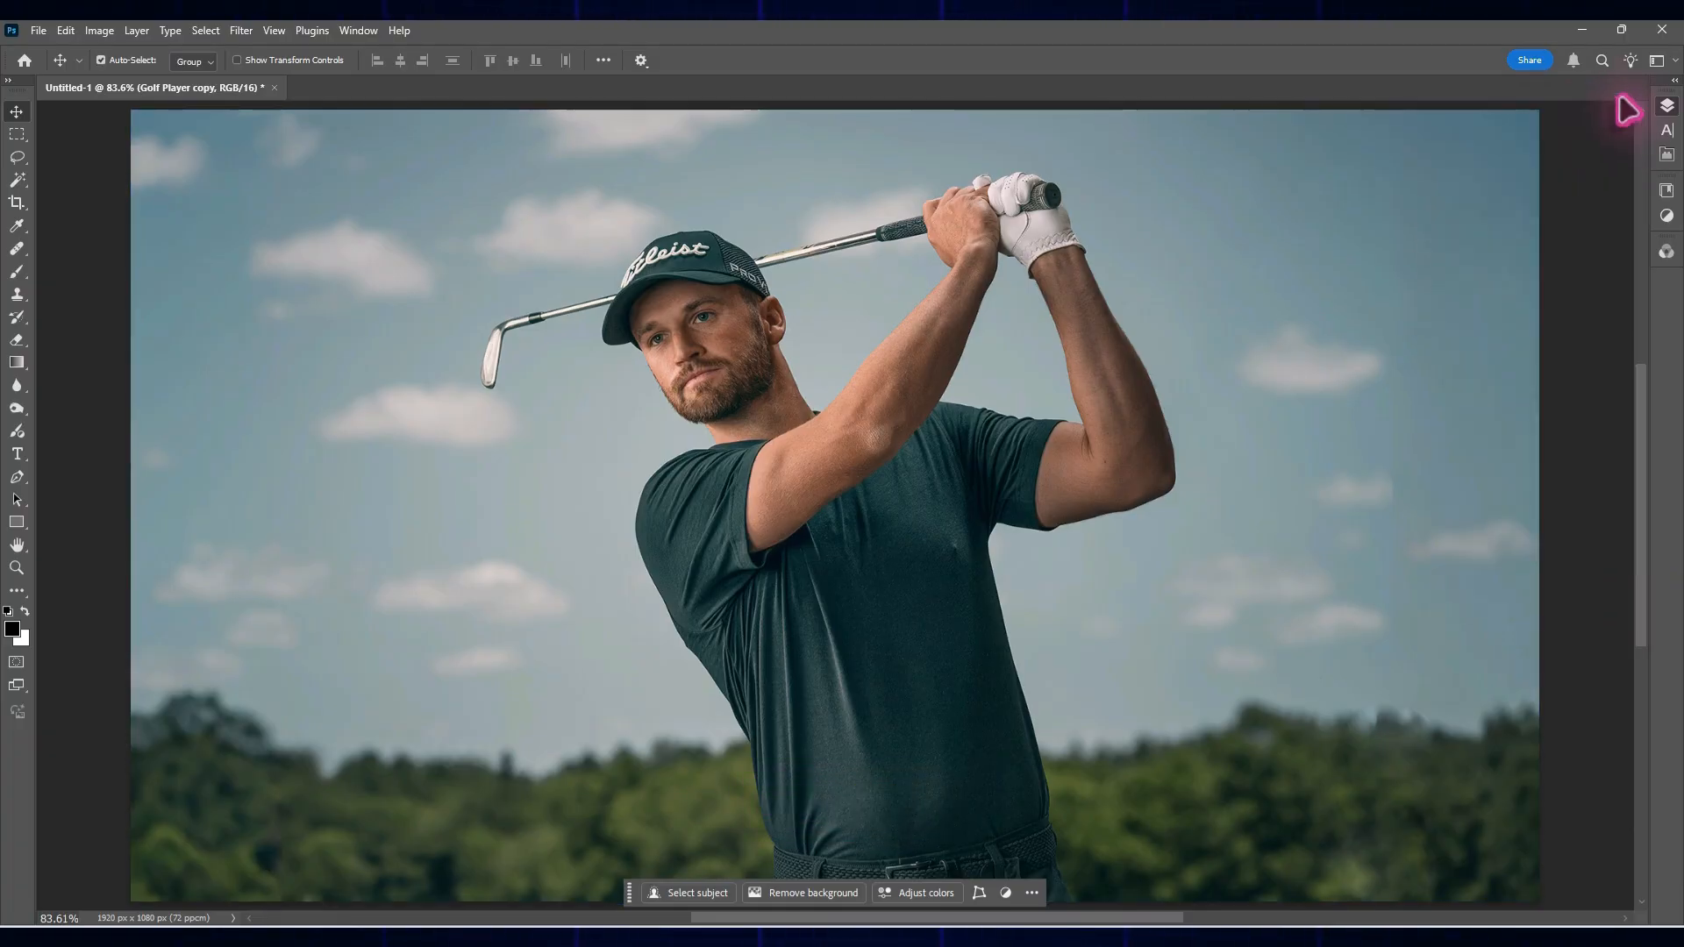
Start the Camera Raw Filter on the Golf Player copy and set Sharpening to 86
{"action": "left_click", "coordinate": [241, 30]}
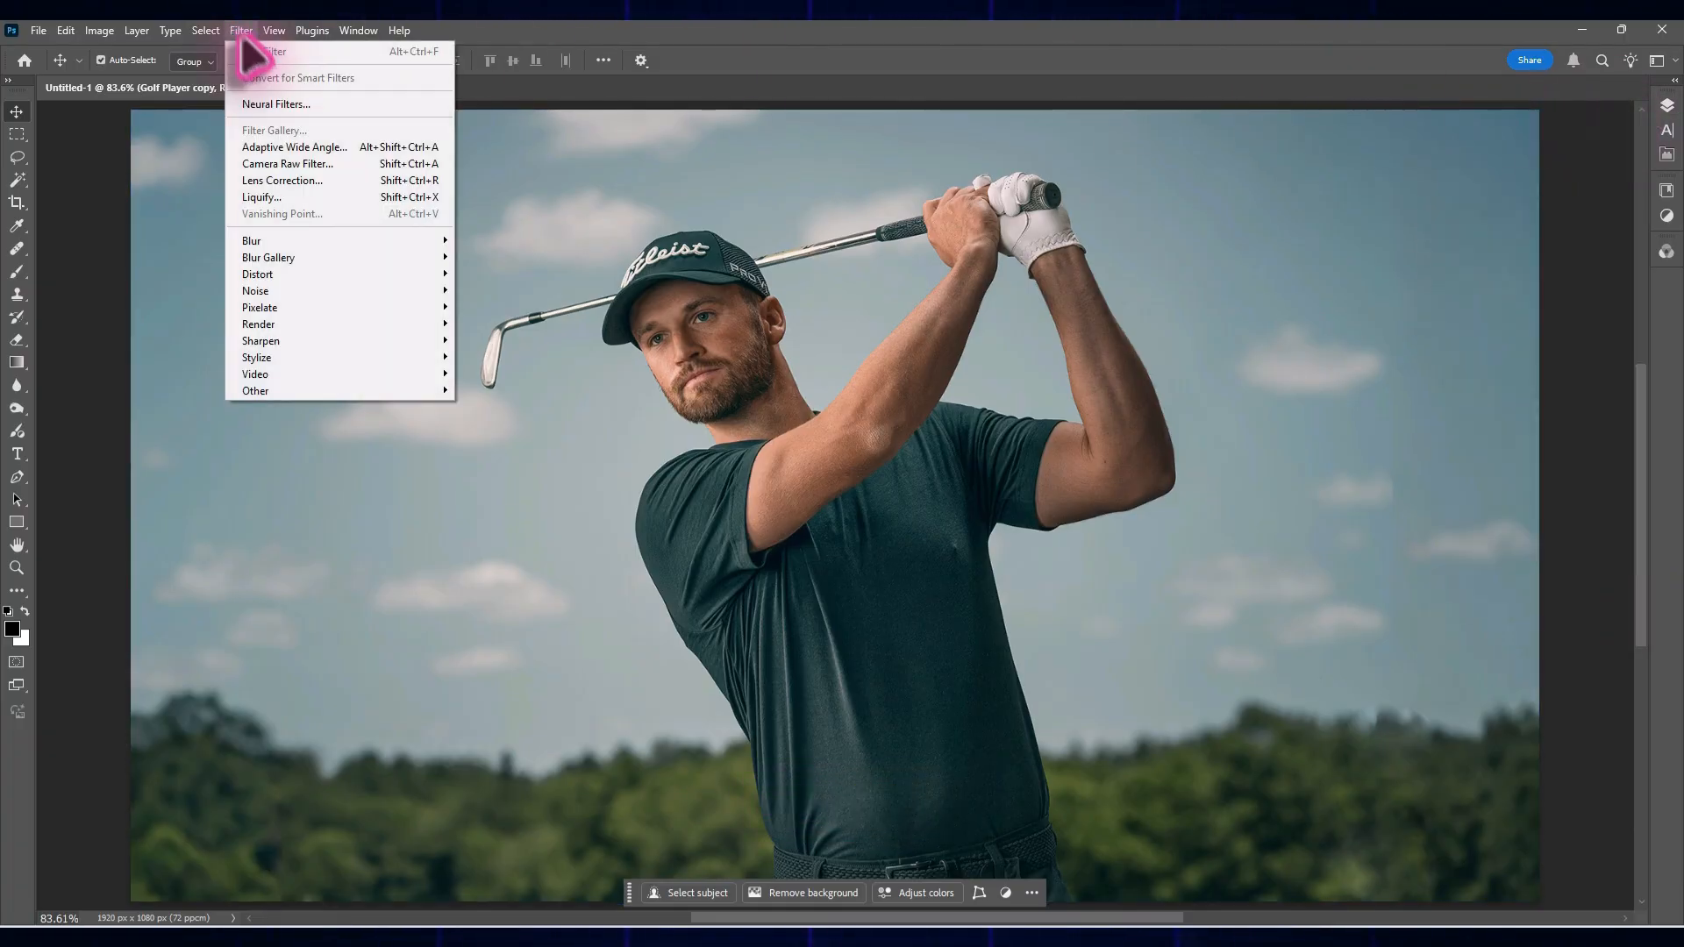
{"action": "left_click", "coordinate": [280, 160]}
{"action": "left_click_drag", "start_coordinate": [1125, 362], "coordinate": [1080, 617]}
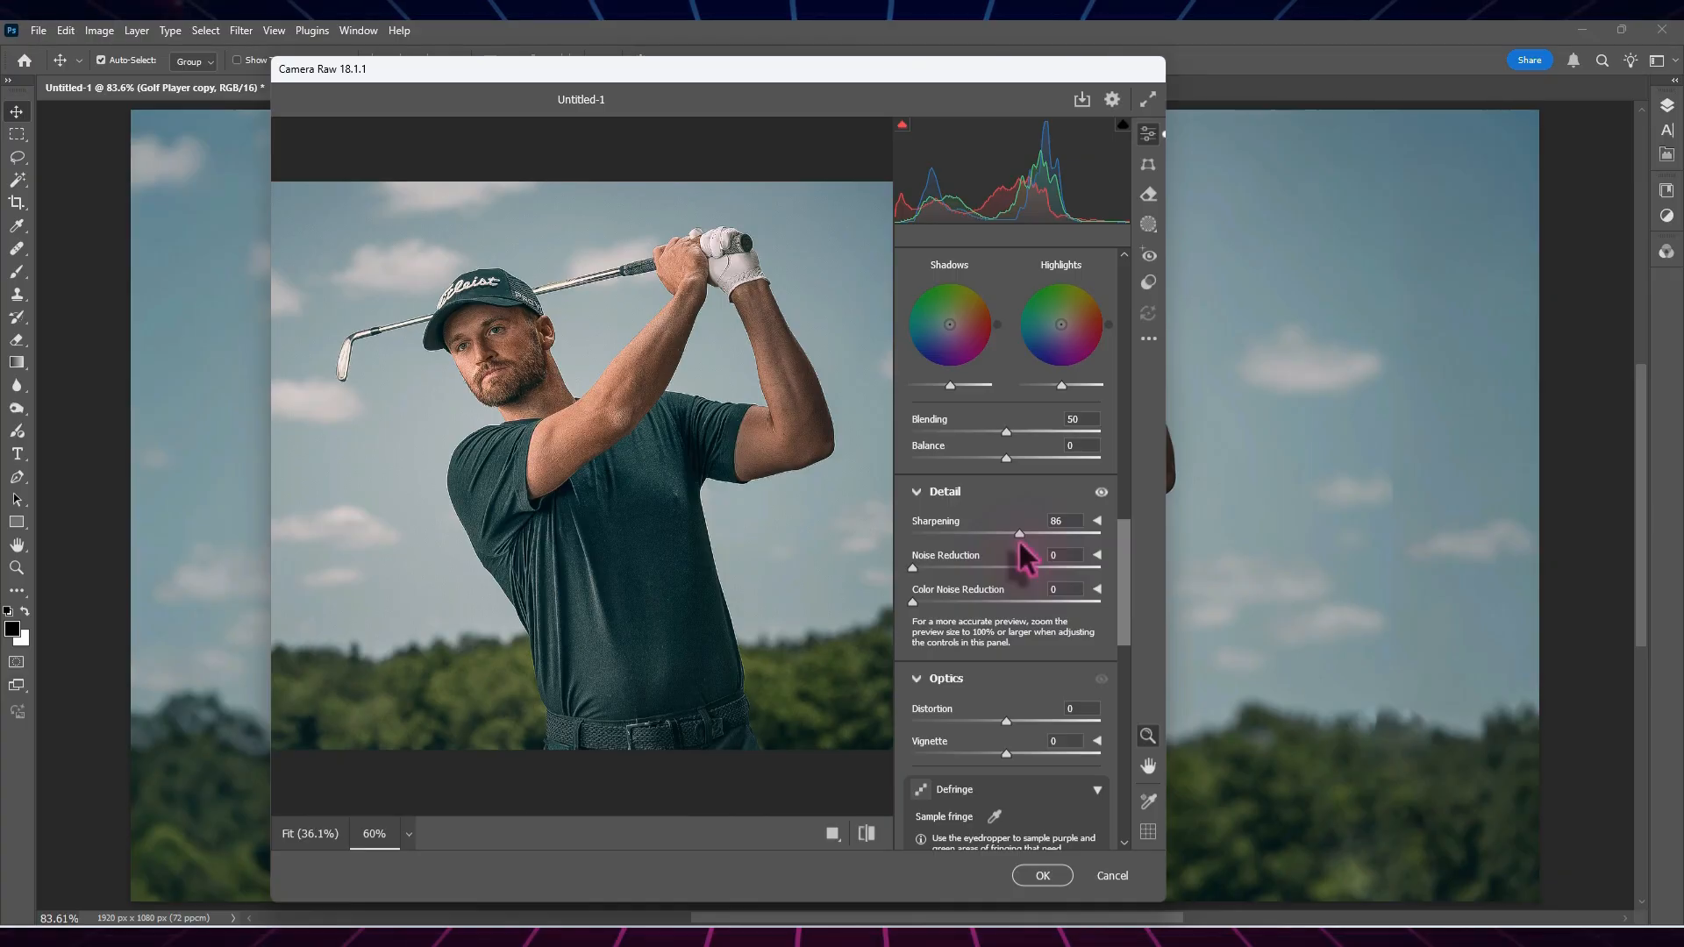
Set Clarity to +49, Texture to +32 and Vibrance to +47 in the Camera Raw Filter
{"action": "scroll", "coordinate": [1018, 539], "scroll_direction": "up", "scroll_amount": 10}
{"action": "left_click", "coordinate": [1074, 415]}
{"action": "type", "text": "49"}
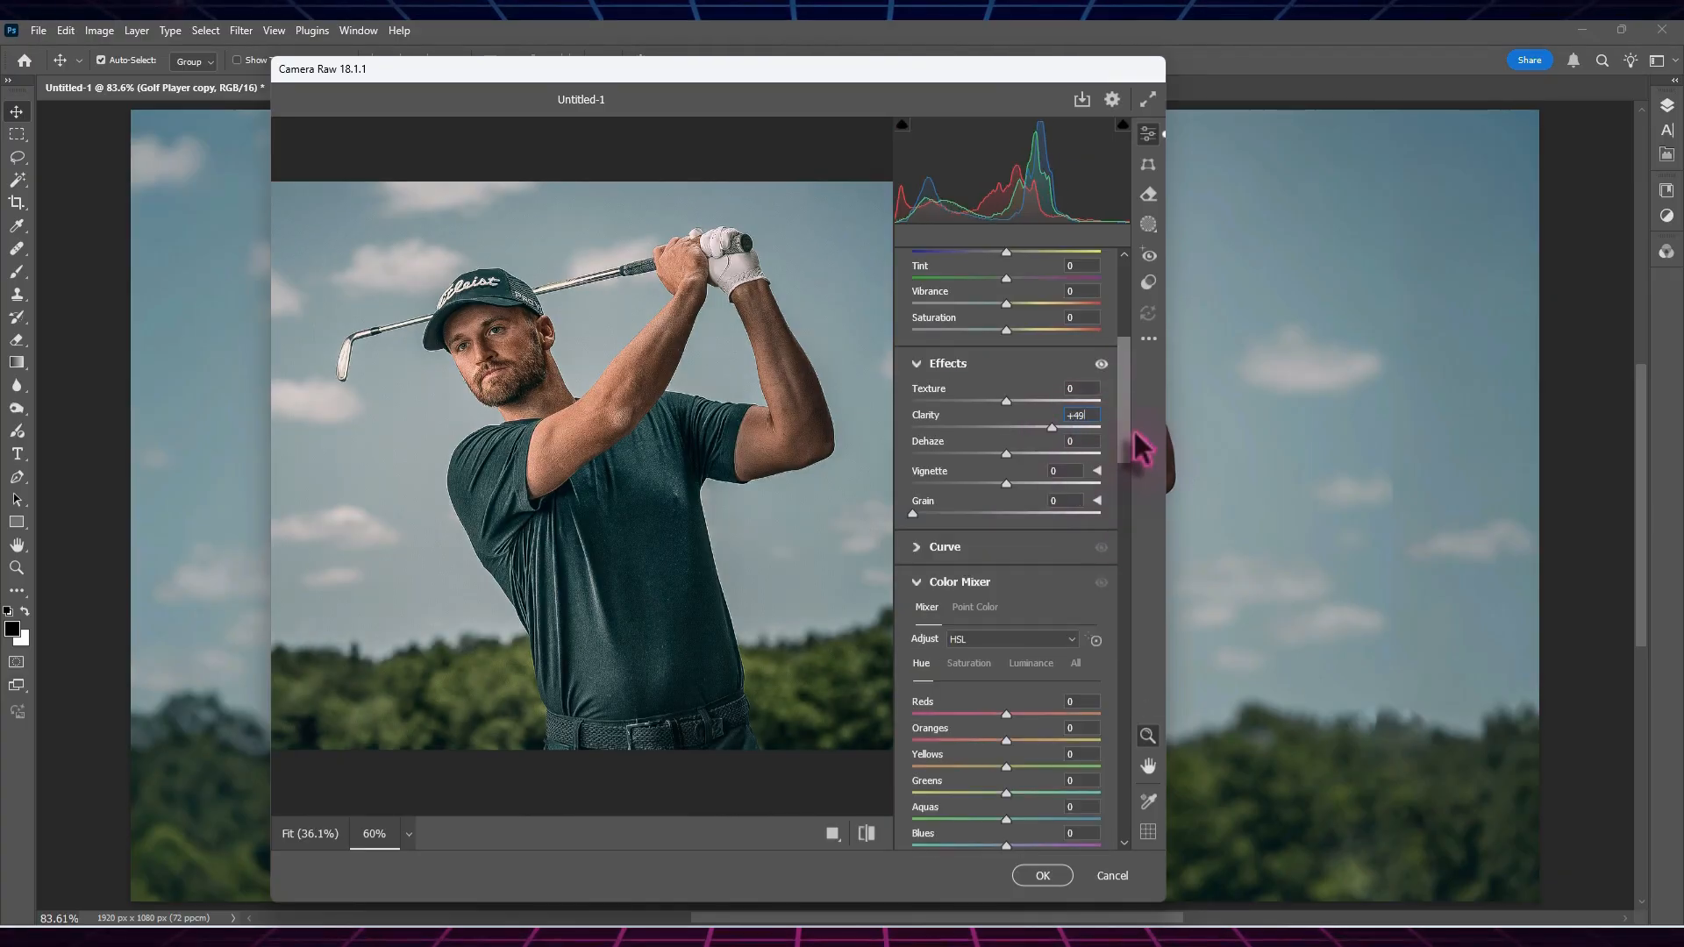
{"action": "key", "text": "shift+Tab"}
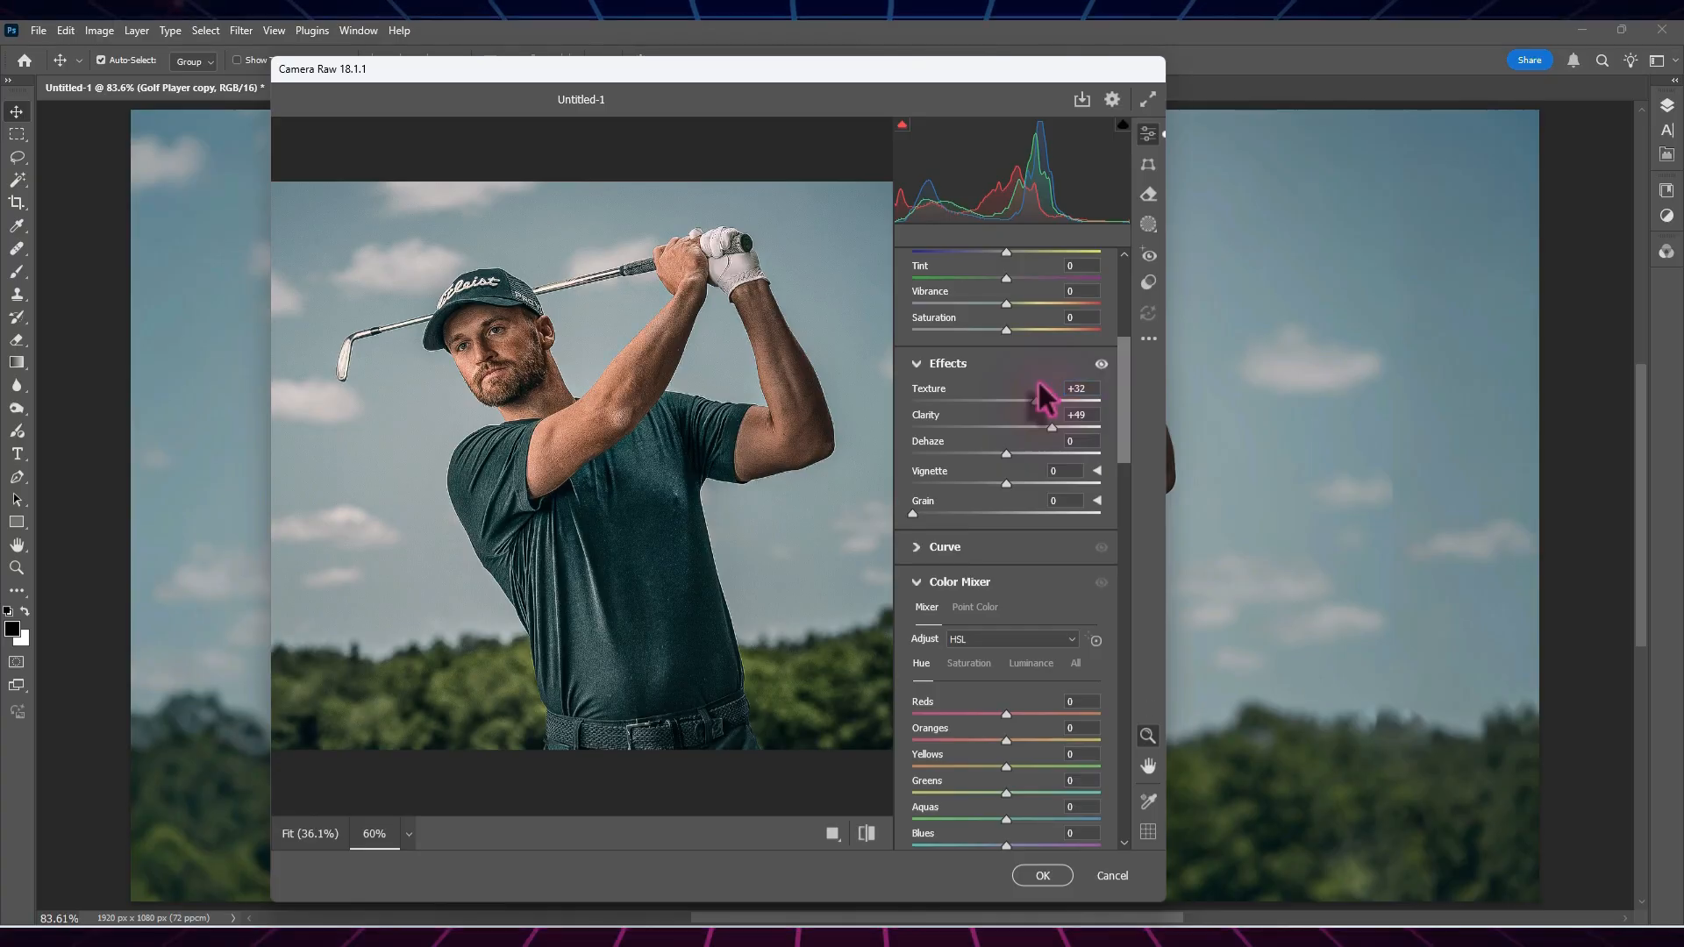
{"action": "scroll", "coordinate": [1129, 405], "scroll_direction": "up", "scroll_amount": 3}
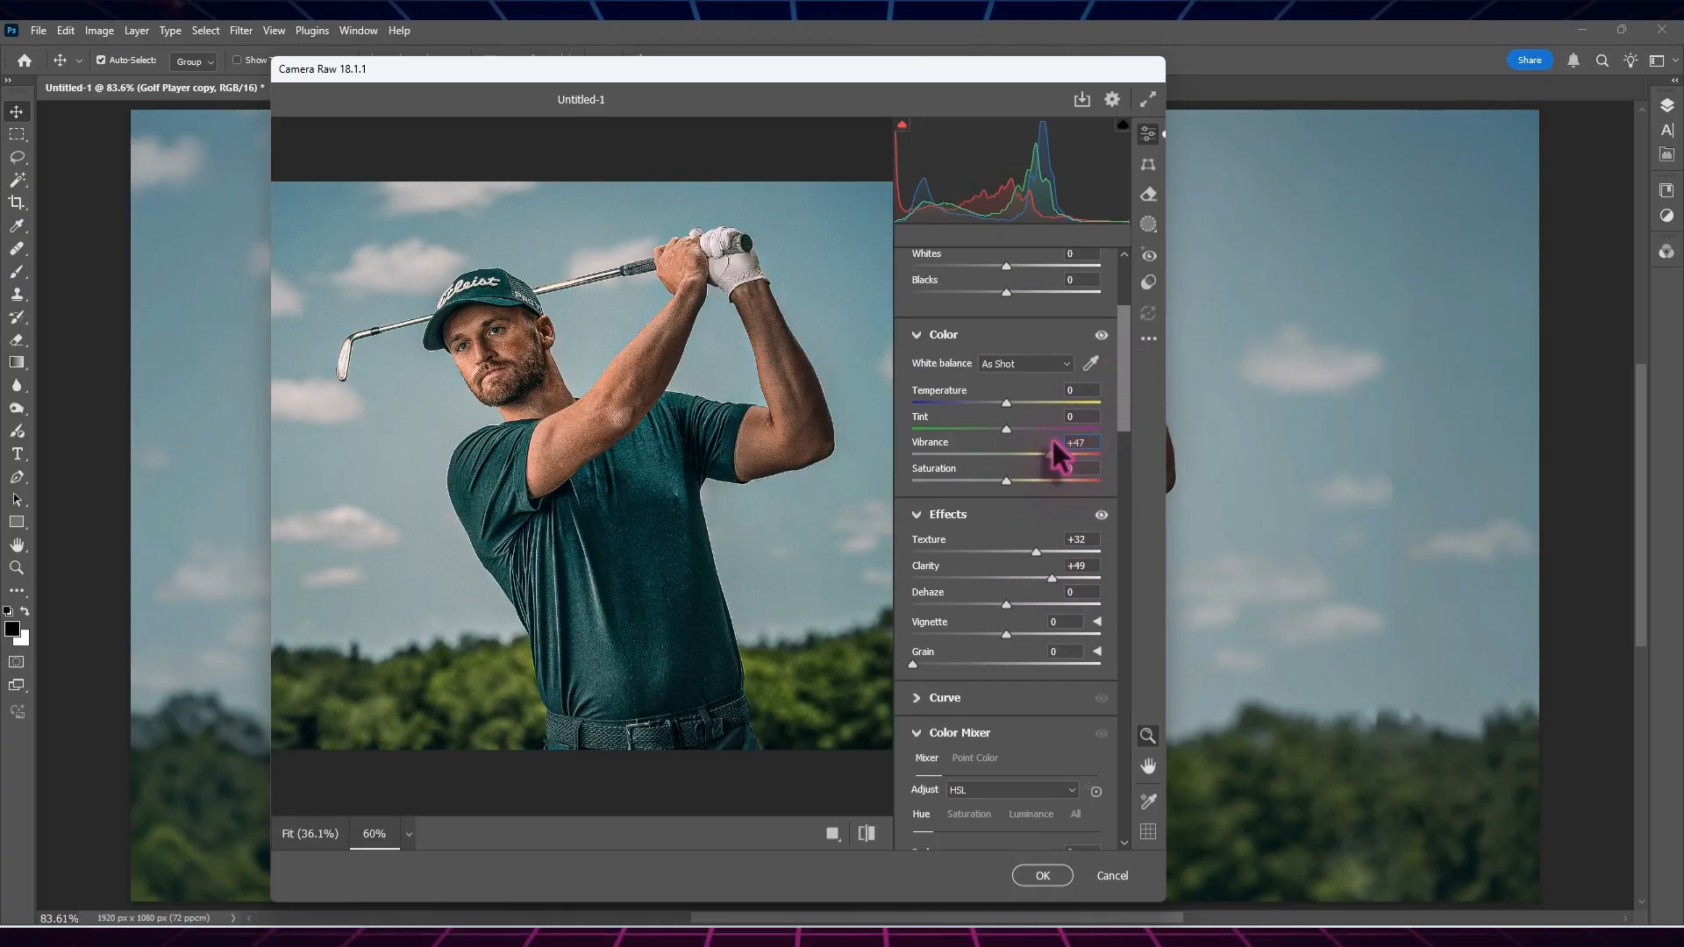
Set Highlights to -22, Shadows to +32 and Blacks to -20, and apply the Camera Raw Filter
{"action": "left_click_drag", "start_coordinate": [1127, 409], "coordinate": [1121, 355]}
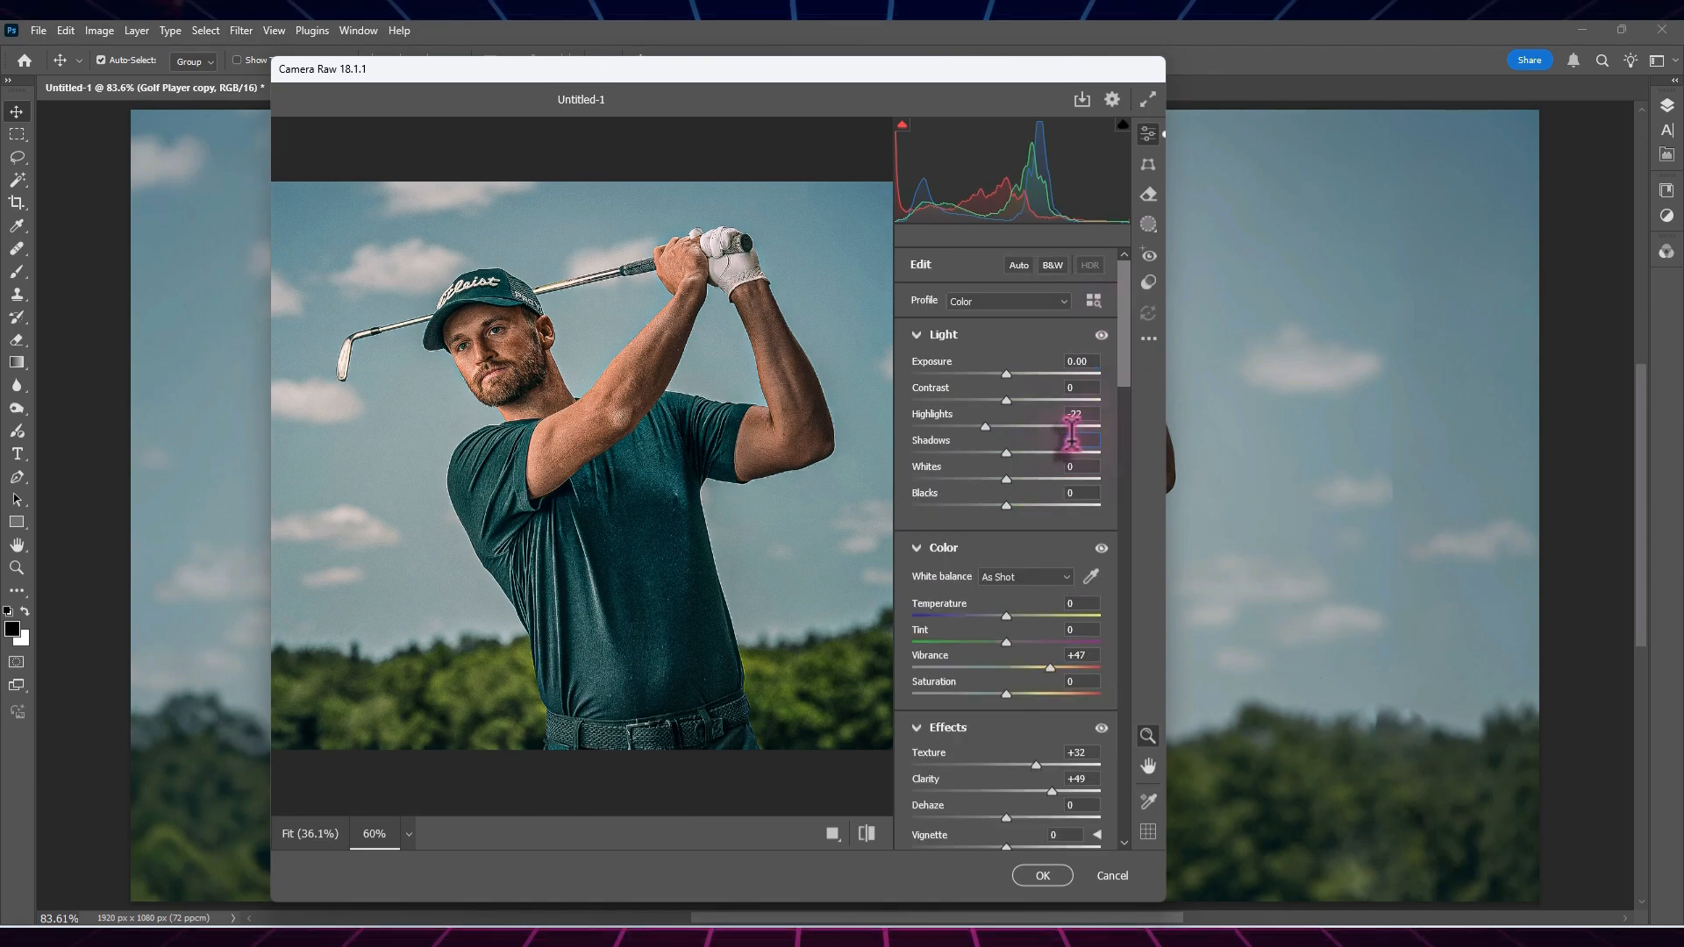
{"action": "left_click", "coordinate": [1053, 505]}
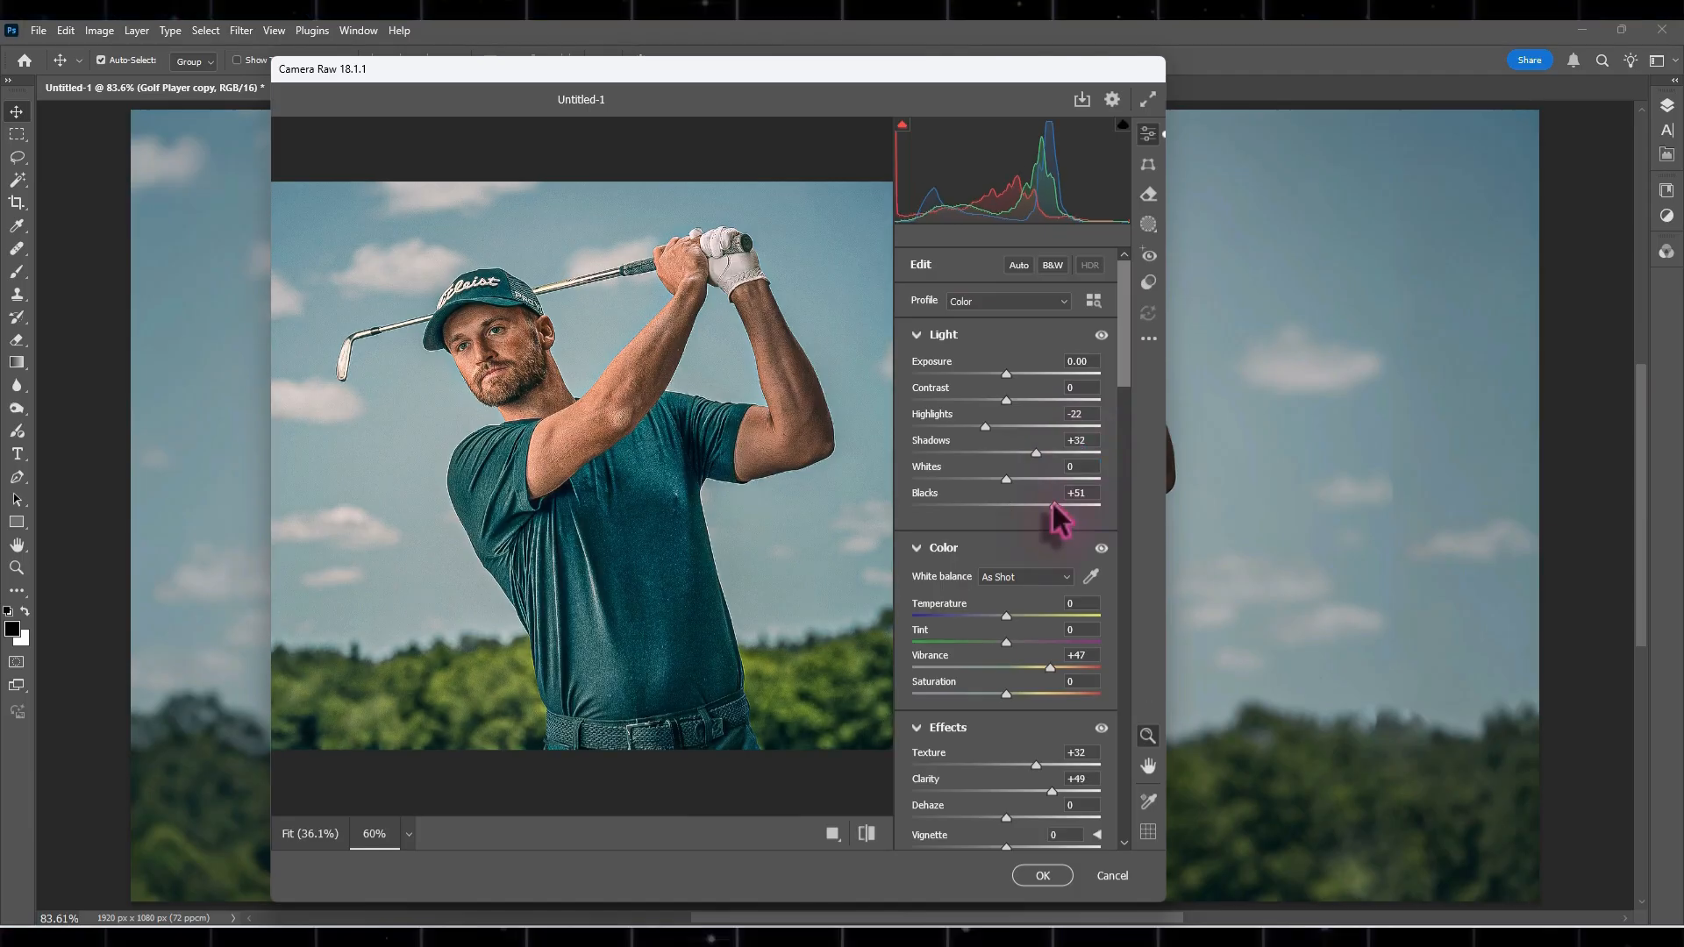
{"action": "left_click_drag", "start_coordinate": [988, 503], "coordinate": [987, 505]}
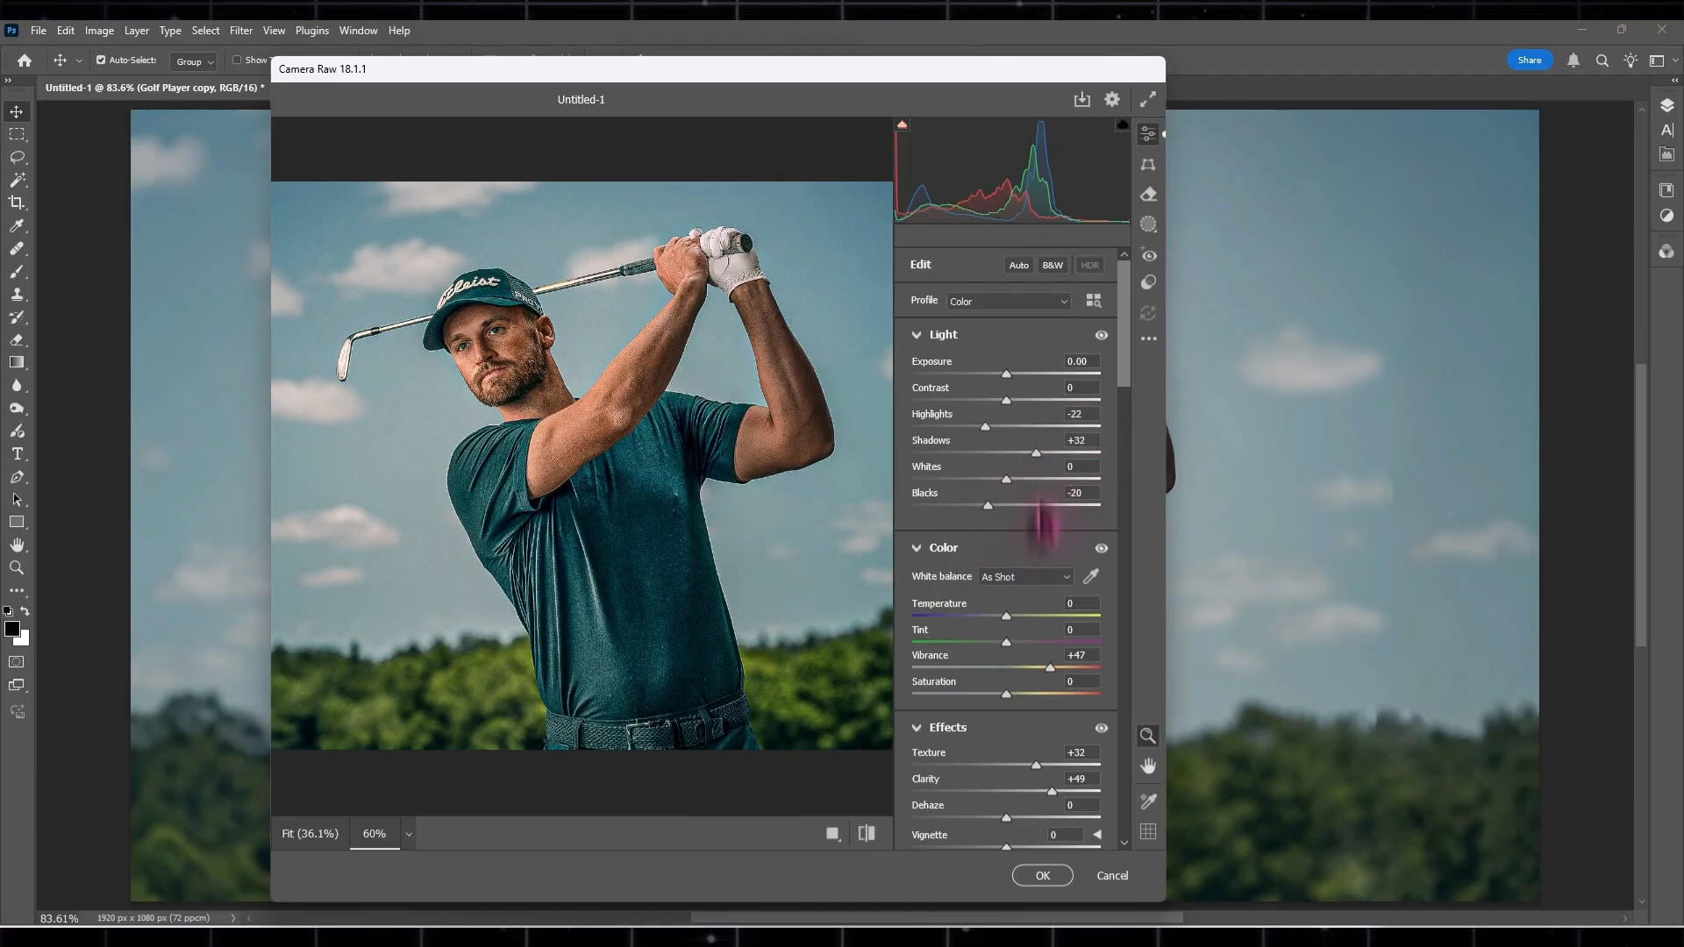
{"action": "left_click", "coordinate": [1042, 876]}
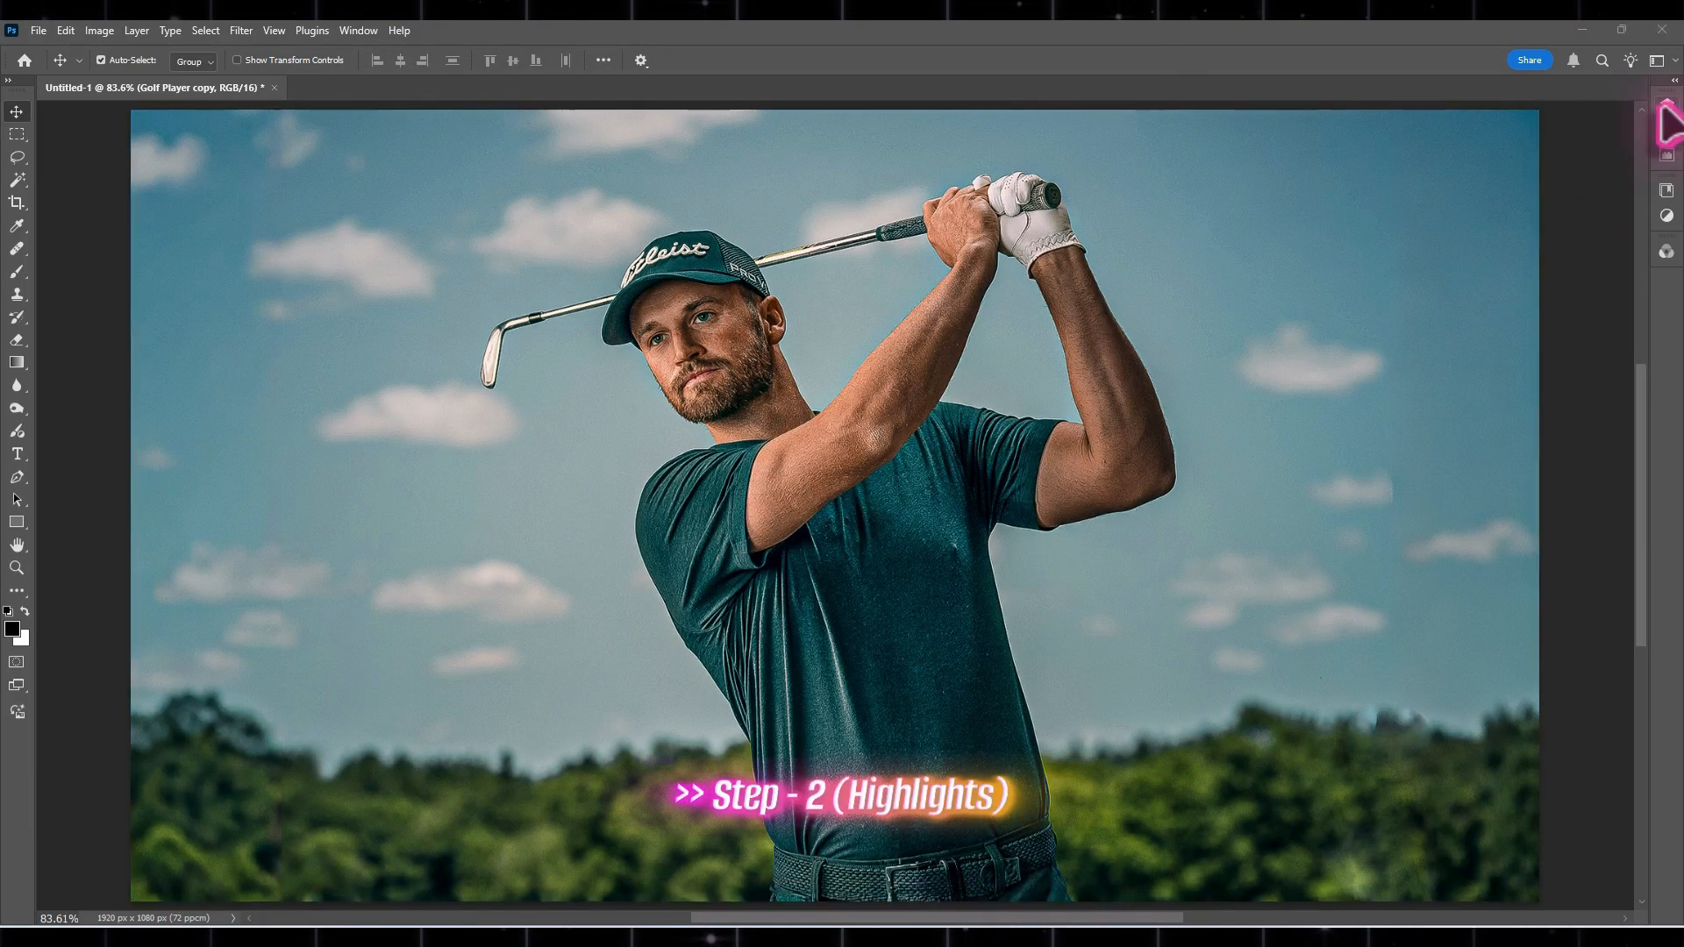
Add a Brightness/Contrast adjustment layer with Brightness -79 and Contrast 49, and invert its mask to black
{"action": "left_click", "coordinate": [1665, 107]}
{"action": "left_click", "coordinate": [1549, 583]}
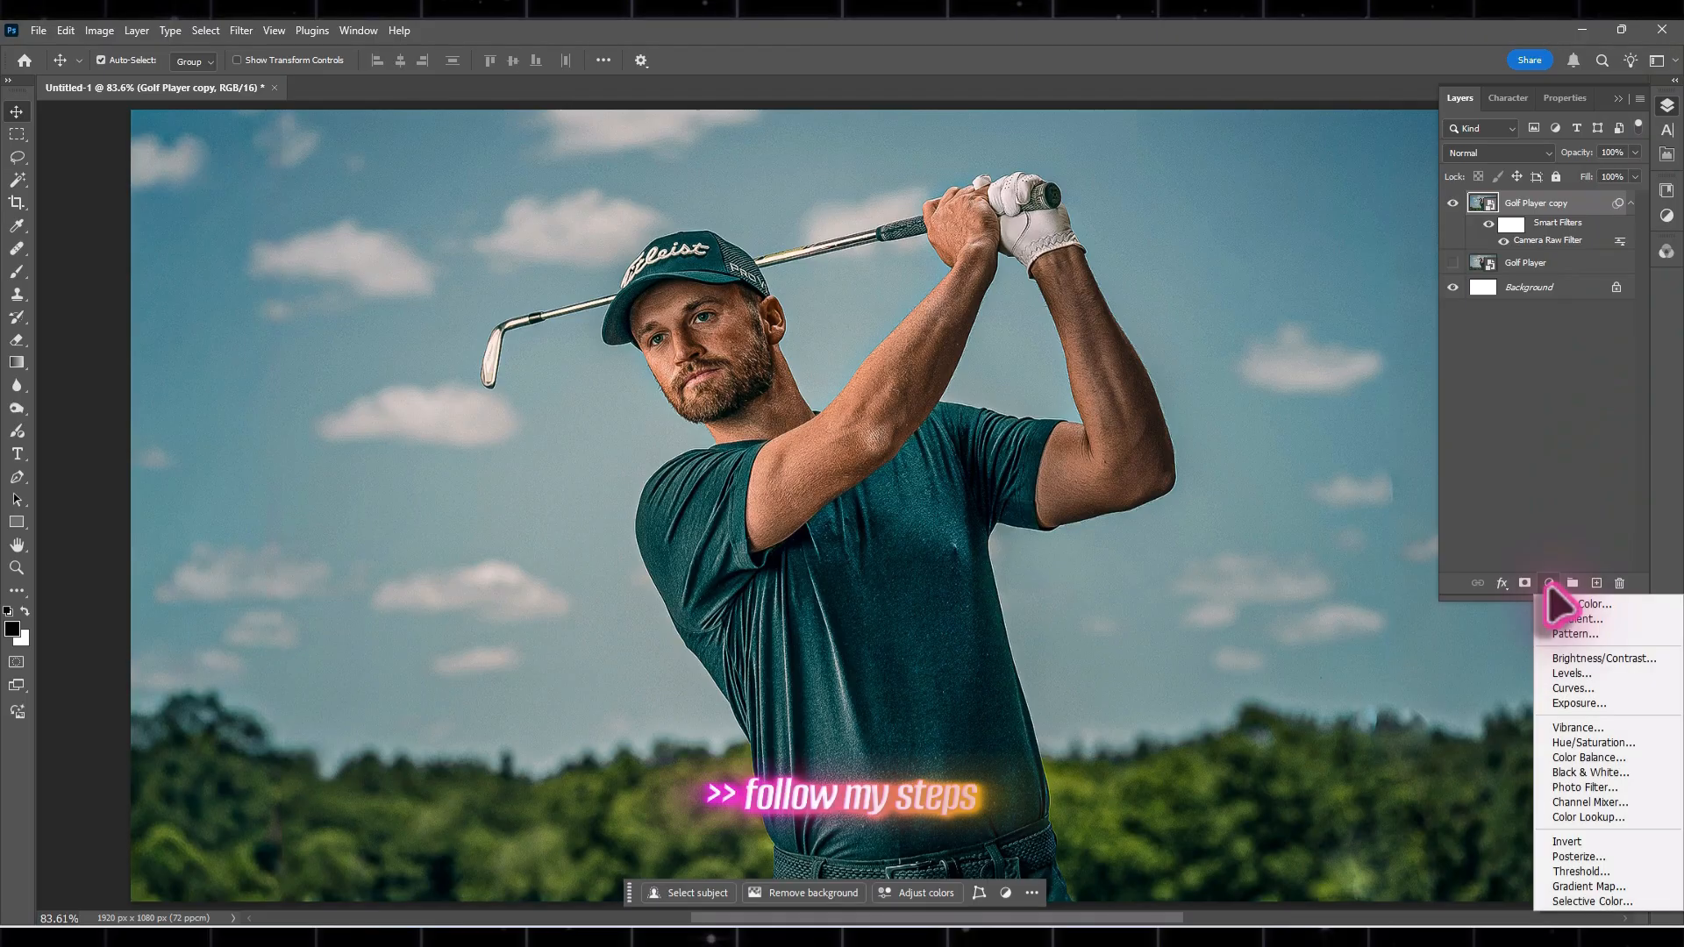
{"action": "left_click", "coordinate": [1567, 658]}
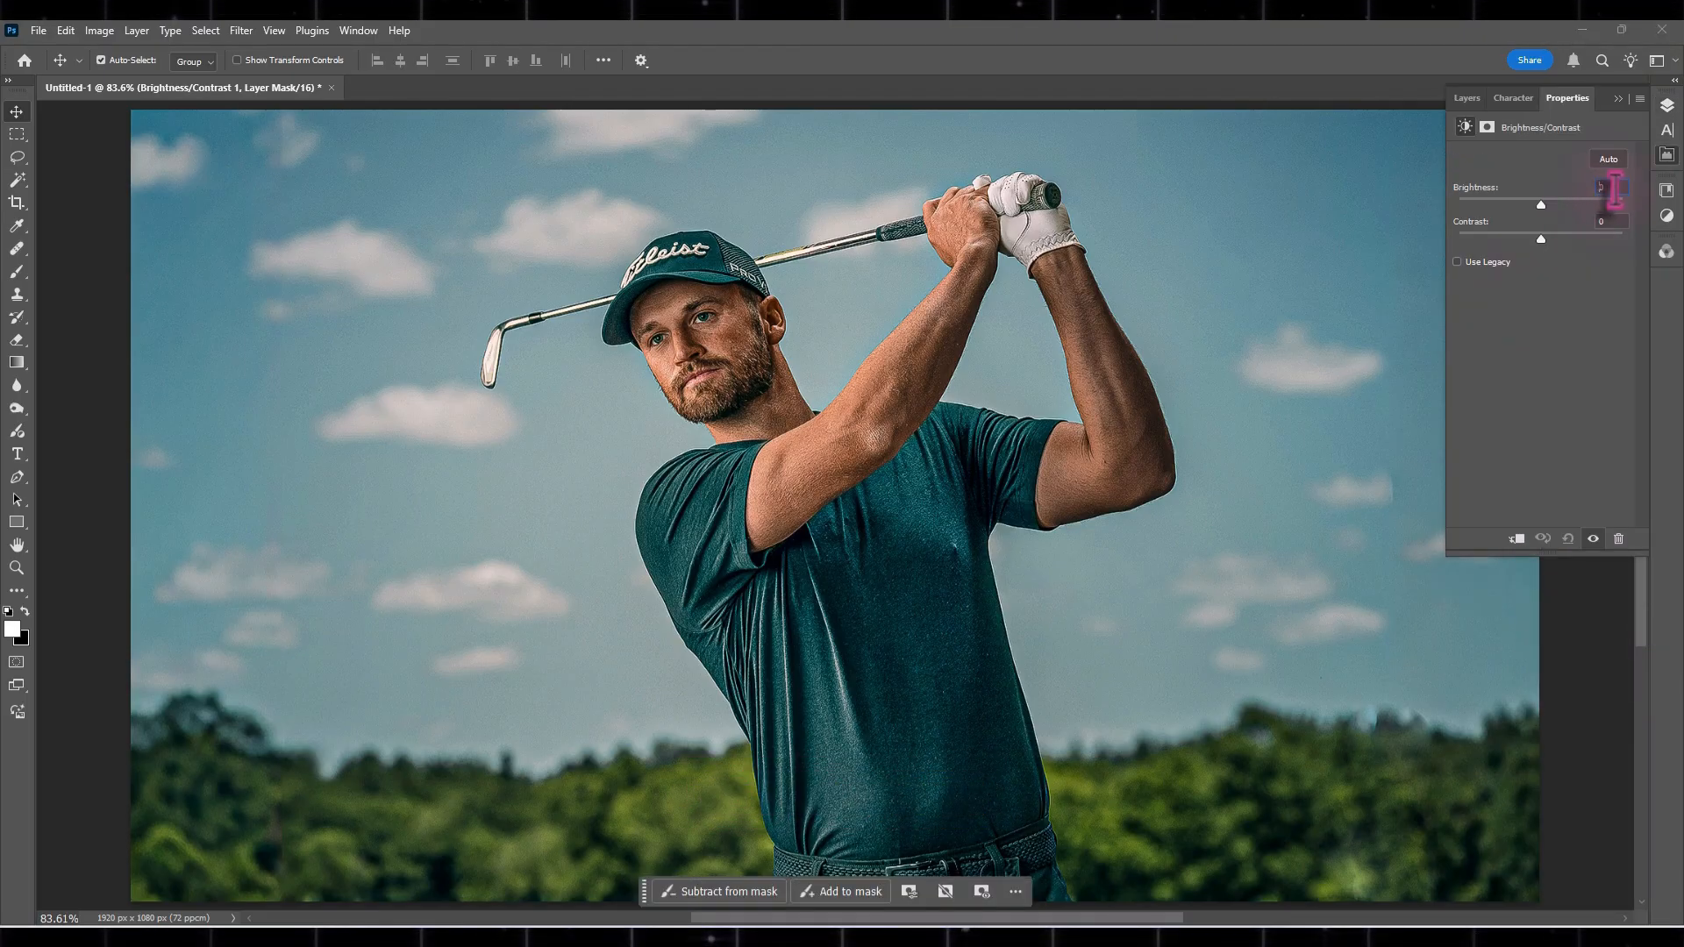
{"action": "type", "text": "-47"}
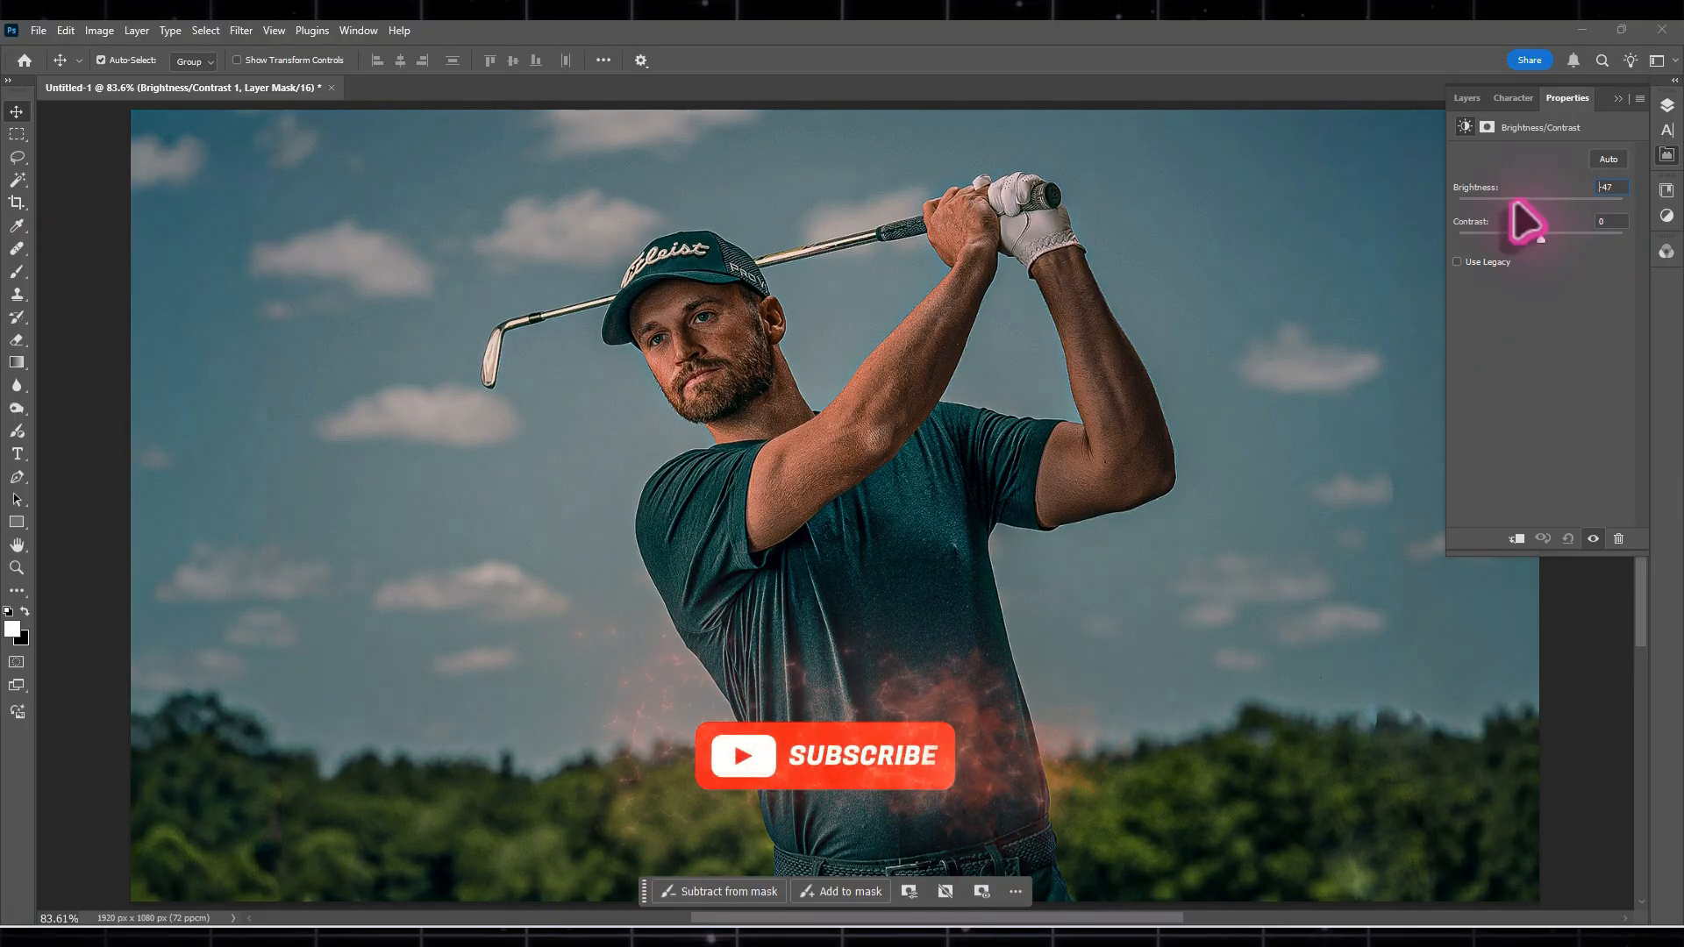
{"action": "left_click_drag", "start_coordinate": [1514, 202], "coordinate": [1493, 205]}
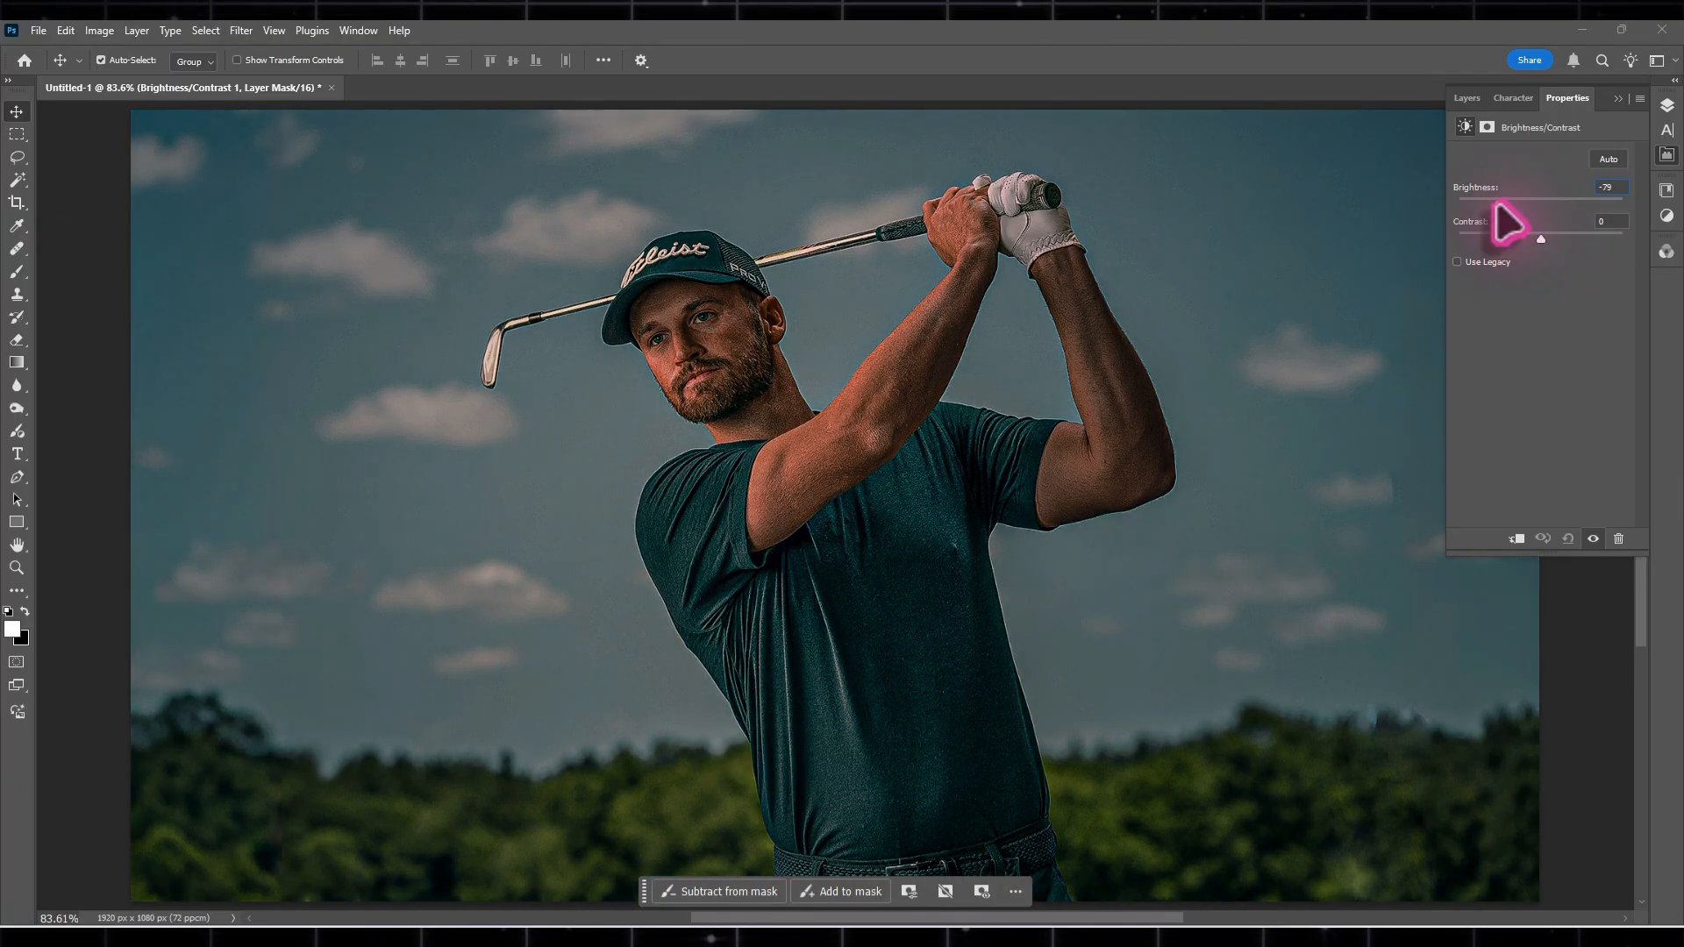
{"action": "left_click_drag", "start_coordinate": [1541, 239], "coordinate": [1577, 239]}
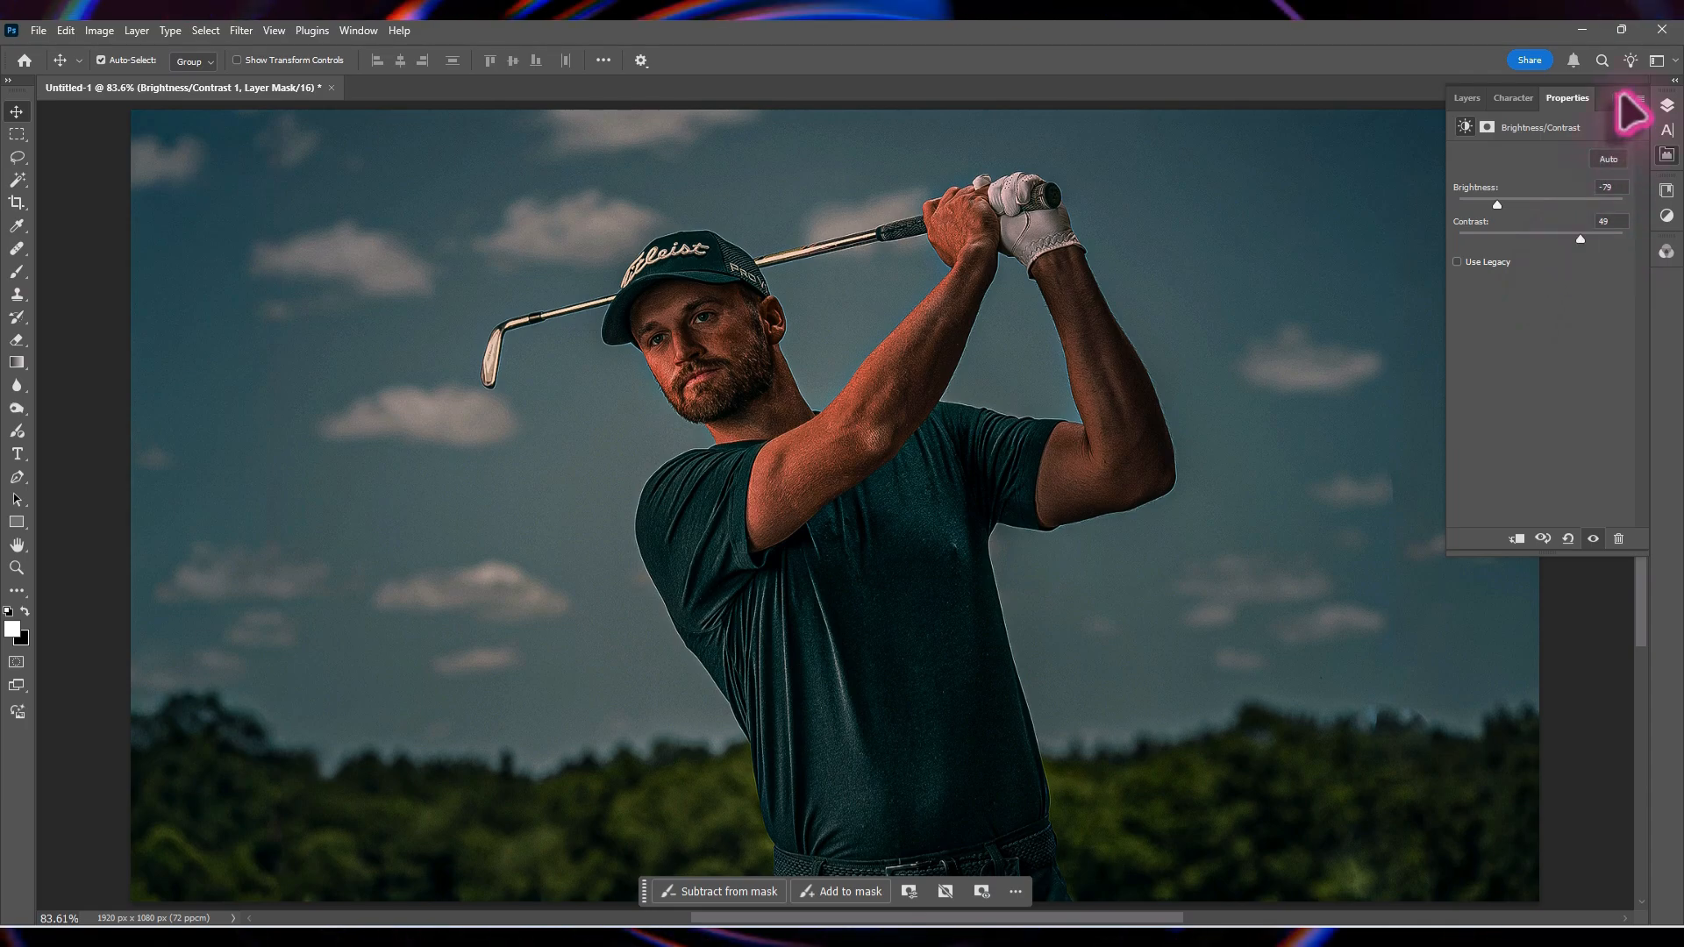
{"action": "left_click", "coordinate": [1666, 106]}
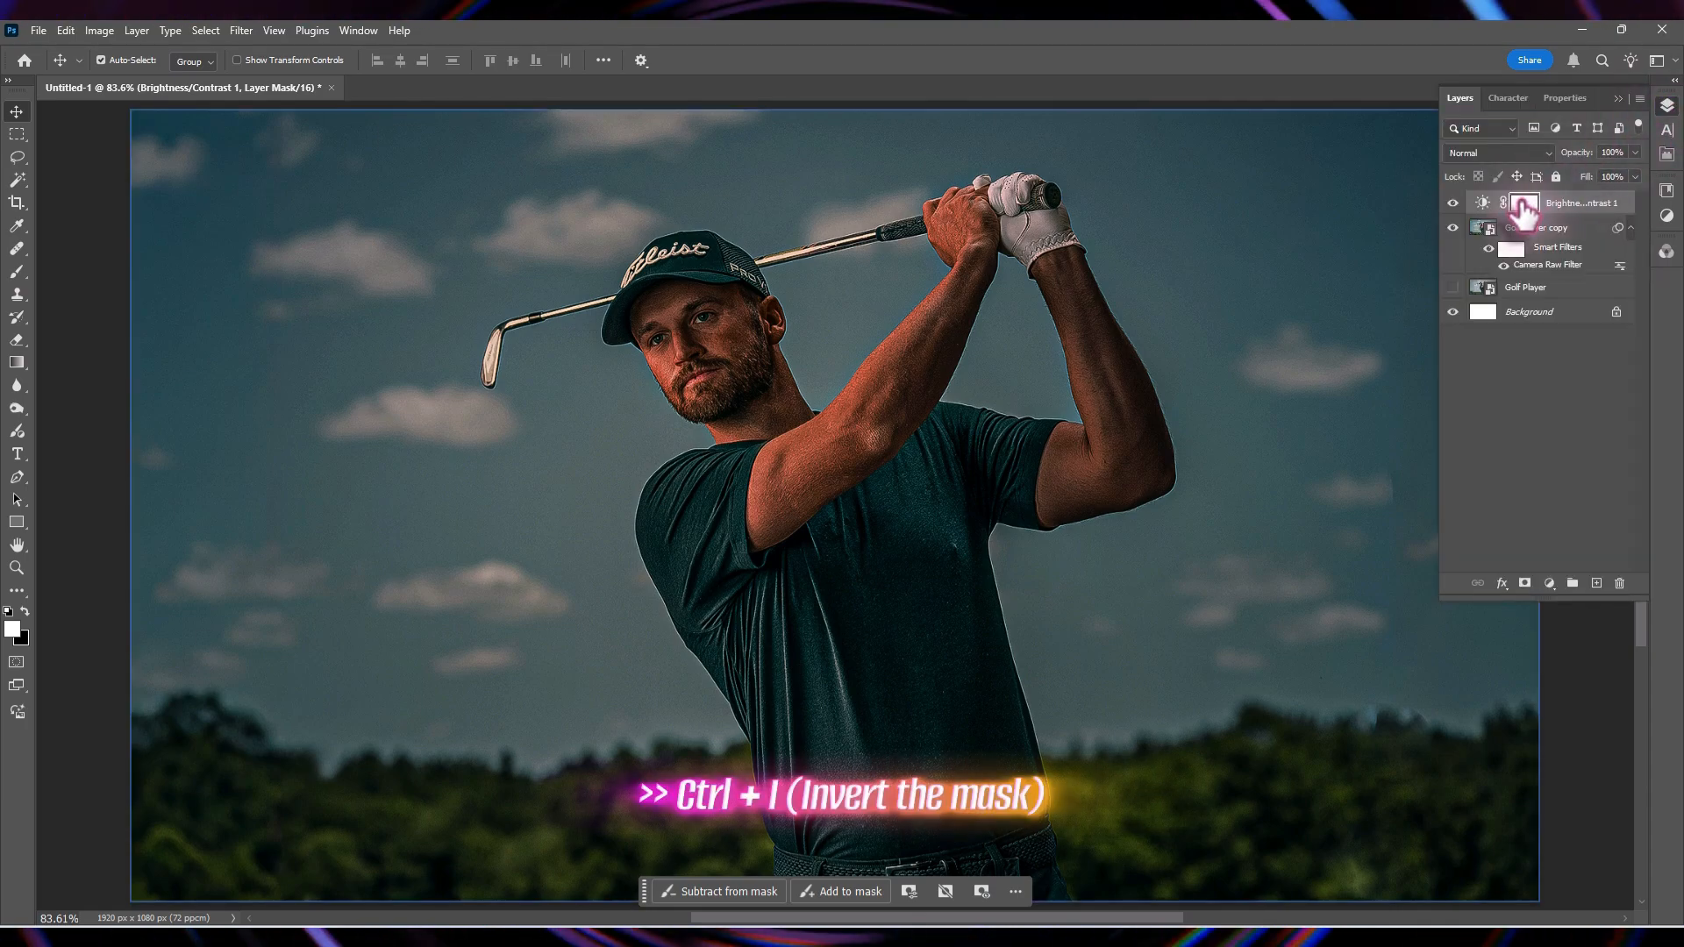
{"action": "key", "text": "ctrl+i"}
Set the black Current Layer slider of the Golf Player copy's Blend If to 38 in the Blending Options
{"action": "left_click", "coordinate": [1534, 229]}
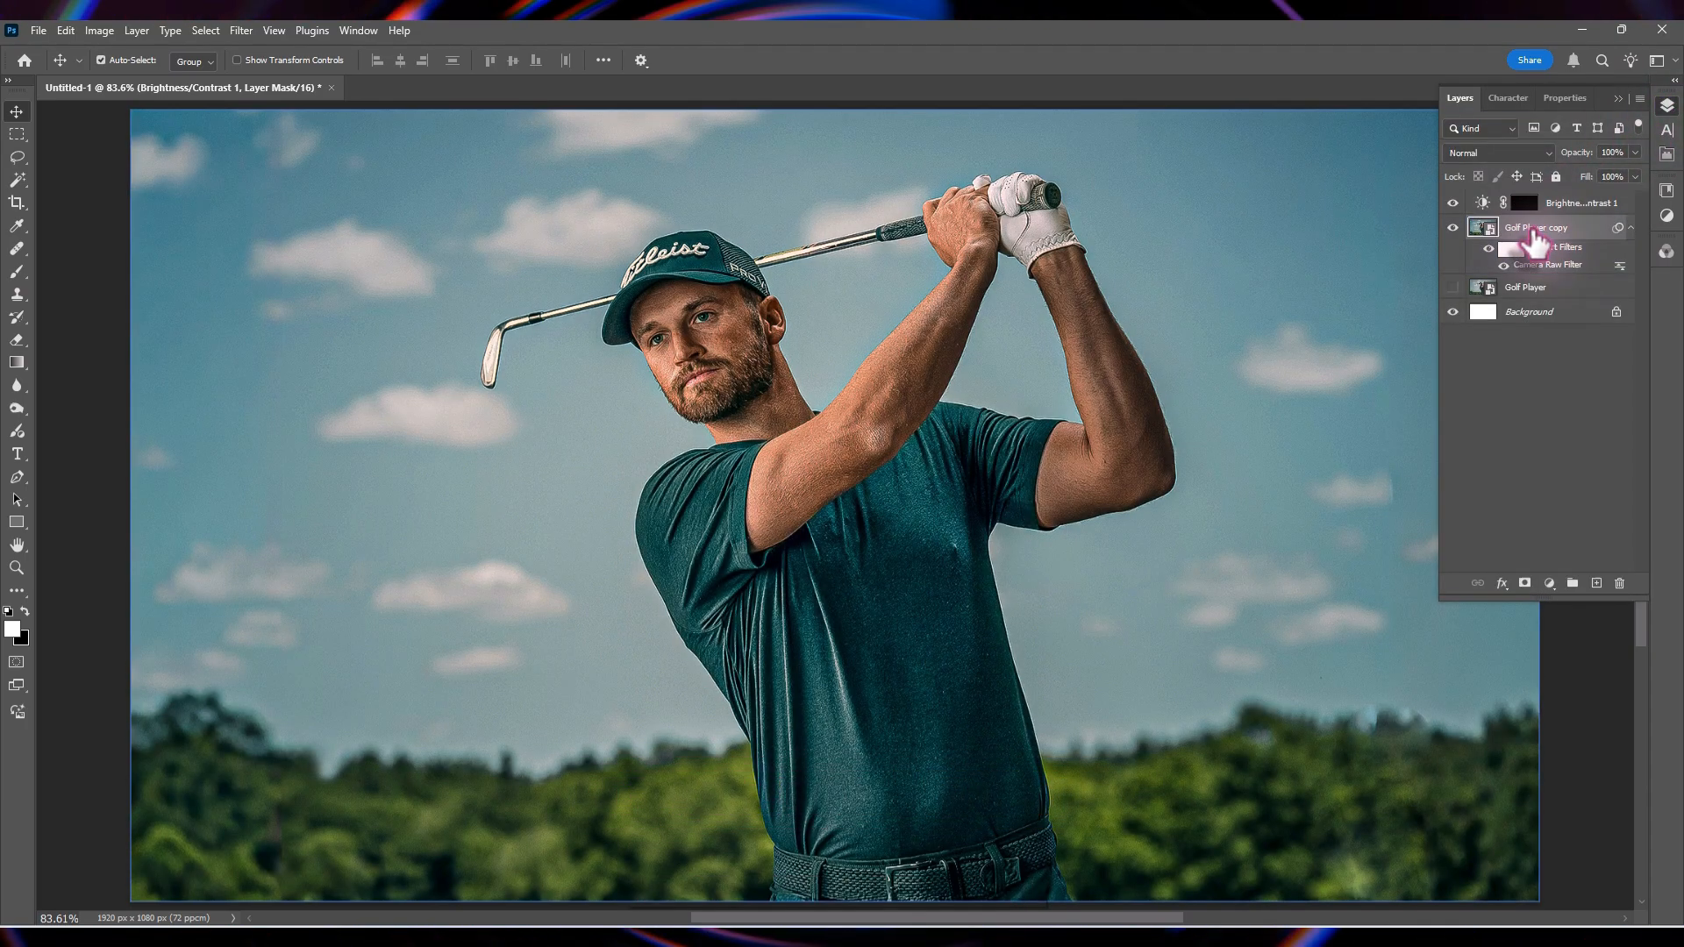
{"action": "left_click", "coordinate": [1501, 584]}
{"action": "left_click", "coordinate": [1512, 604]}
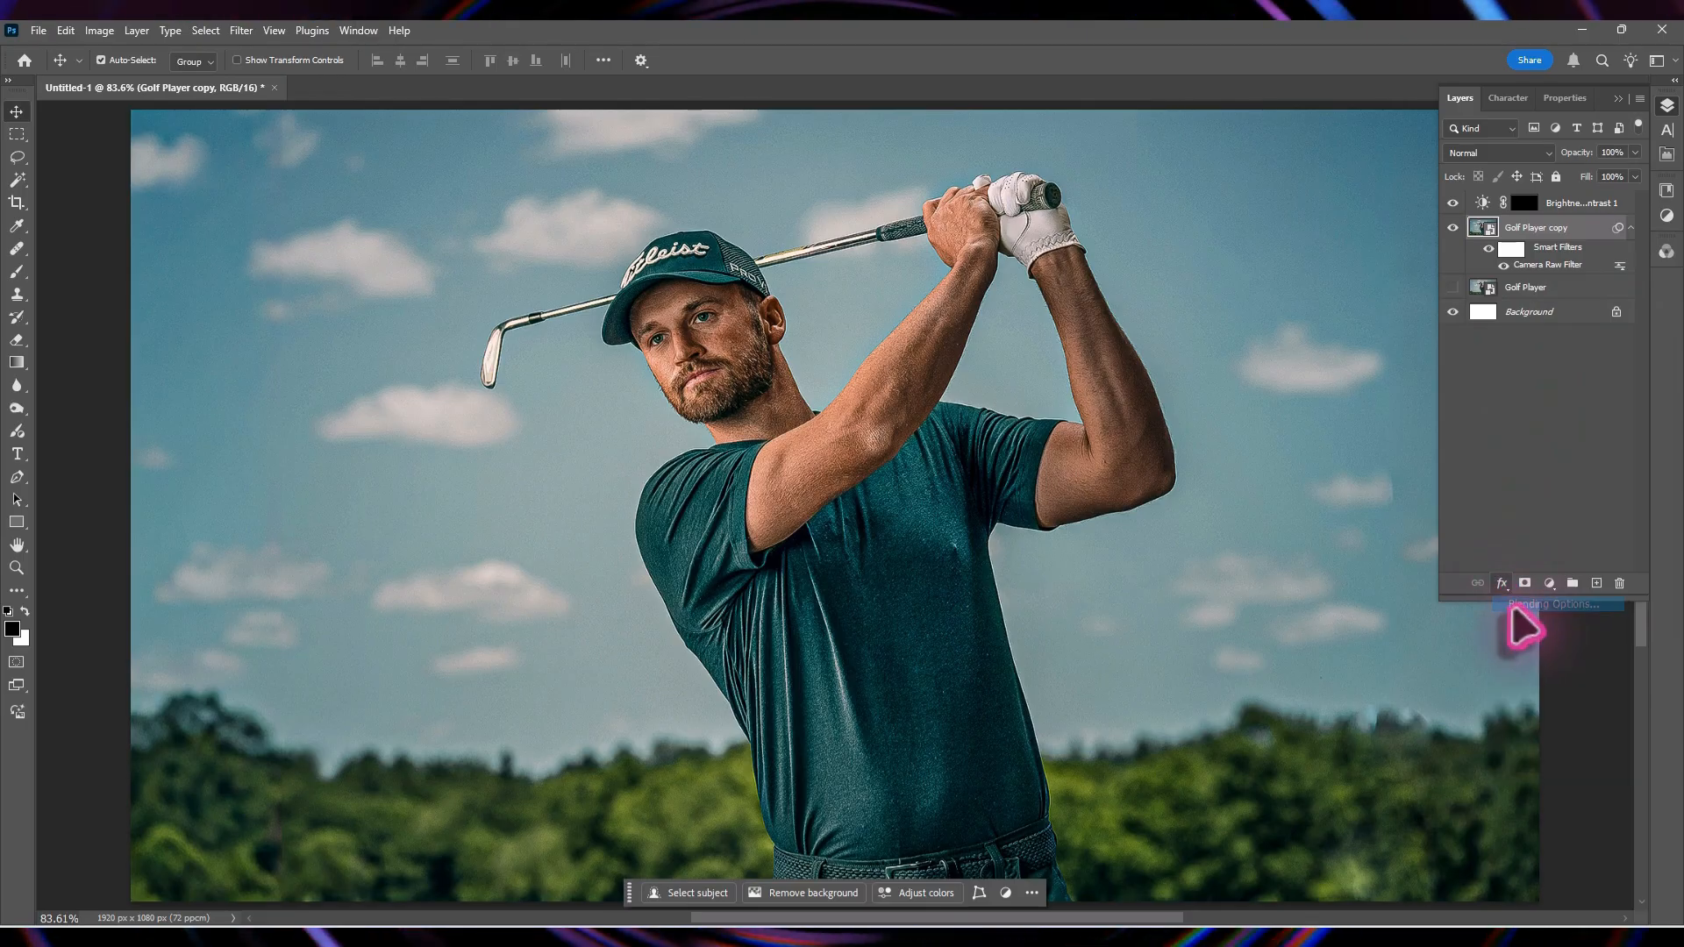
{"action": "left_click_drag", "start_coordinate": [1238, 517], "coordinate": [1271, 520]}
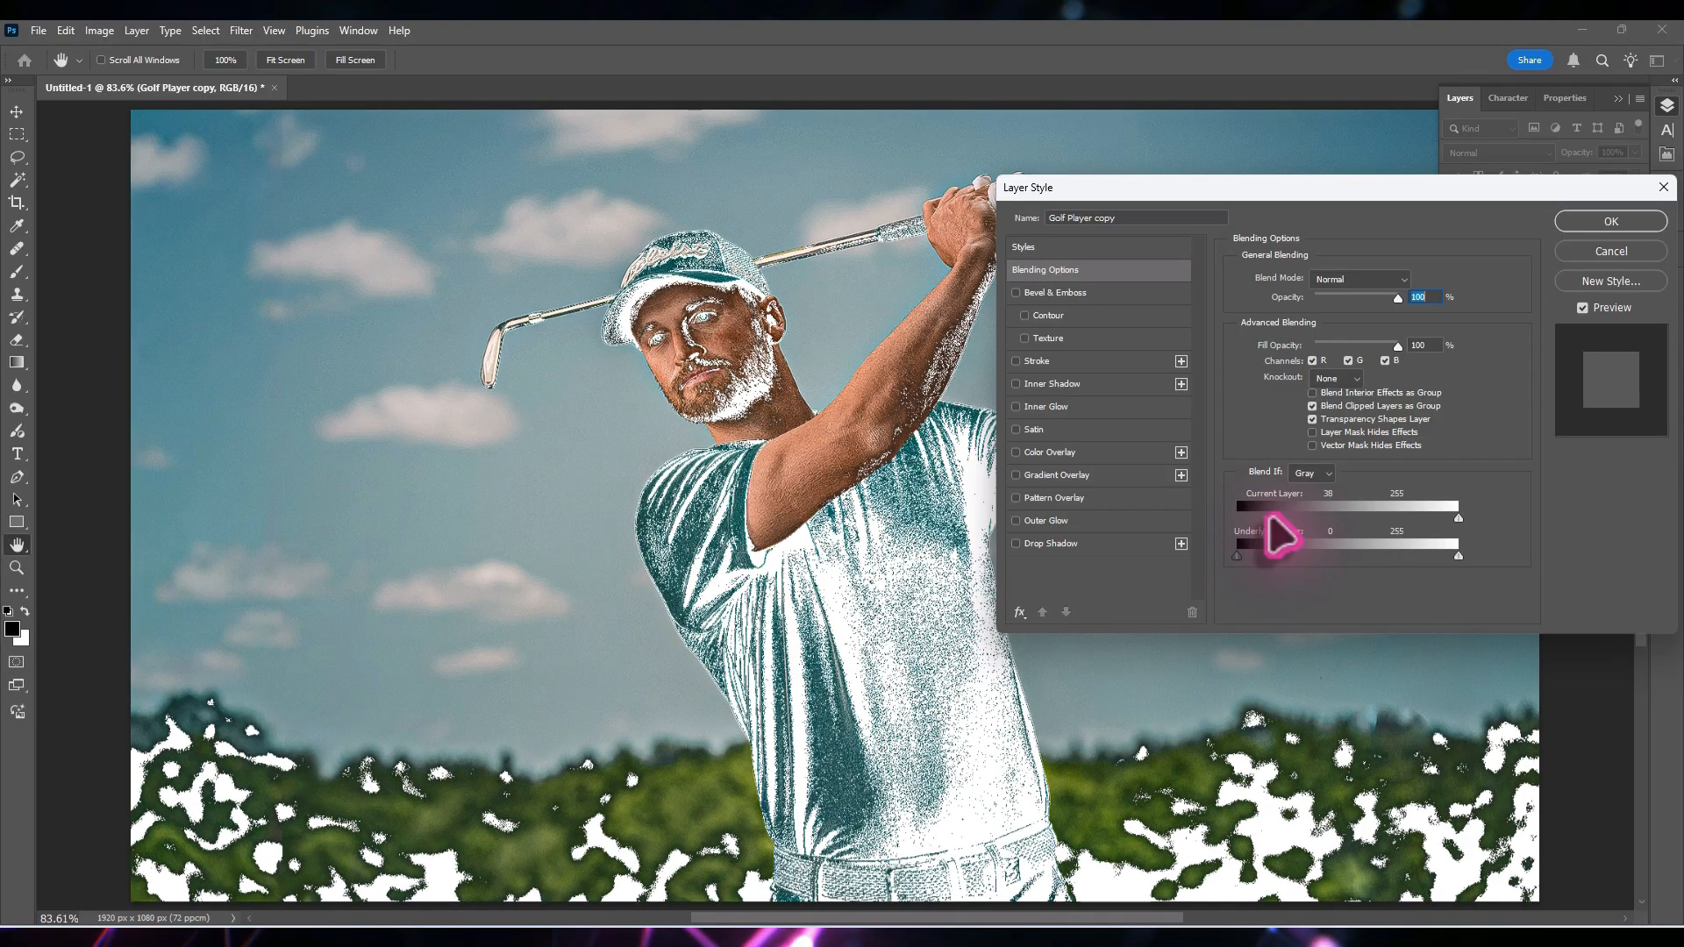
{"action": "left_click", "coordinate": [1589, 225]}
Target the Brightness/Contrast layer's mask and set up a Brush with white foreground and 31% opacity
{"action": "left_click", "coordinate": [1524, 208]}
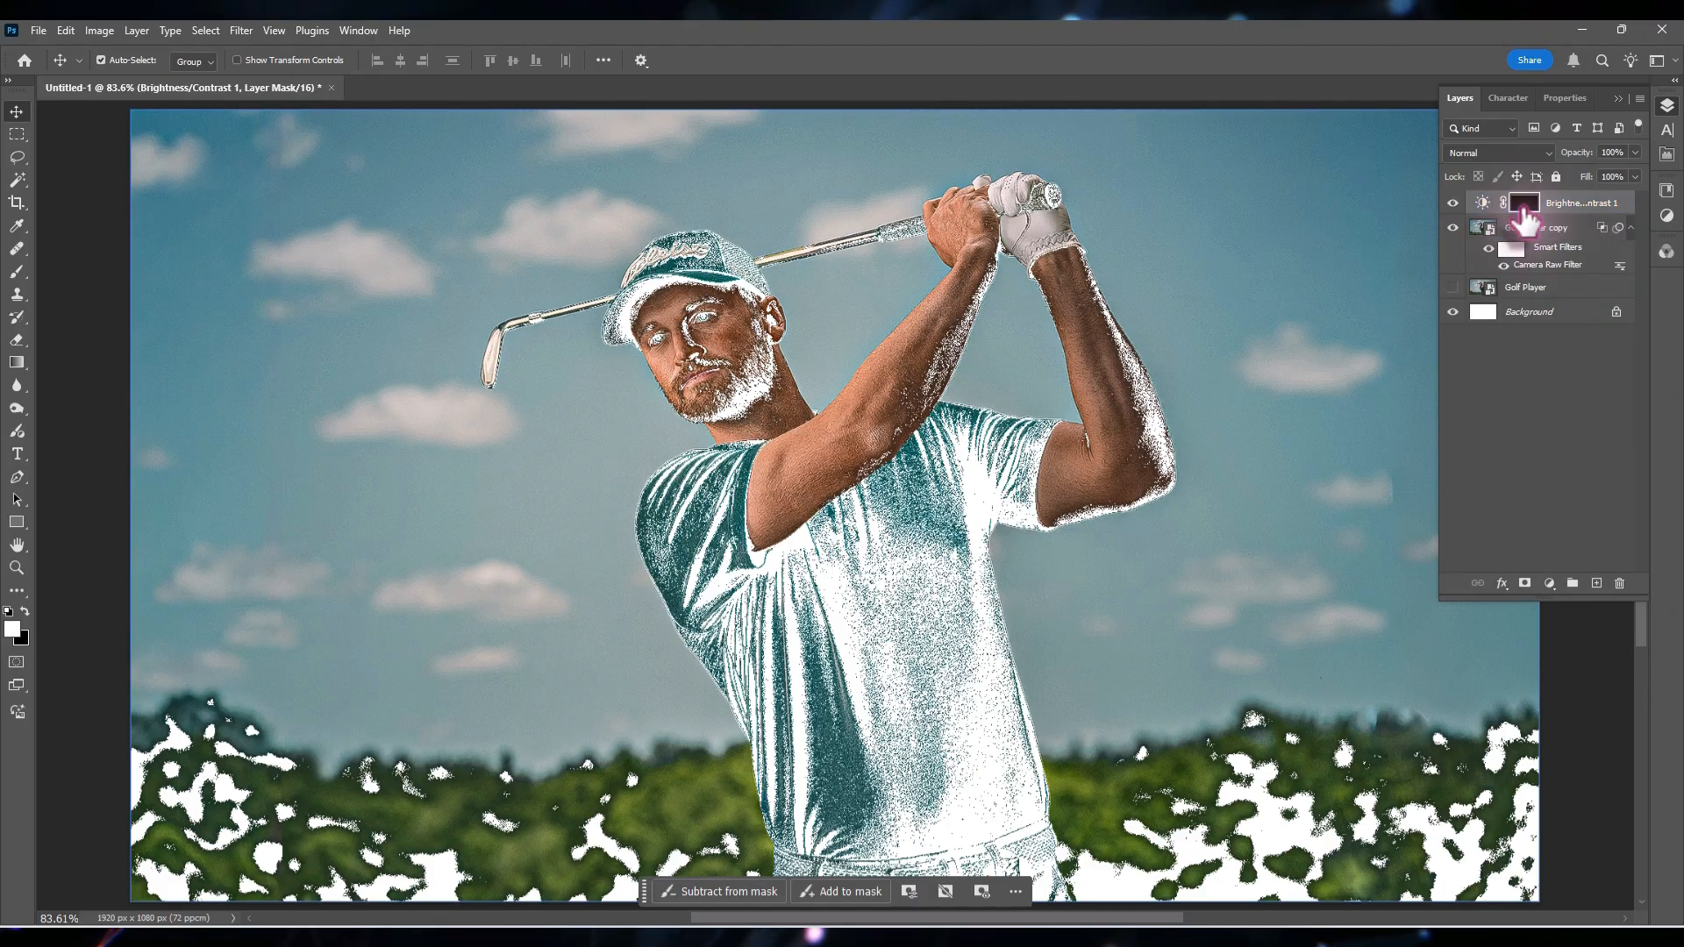
{"action": "left_click", "coordinate": [17, 271]}
{"action": "key", "text": "x"}
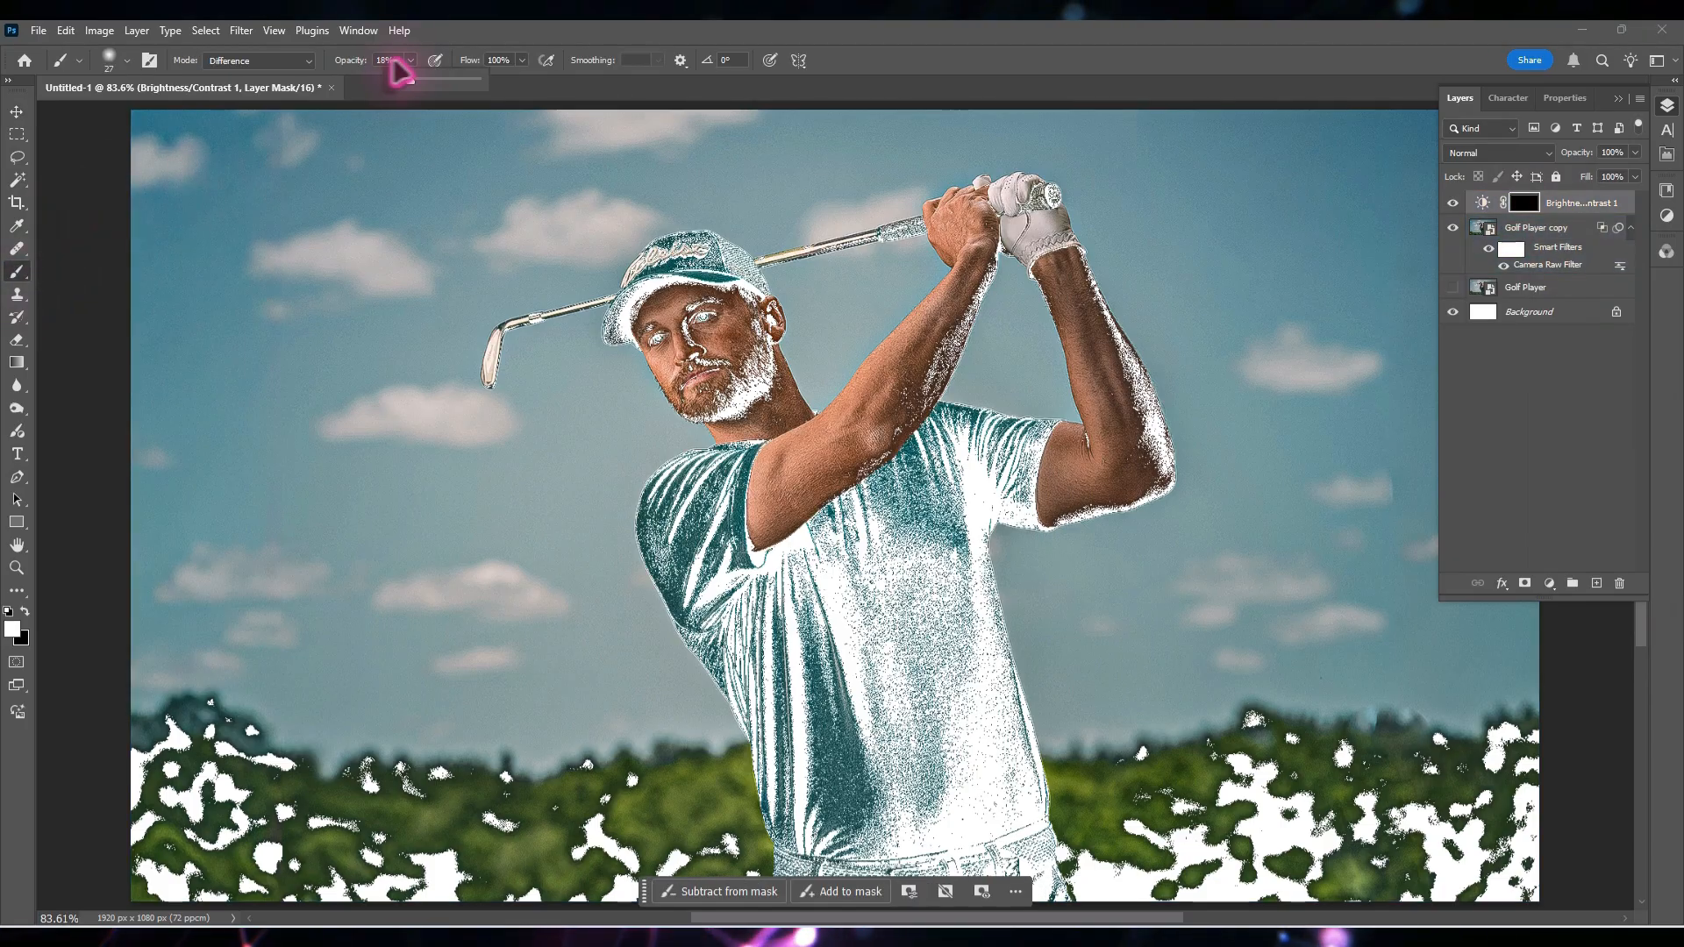
{"action": "left_click_drag", "start_coordinate": [392, 58], "coordinate": [354, 56]}
{"action": "type", "text": "31"}
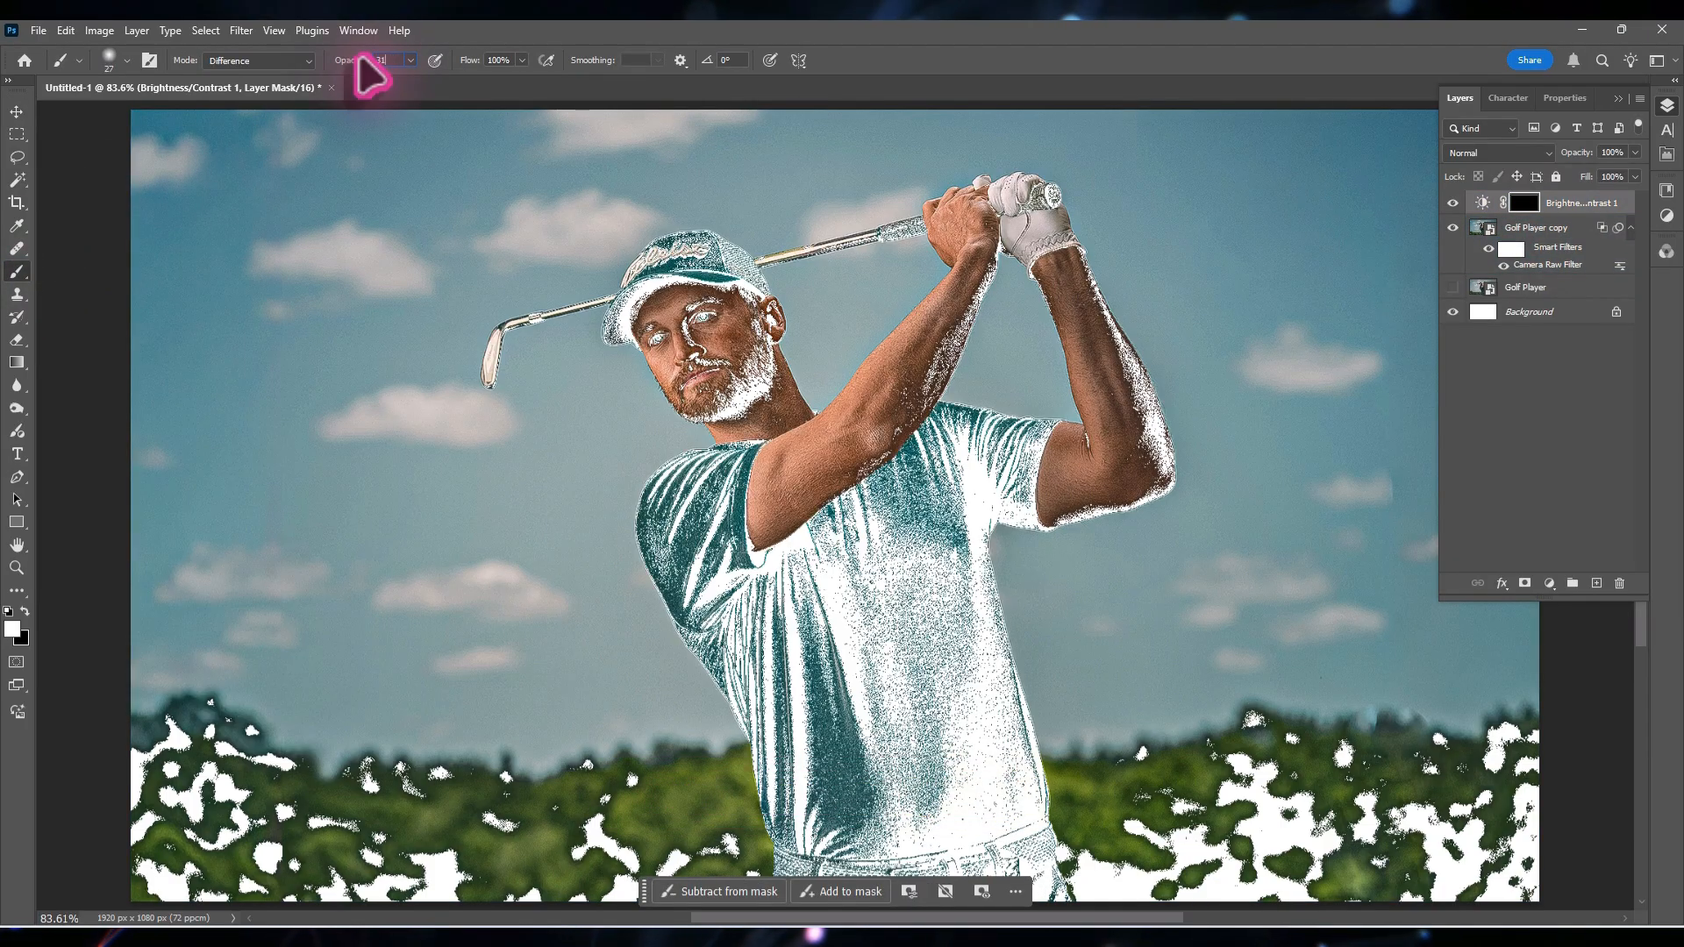
{"action": "key", "text": "Return"}
Paint the mask over the white highlighted areas of the golfer's cap, face, arms and shirt, using a smaller brush for fine details
{"action": "key", "text": "bracketright"}
{"action": "key", "text": "bracketright"}
{"action": "key", "text": "bracketright"}
{"action": "key", "text": "bracketright"}
{"action": "key", "text": "bracketright"}
{"action": "left_click_drag", "start_coordinate": [597, 320], "coordinate": [636, 334]}
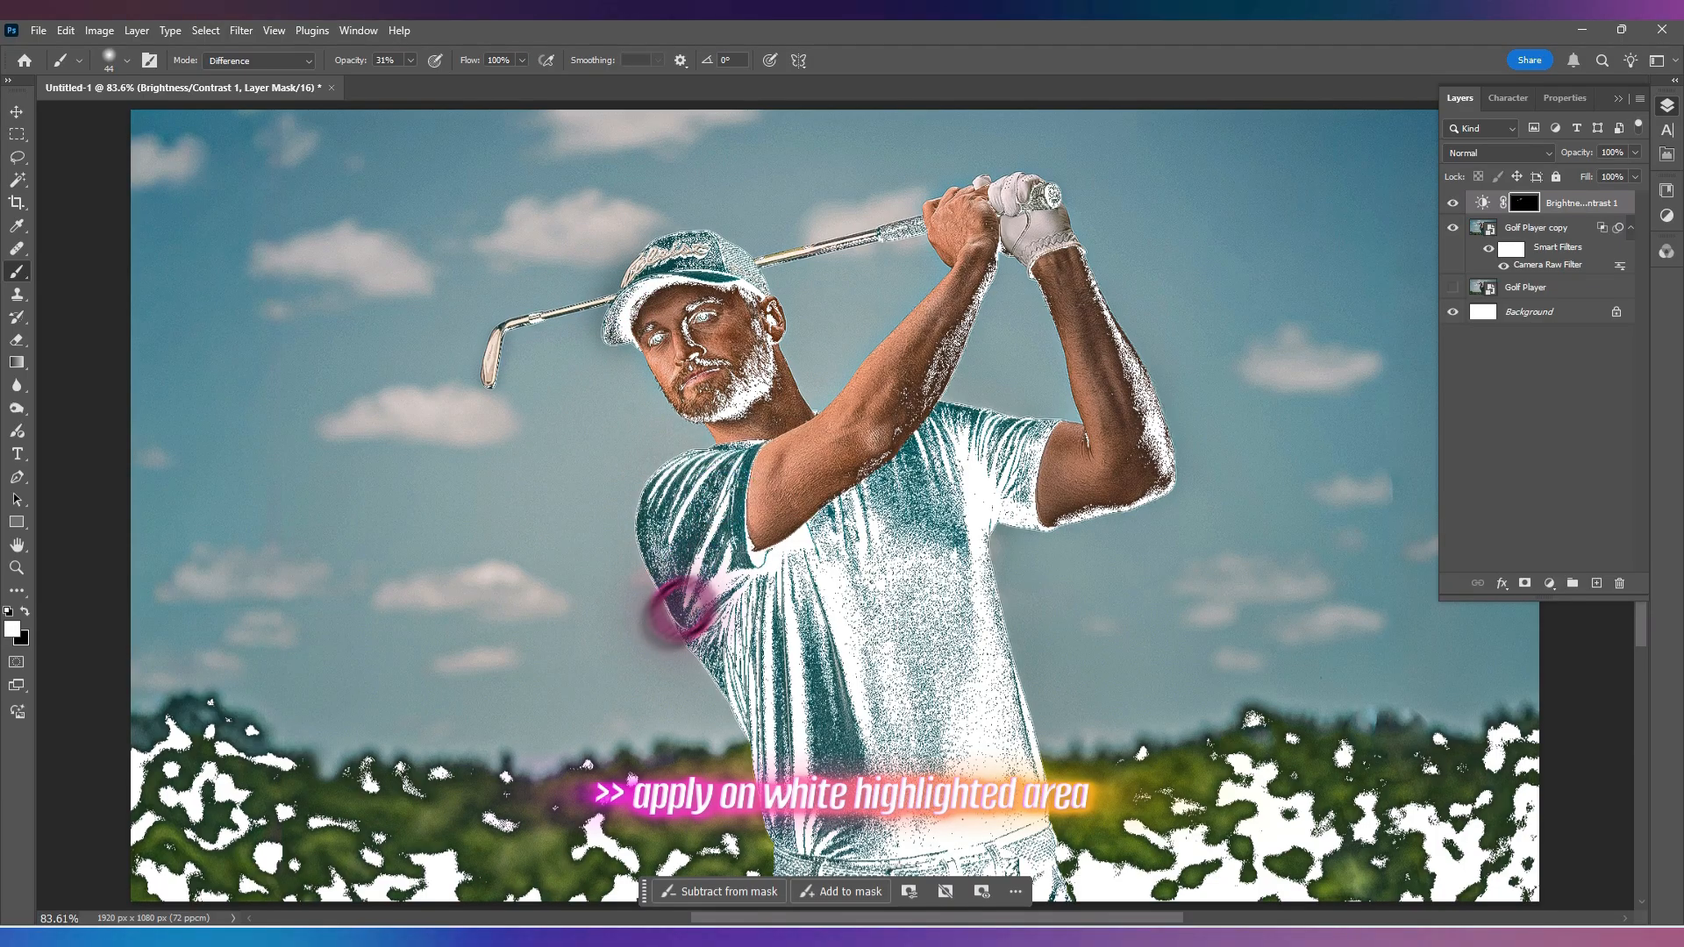
{"action": "mouse_move", "coordinate": [681, 609]}
{"action": "left_mouse_down"}
{"action": "mouse_move", "coordinate": [747, 571]}
{"action": "mouse_move", "coordinate": [671, 537]}
{"action": "mouse_move", "coordinate": [740, 448]}
{"action": "left_mouse_up"}
{"action": "mouse_move", "coordinate": [766, 361]}
{"action": "left_mouse_down"}
{"action": "mouse_move", "coordinate": [724, 409]}
{"action": "mouse_move", "coordinate": [765, 326]}
{"action": "mouse_move", "coordinate": [710, 246]}
{"action": "mouse_move", "coordinate": [669, 242]}
{"action": "mouse_move", "coordinate": [620, 298]}
{"action": "mouse_move", "coordinate": [921, 225]}
{"action": "mouse_move", "coordinate": [980, 272]}
{"action": "mouse_move", "coordinate": [919, 400]}
{"action": "mouse_move", "coordinate": [981, 284]}
{"action": "mouse_move", "coordinate": [848, 491]}
{"action": "mouse_move", "coordinate": [1084, 257]}
{"action": "mouse_move", "coordinate": [1153, 441]}
{"action": "mouse_move", "coordinate": [1131, 376]}
{"action": "left_mouse_up"}
{"action": "key", "text": "bracketleft"}
{"action": "key", "text": "bracketleft"}
{"action": "key", "text": "bracketleft"}
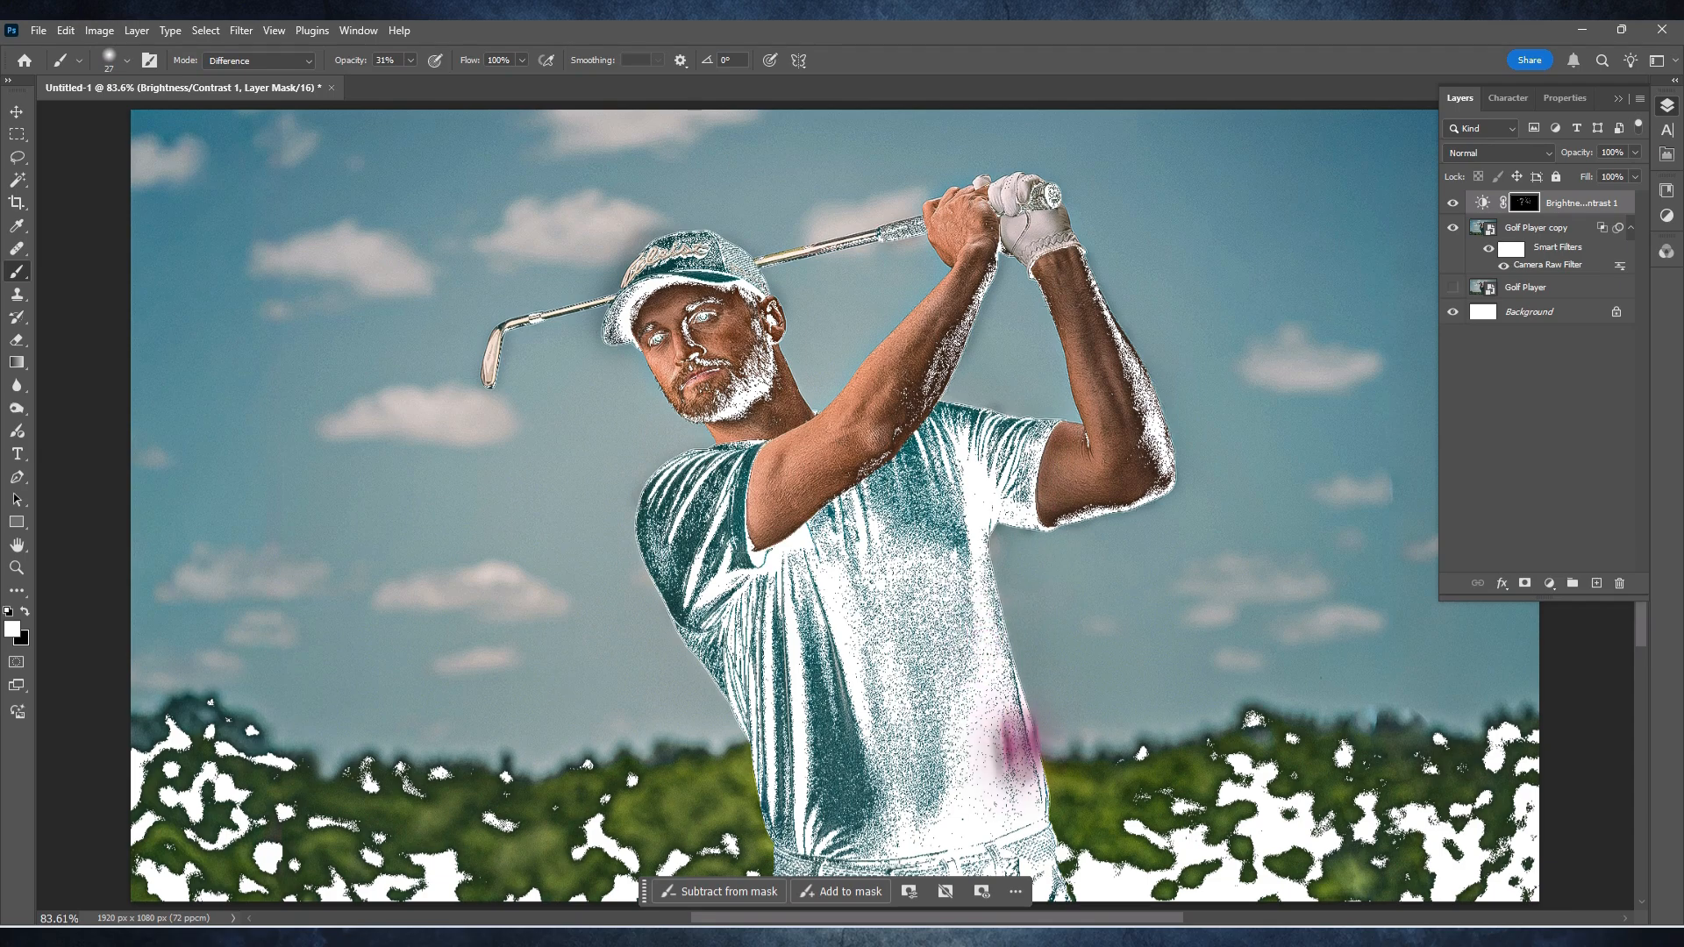
{"action": "left_click_drag", "start_coordinate": [768, 792], "coordinate": [765, 787]}
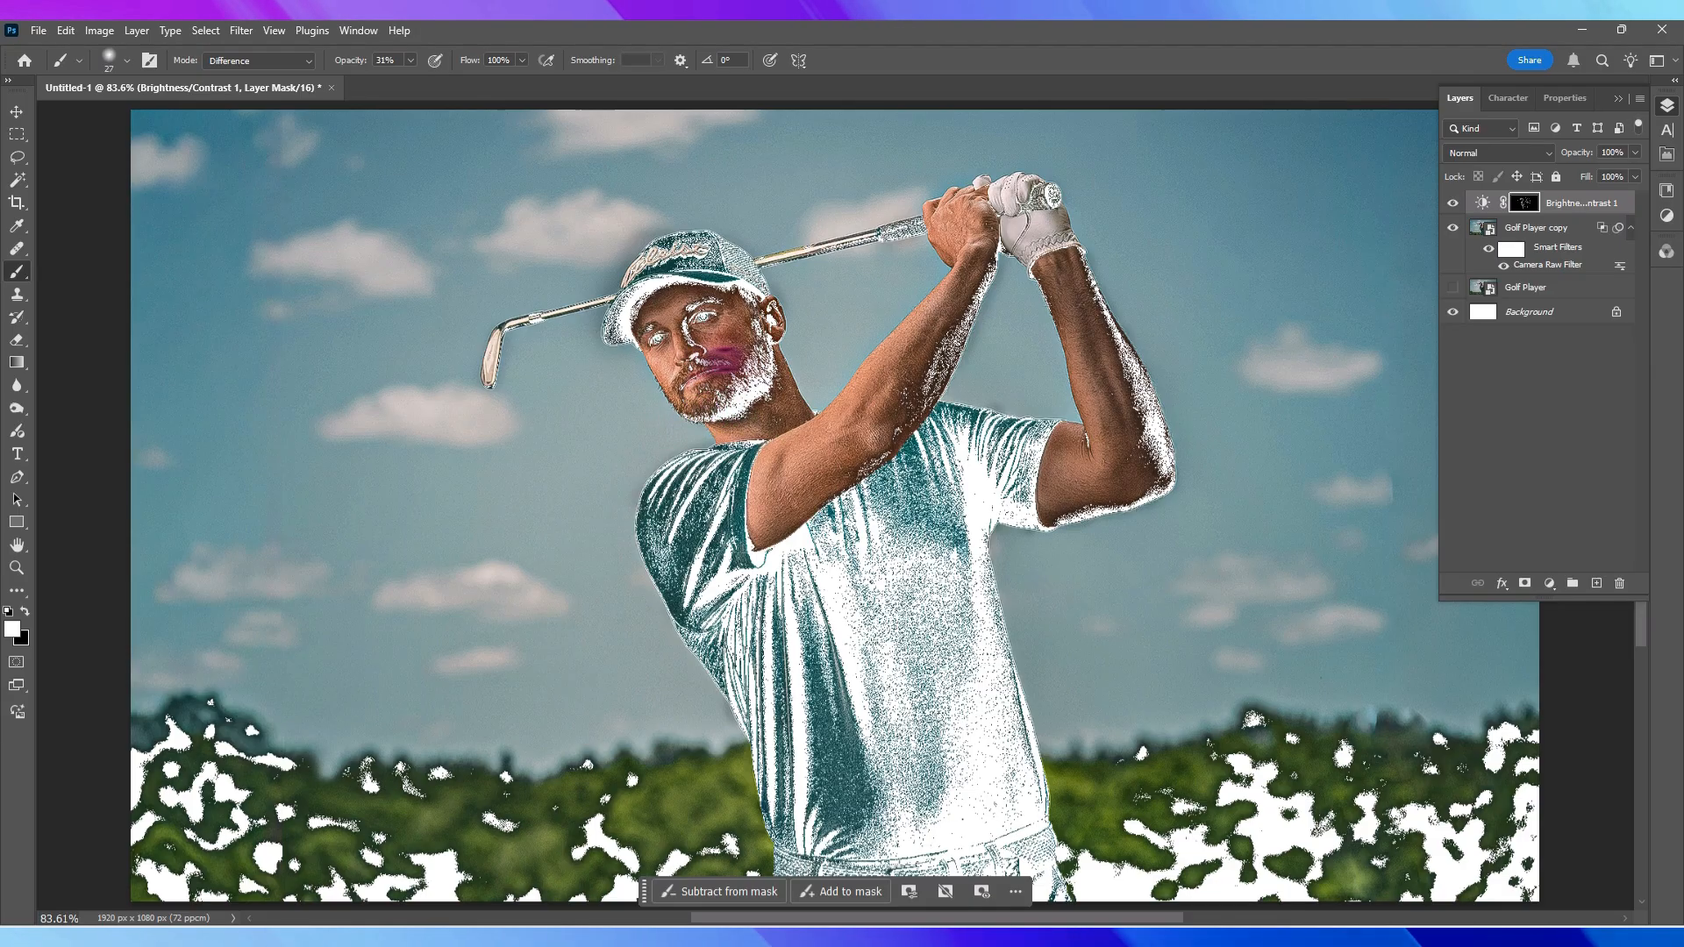
{"action": "left_click_drag", "start_coordinate": [695, 345], "coordinate": [677, 347]}
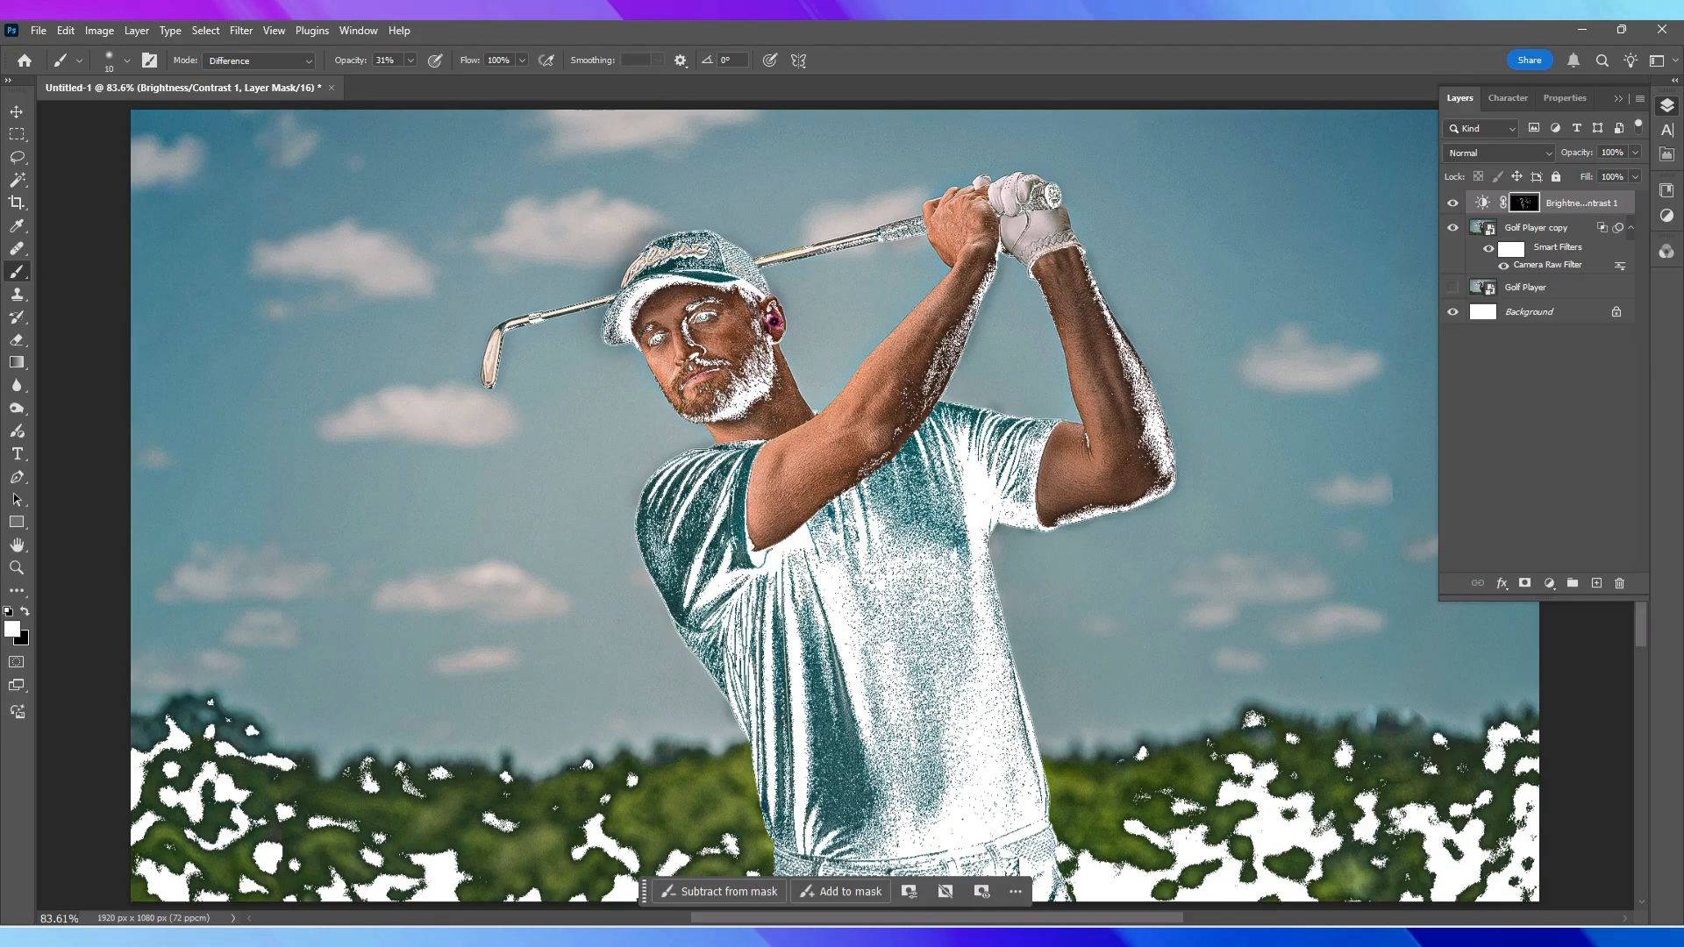
{"action": "left_click_drag", "start_coordinate": [768, 323], "coordinate": [784, 322]}
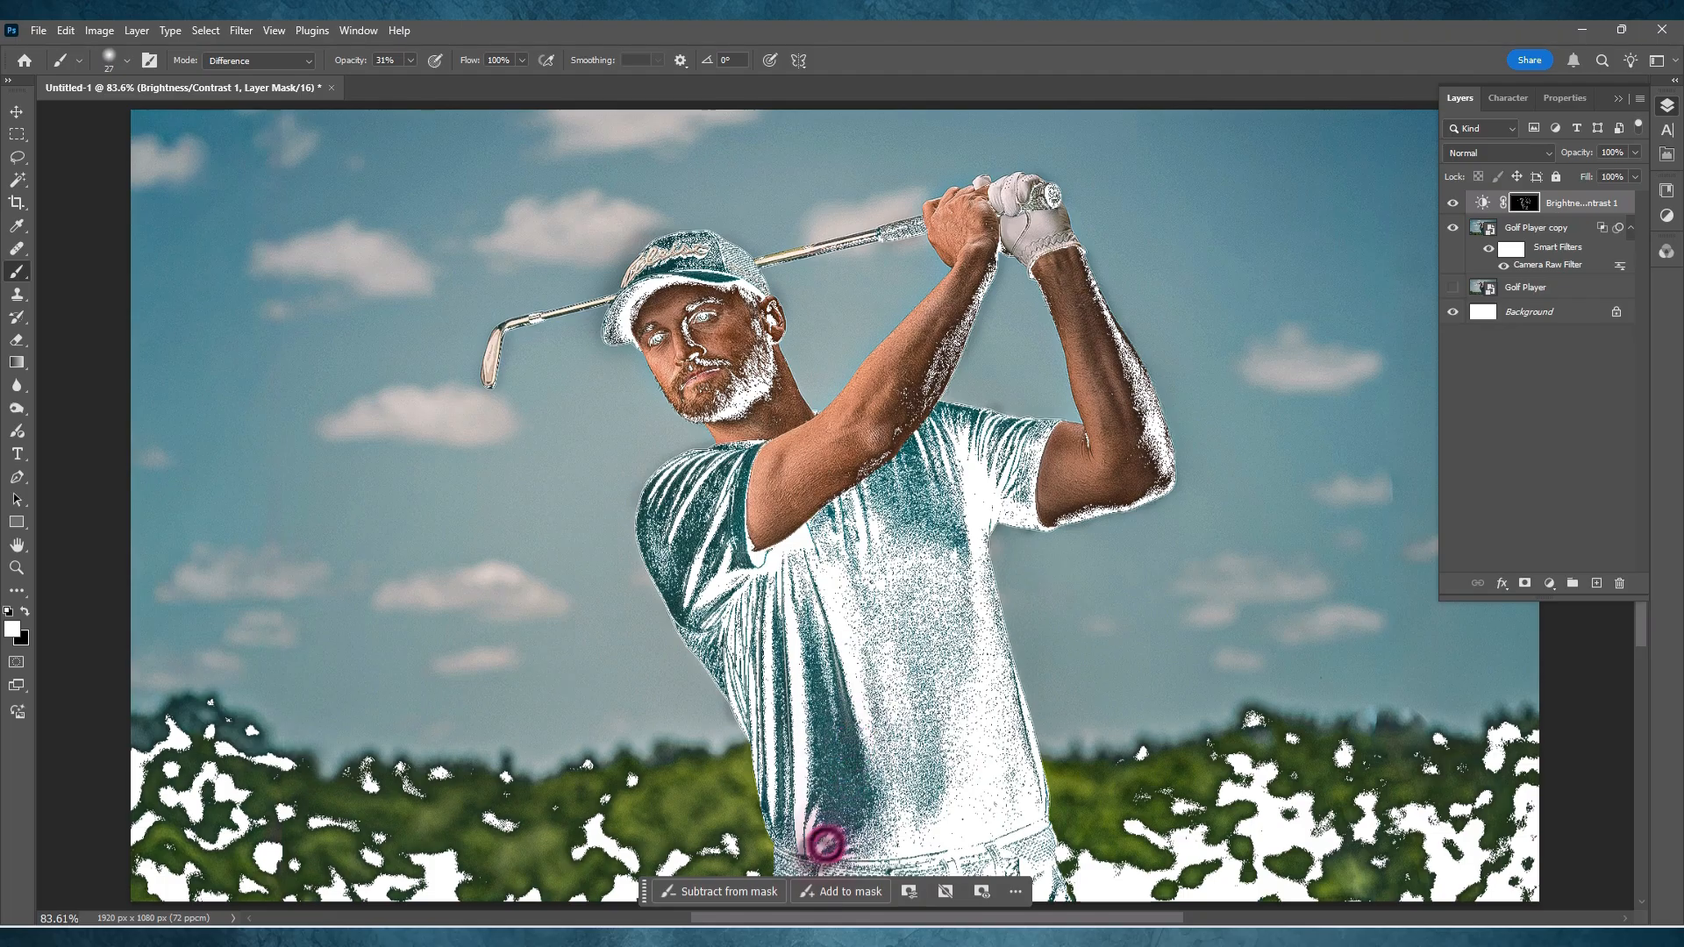
Reset the Golf Player copy's black Current Layer Blend If slider to 0 and toggle the Brightness/Contrast layer's visibility to compare
{"action": "left_click", "coordinate": [1493, 238]}
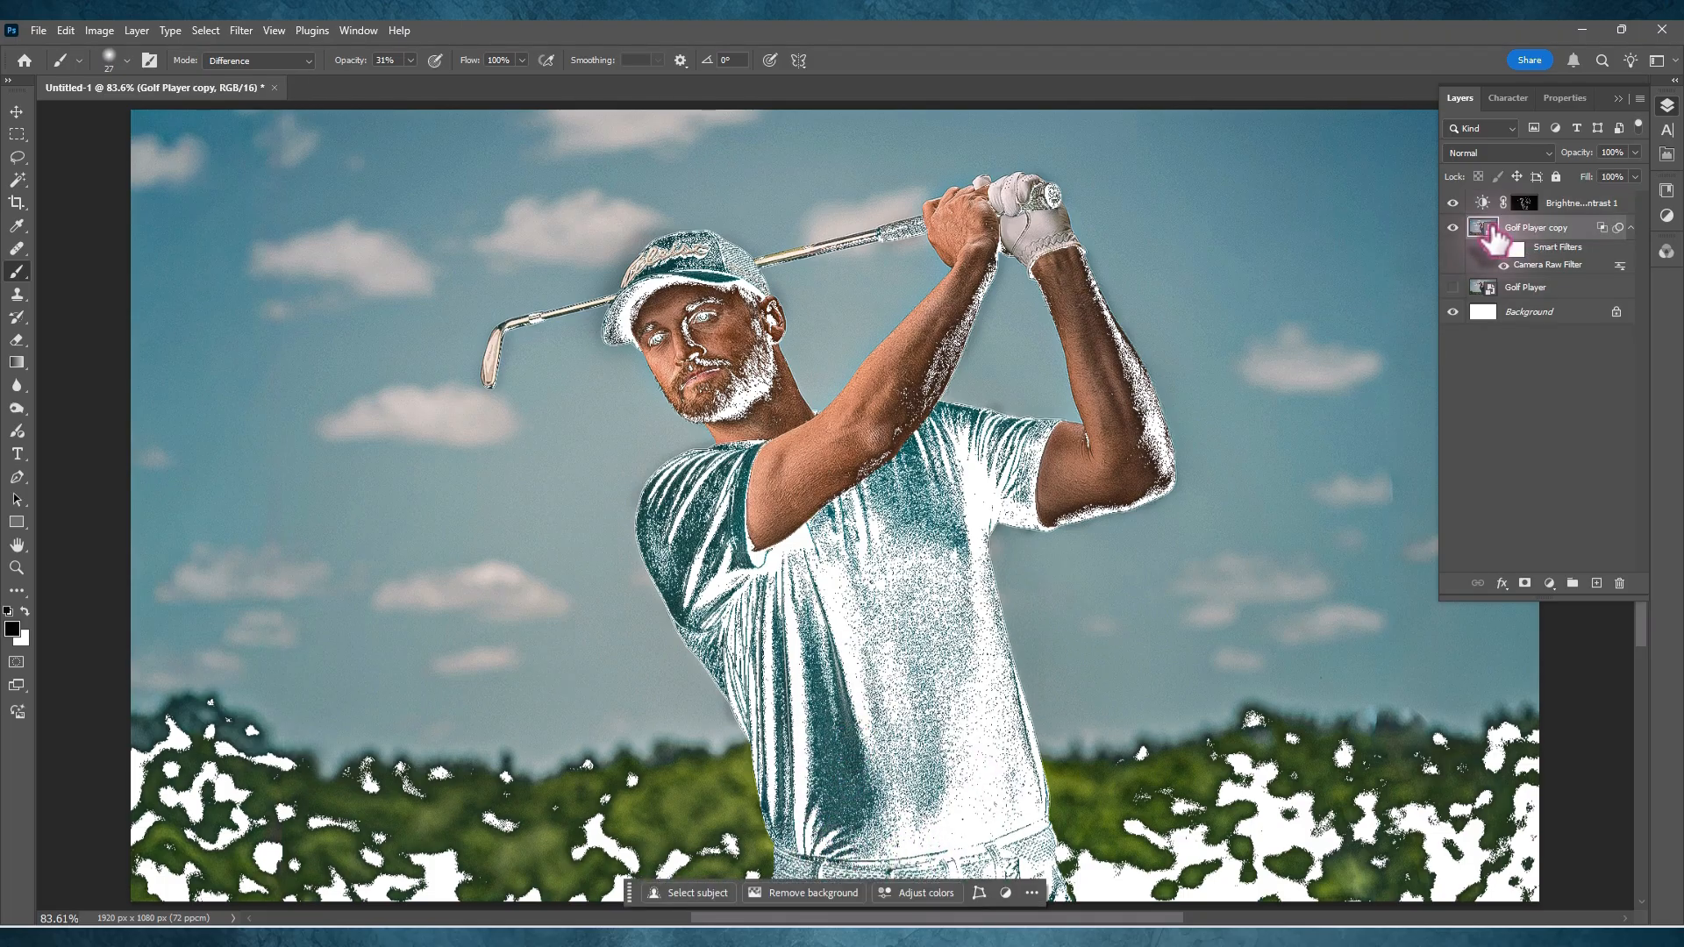
{"action": "left_click", "coordinate": [1502, 583]}
{"action": "left_click", "coordinate": [1526, 605]}
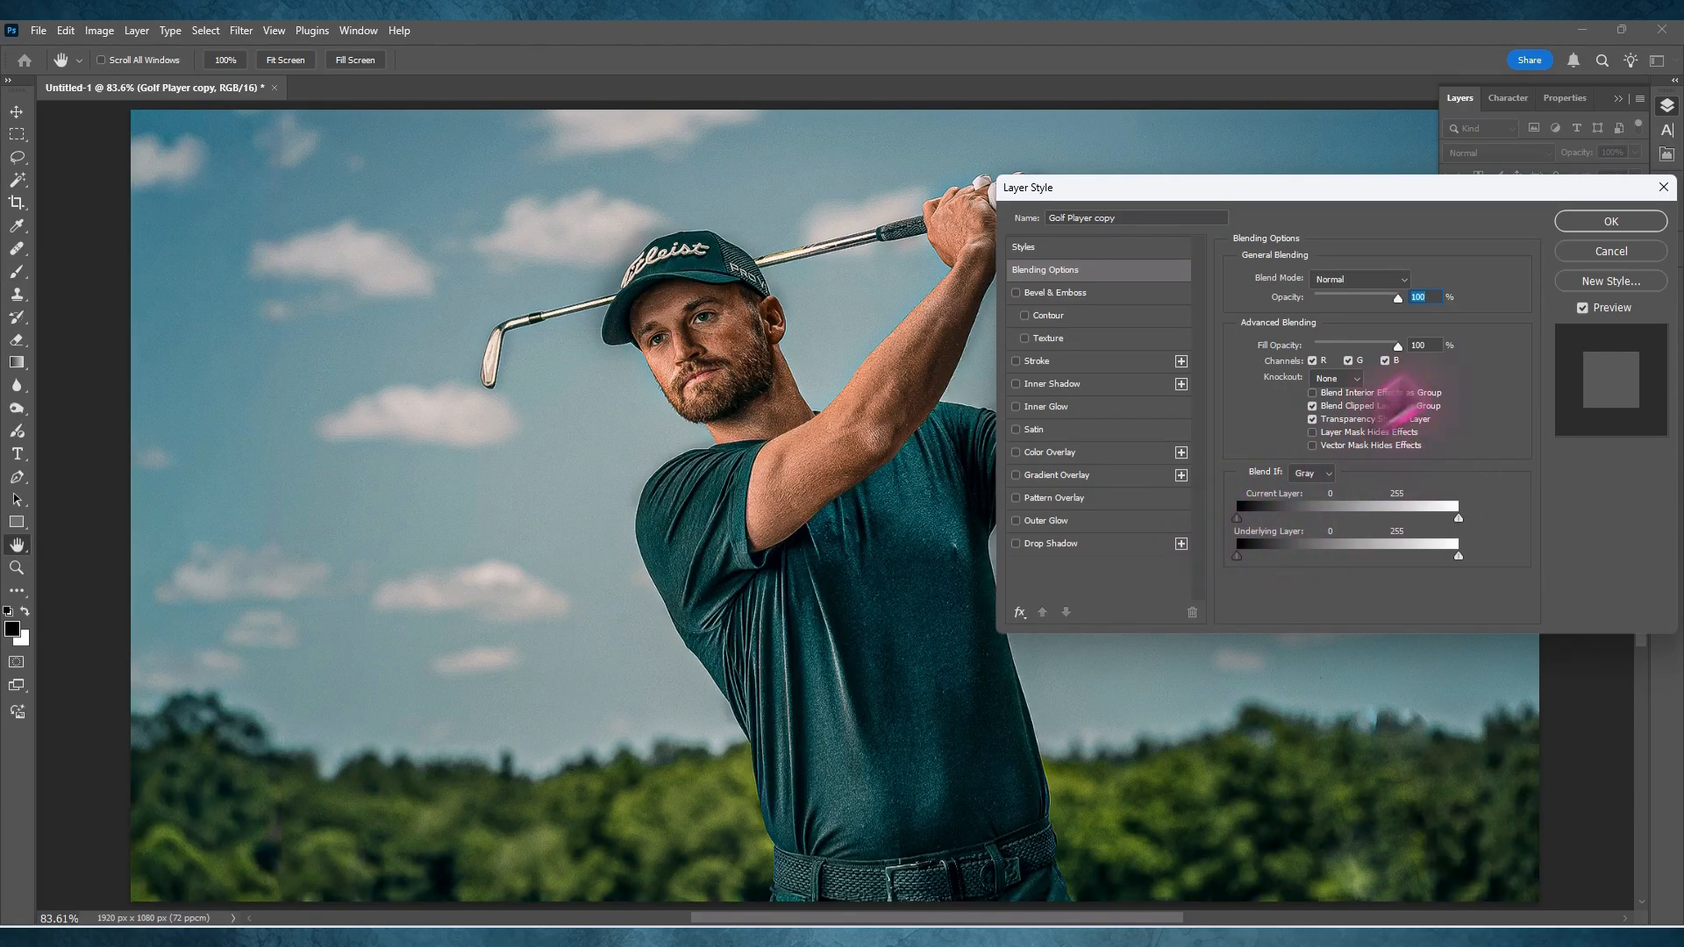
{"action": "left_click", "coordinate": [1610, 222]}
{"action": "left_click", "coordinate": [1453, 203]}
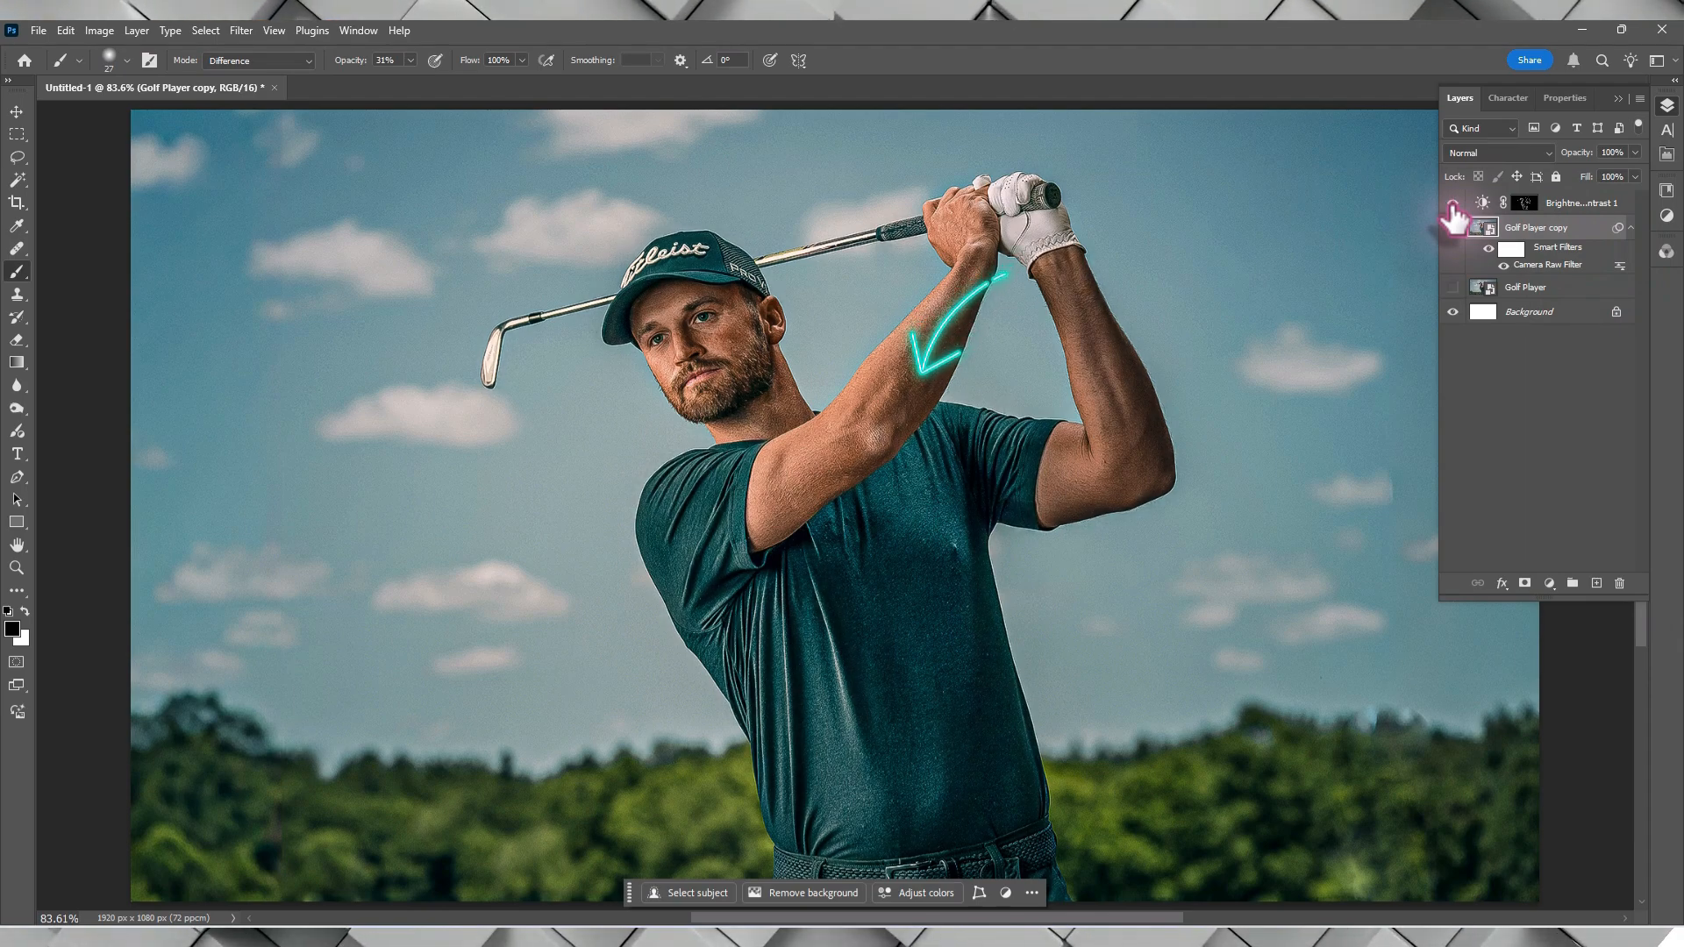
Lower the white Current Layer slider of the Golf Player copy's Blend If until the clouds and bright skin areas drop out
{"action": "left_click", "coordinate": [1501, 583]}
{"action": "left_click", "coordinate": [1522, 604]}
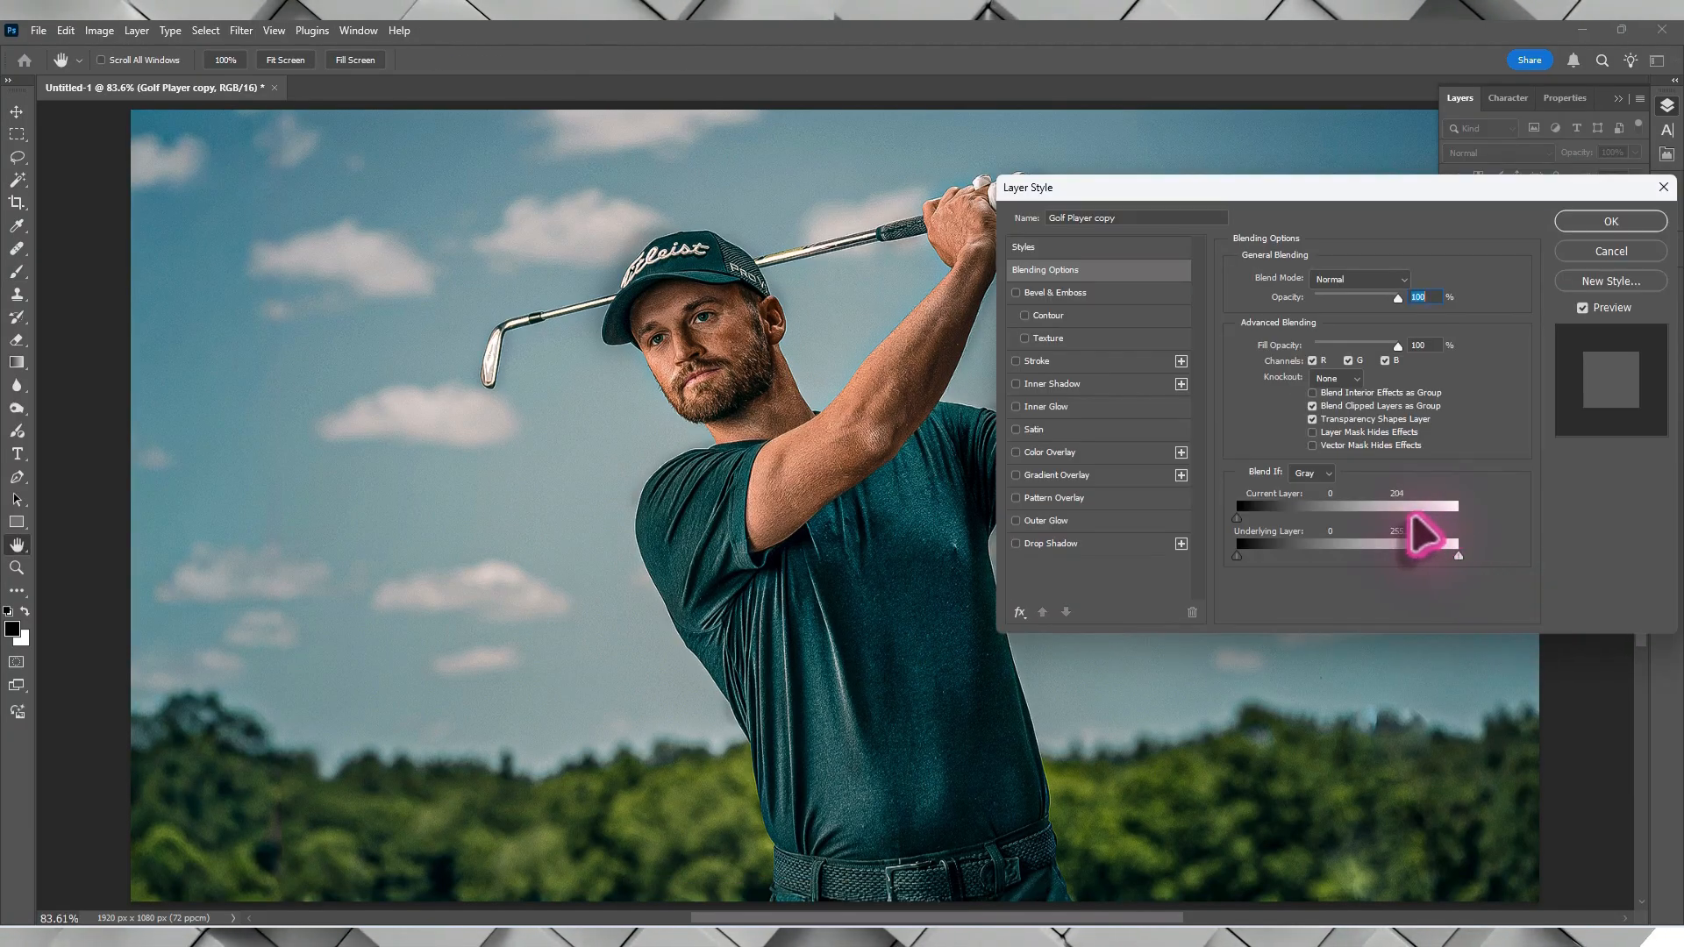
{"action": "left_click_drag", "start_coordinate": [1412, 519], "coordinate": [1370, 519]}
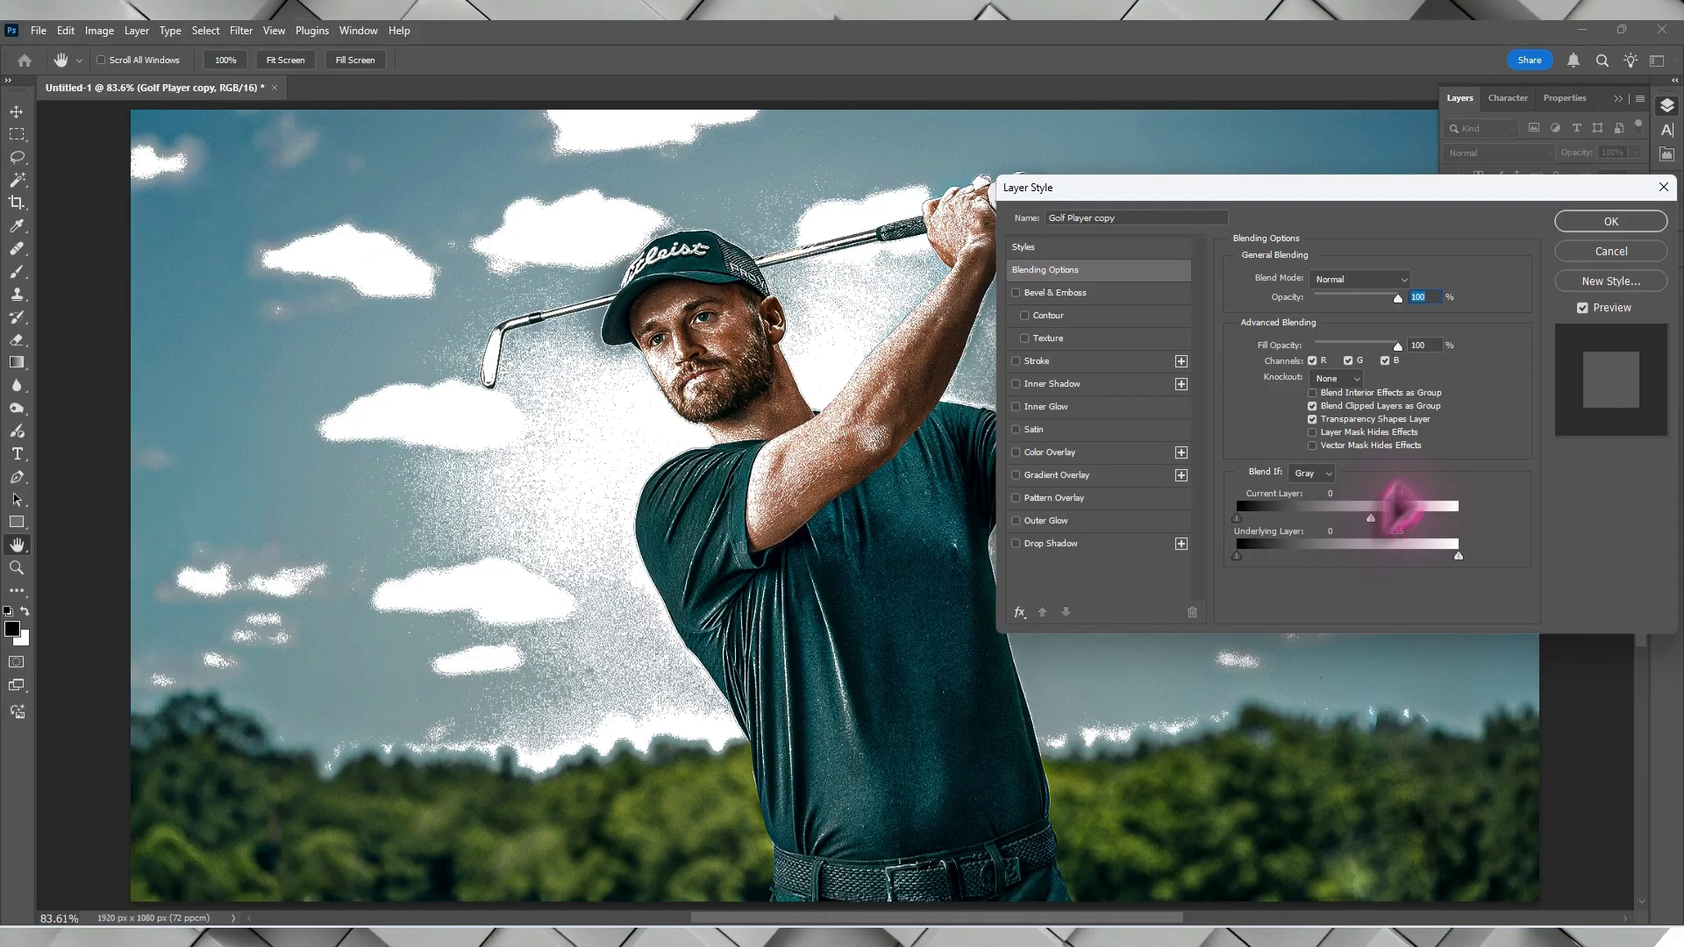
{"action": "left_click", "coordinate": [1589, 224]}
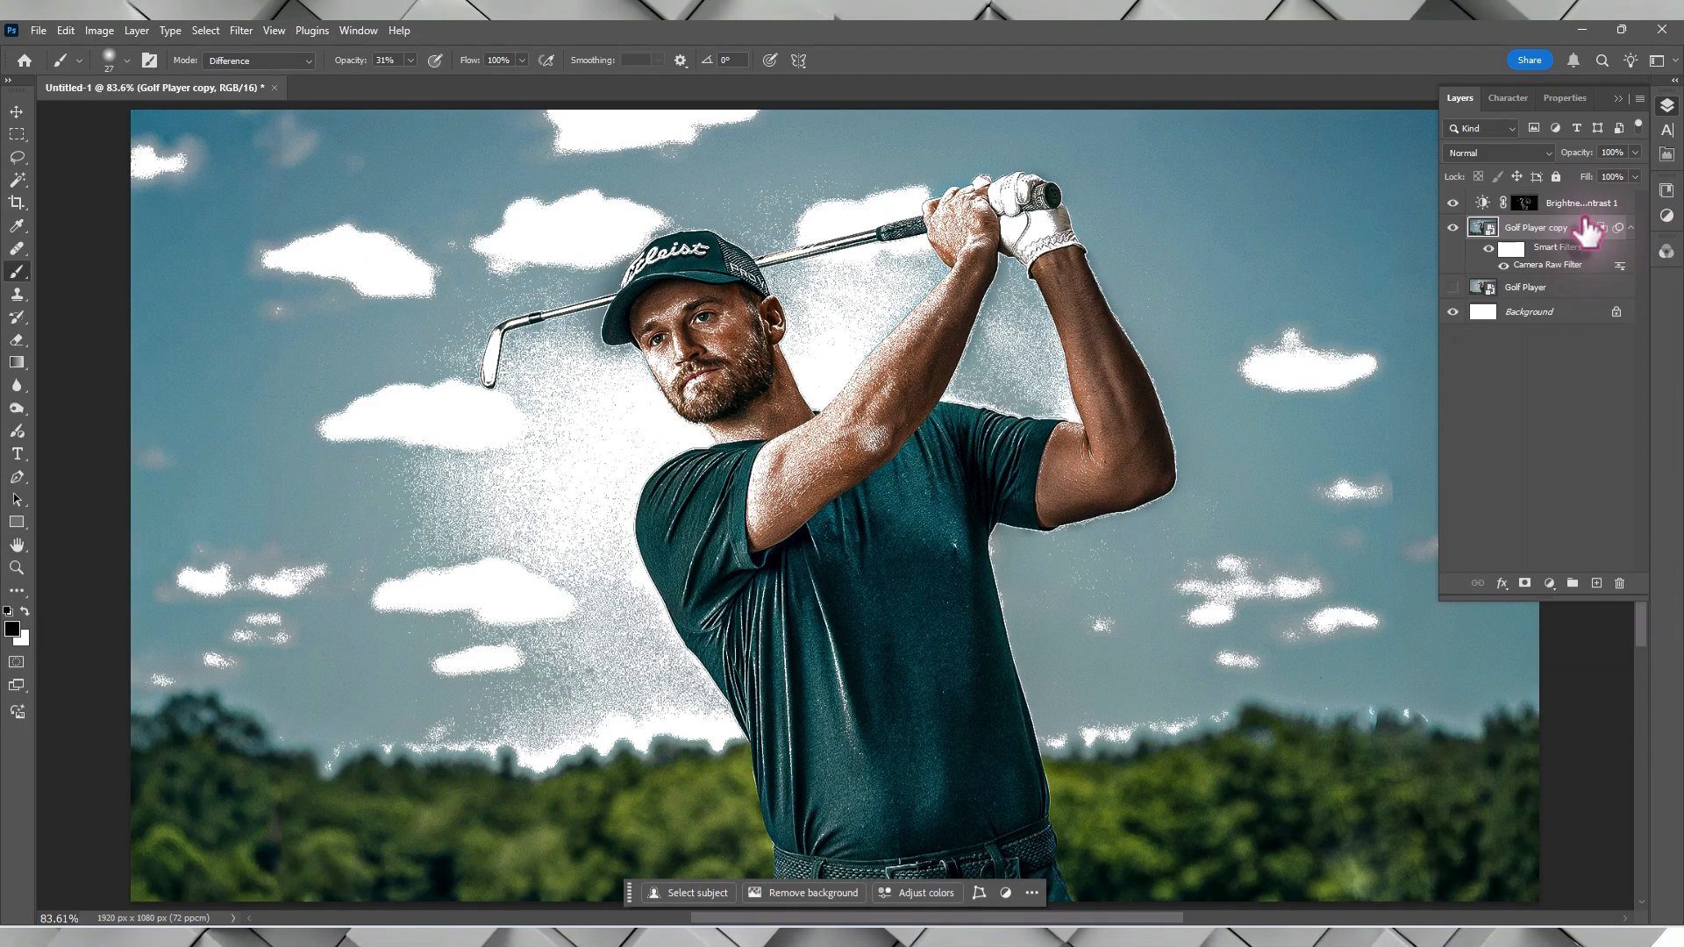
Add a Brightness/Contrast adjustment above the Golf Player copy with Brightness 91 and Contrast -25
{"action": "left_click", "coordinate": [1549, 584]}
{"action": "left_click", "coordinate": [1558, 659]}
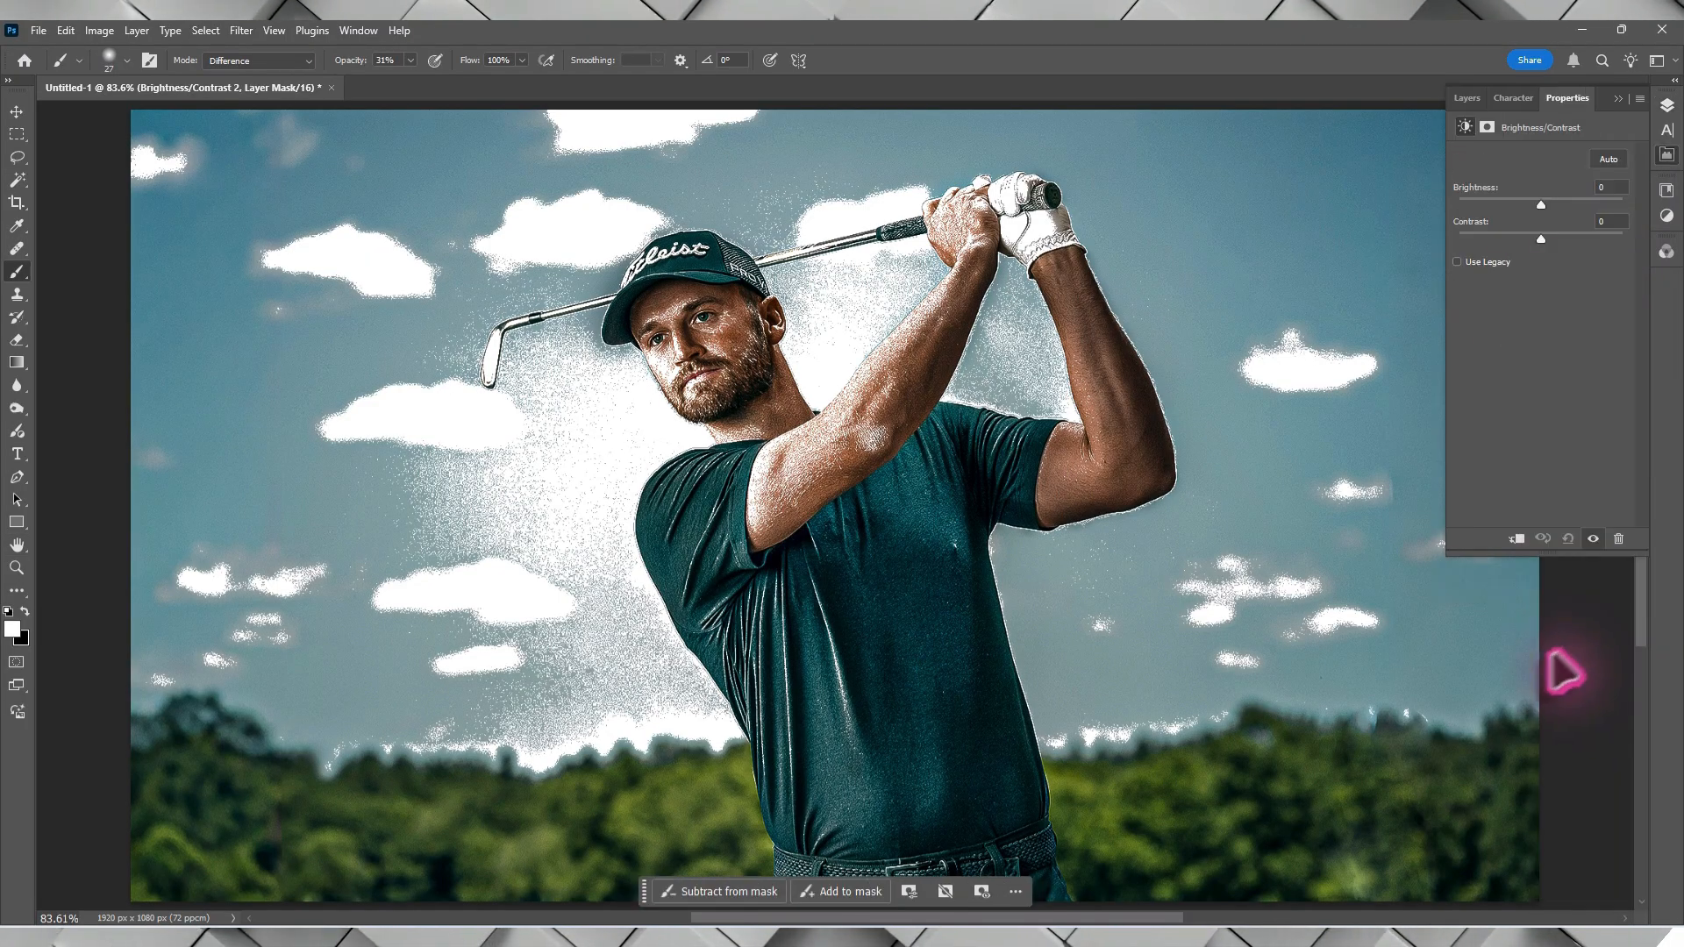
{"action": "left_click_drag", "start_coordinate": [1563, 200], "coordinate": [1584, 204]}
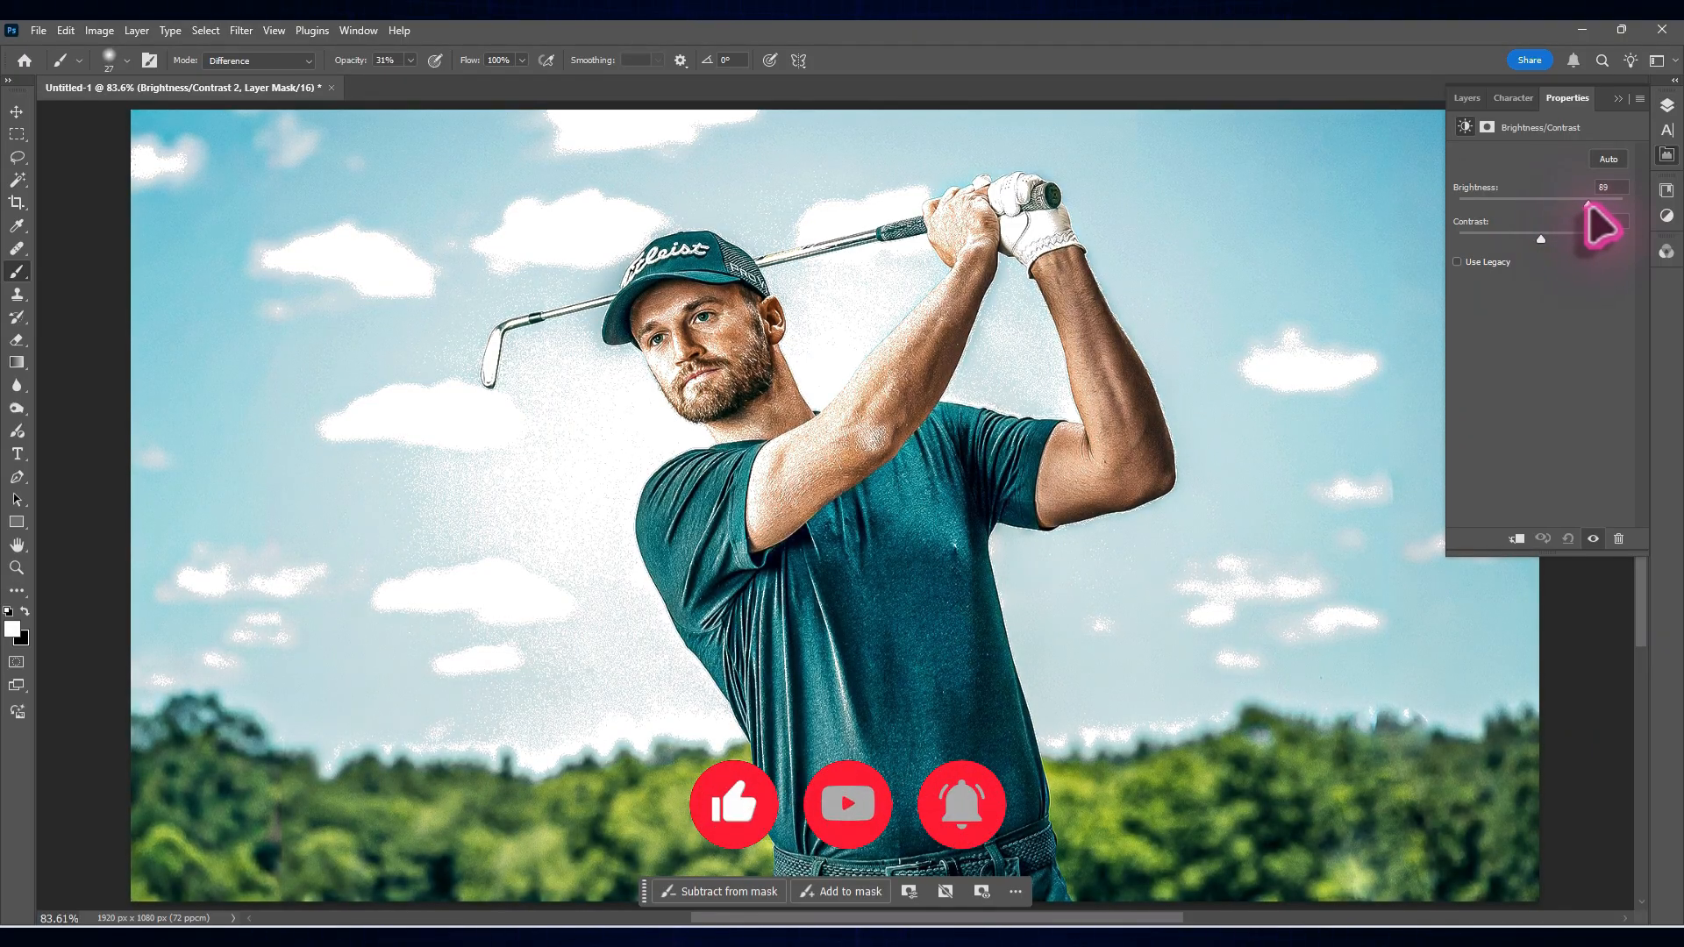
{"action": "left_click_drag", "start_coordinate": [1538, 234], "coordinate": [1499, 235]}
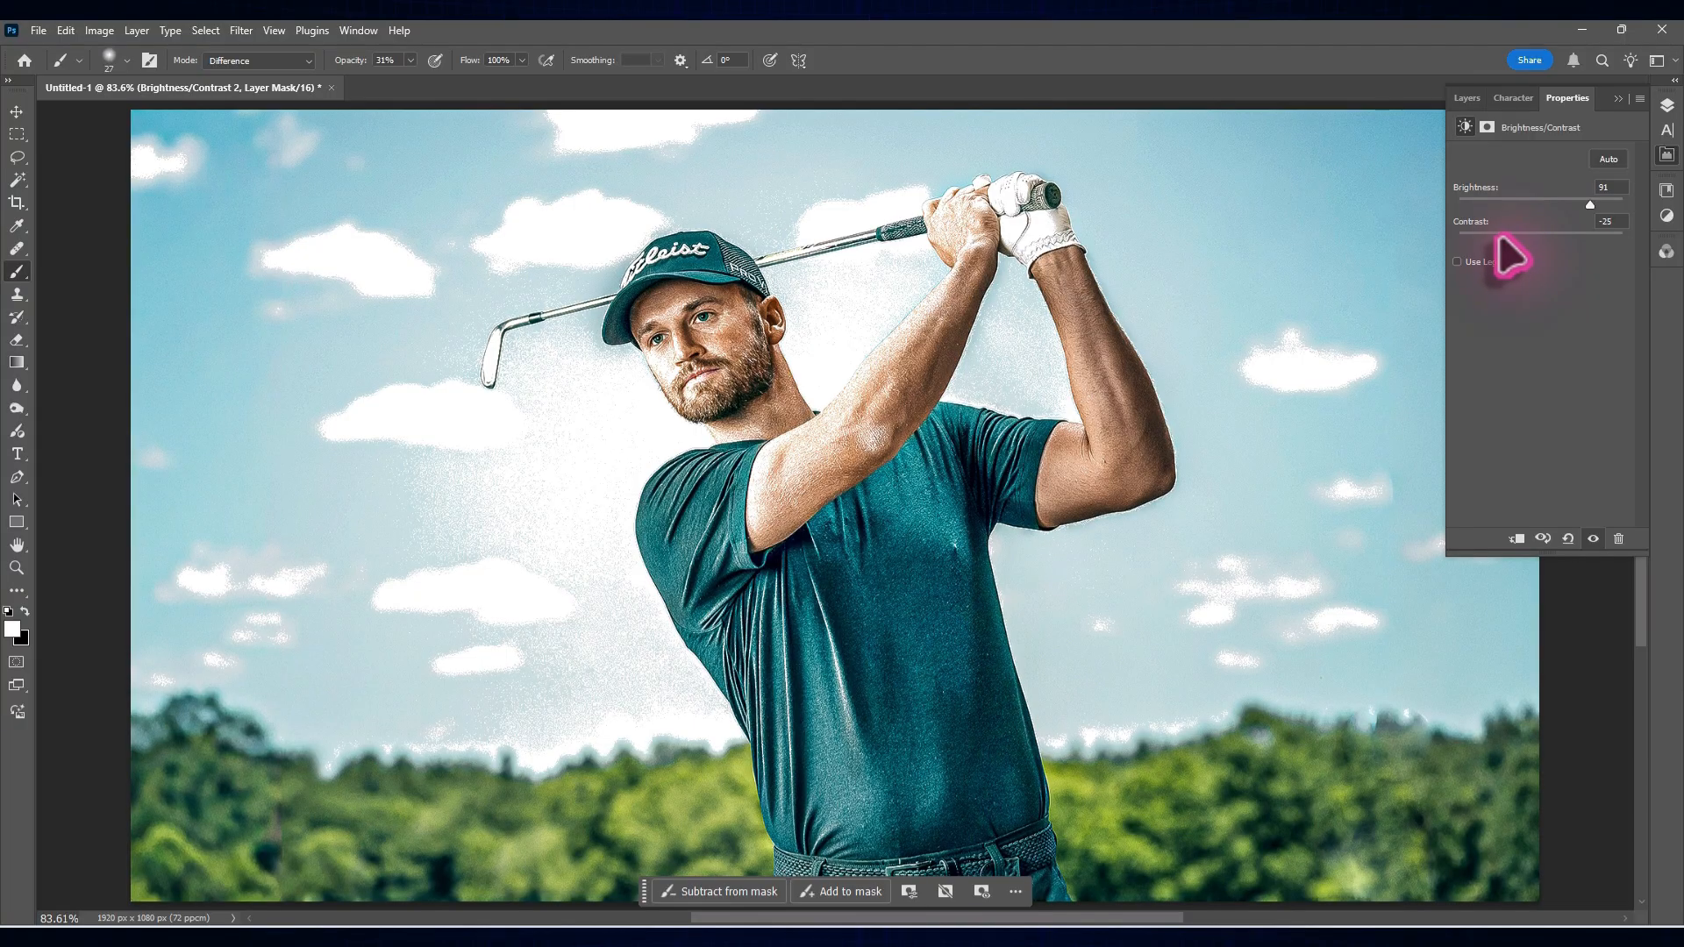
Invert the new Brightness/Contrast layer's mask to black and set the brush opacity to 18%
{"action": "left_click", "coordinate": [1666, 155]}
{"action": "left_click", "coordinate": [1666, 105]}
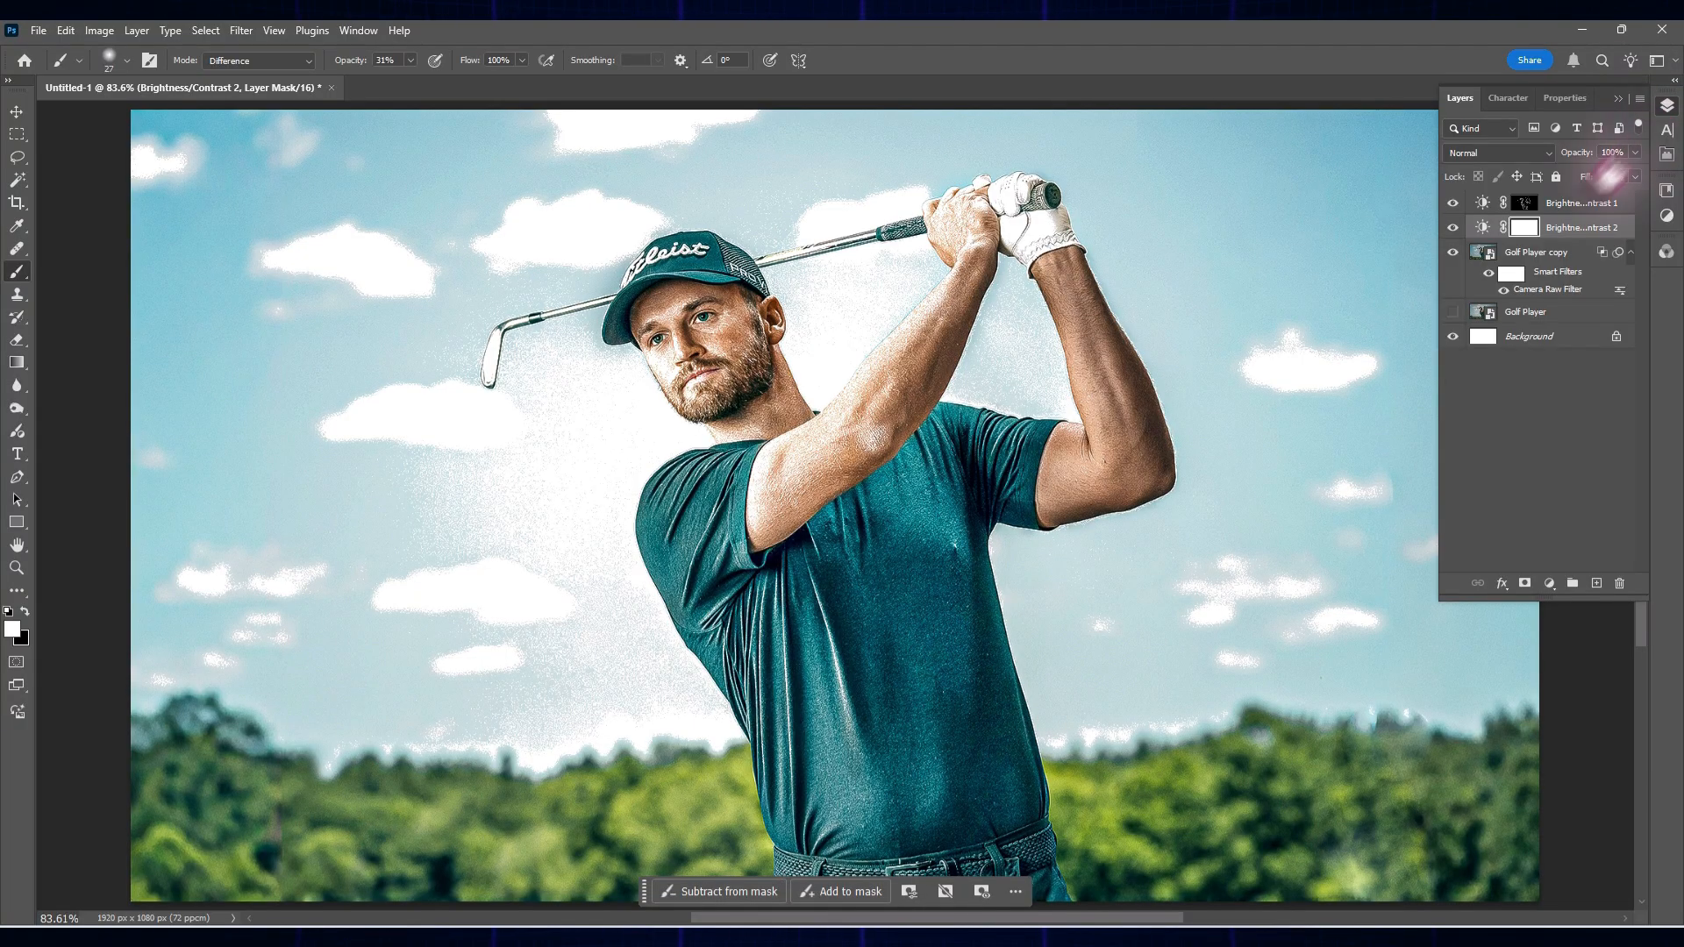
{"action": "key", "text": "ctrl+i"}
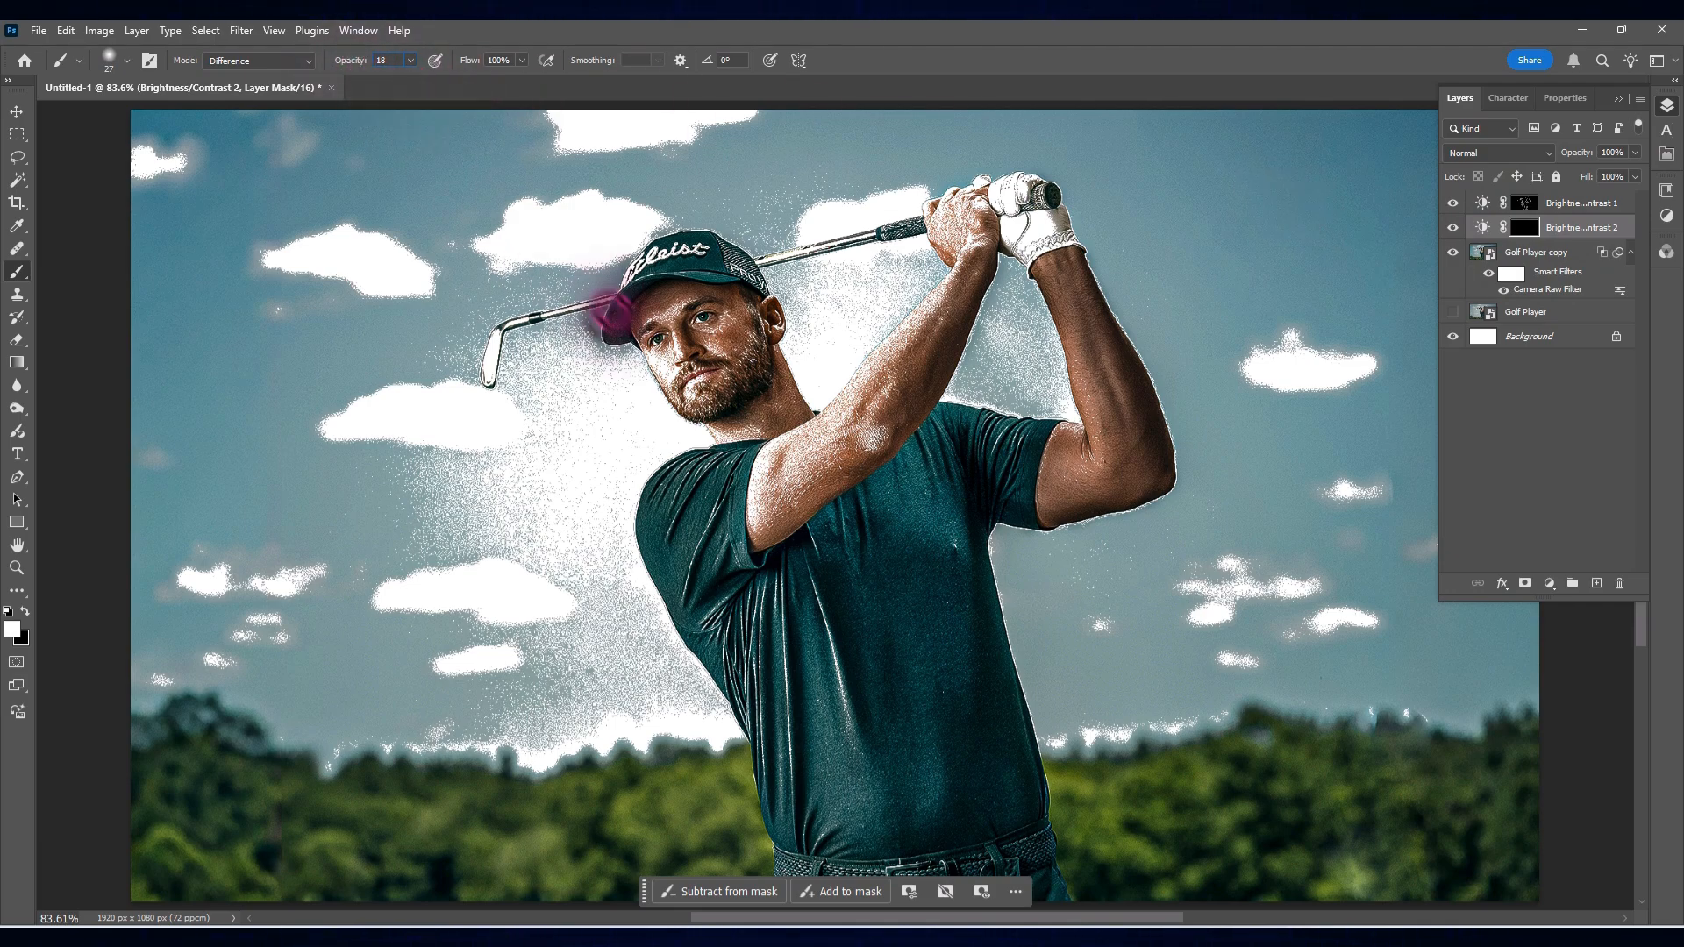
{"action": "key", "text": "Return"}
Paint white on the mask over the dropped-out highlights of the golfer's face, neck, arms, hands and shirt folds, using a size 34 brush for the raised arm
{"action": "left_click_drag", "start_coordinate": [666, 368], "coordinate": [691, 379]}
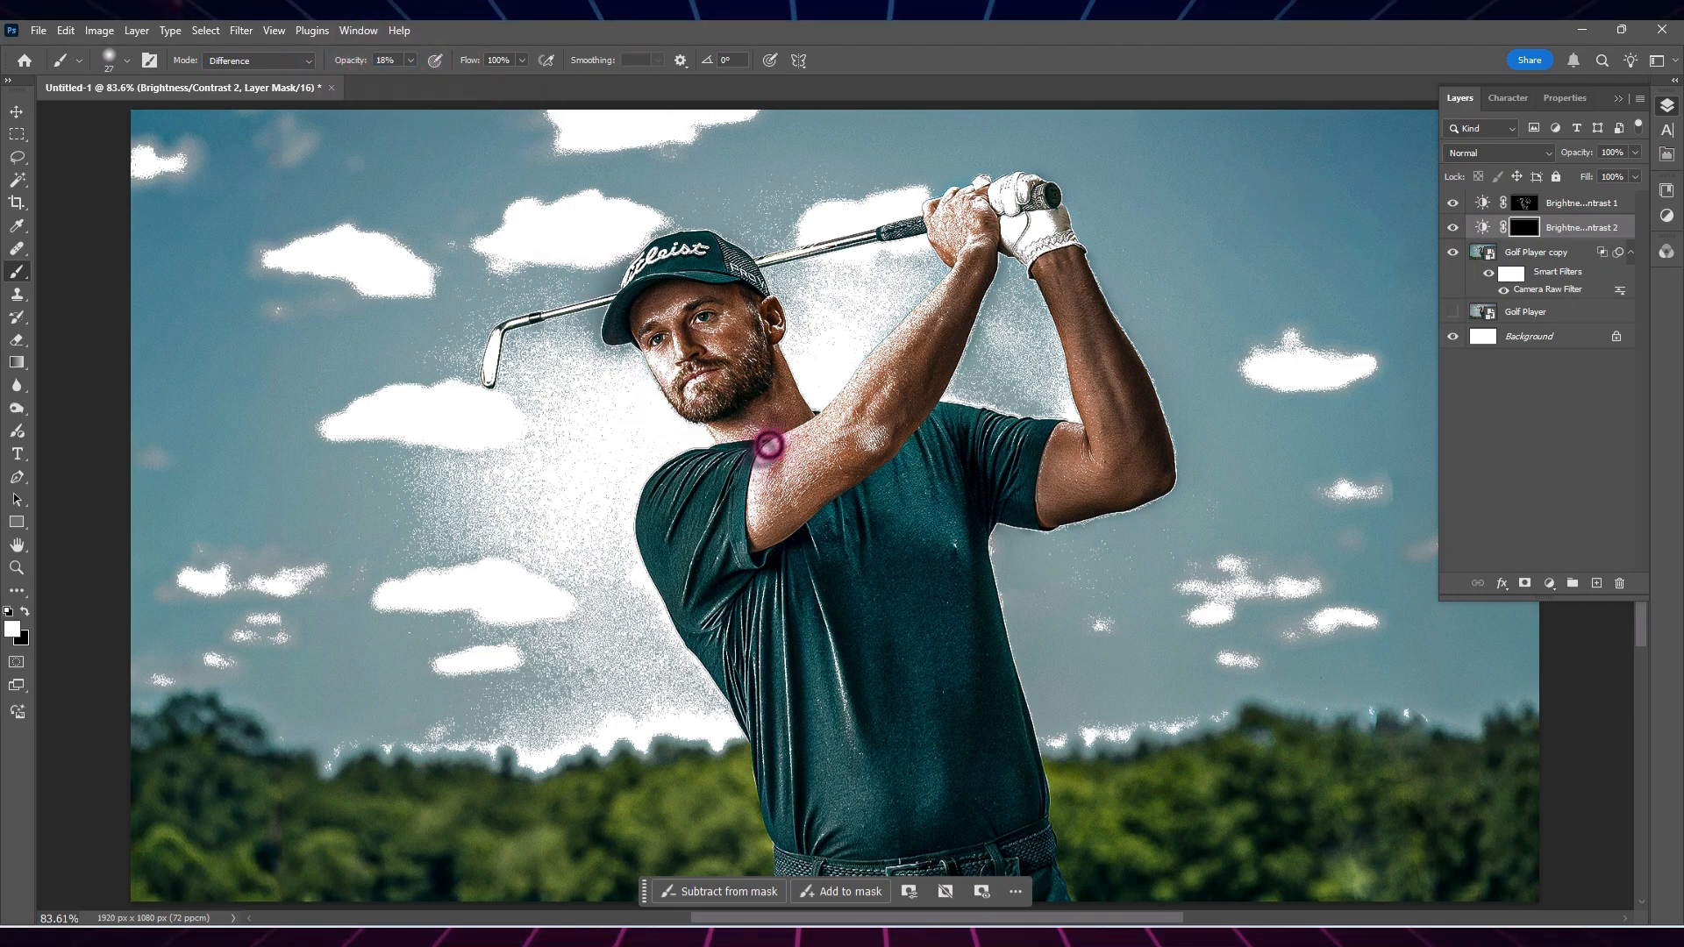
{"action": "mouse_move", "coordinate": [768, 445]}
{"action": "left_mouse_down"}
{"action": "mouse_move", "coordinate": [846, 391]}
{"action": "mouse_move", "coordinate": [872, 440]}
{"action": "mouse_move", "coordinate": [752, 523]}
{"action": "mouse_move", "coordinate": [758, 491]}
{"action": "left_mouse_up"}
{"action": "left_click_drag", "start_coordinate": [668, 368], "coordinate": [666, 381]}
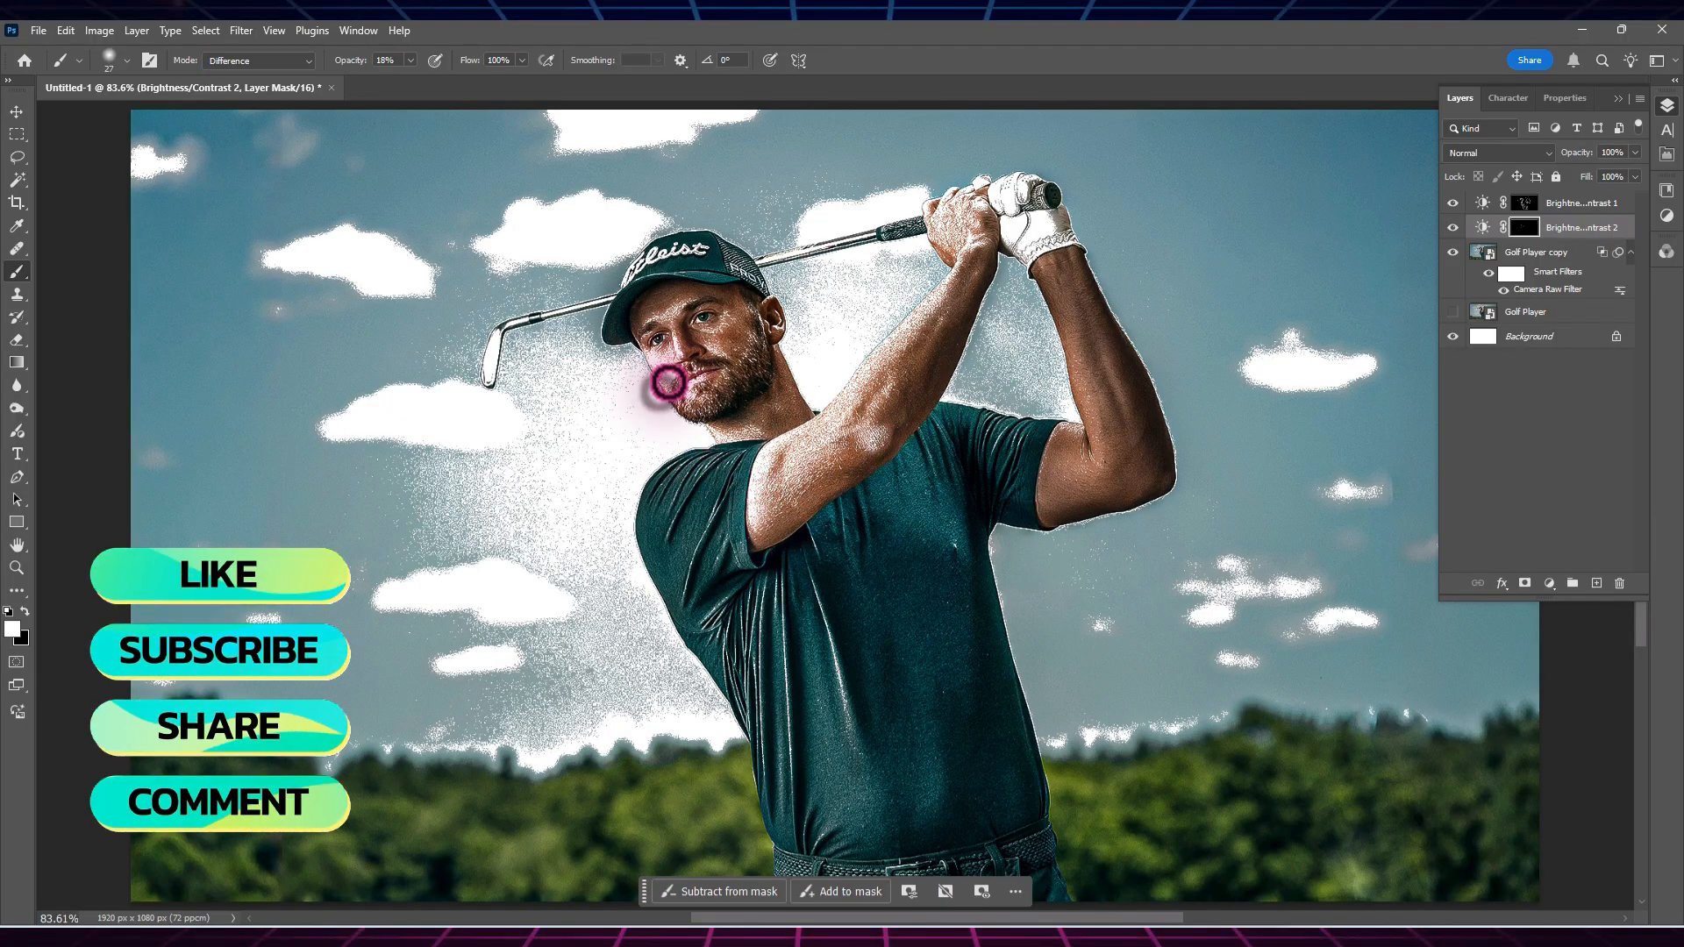
{"action": "mouse_move", "coordinate": [904, 226]}
{"action": "left_mouse_down"}
{"action": "mouse_move", "coordinate": [958, 236]}
{"action": "mouse_move", "coordinate": [981, 213]}
{"action": "mouse_move", "coordinate": [975, 187]}
{"action": "mouse_move", "coordinate": [966, 241]}
{"action": "mouse_move", "coordinate": [979, 233]}
{"action": "mouse_move", "coordinate": [884, 439]}
{"action": "left_mouse_up"}
{"action": "left_click_drag", "start_coordinate": [1052, 429], "coordinate": [1060, 435]}
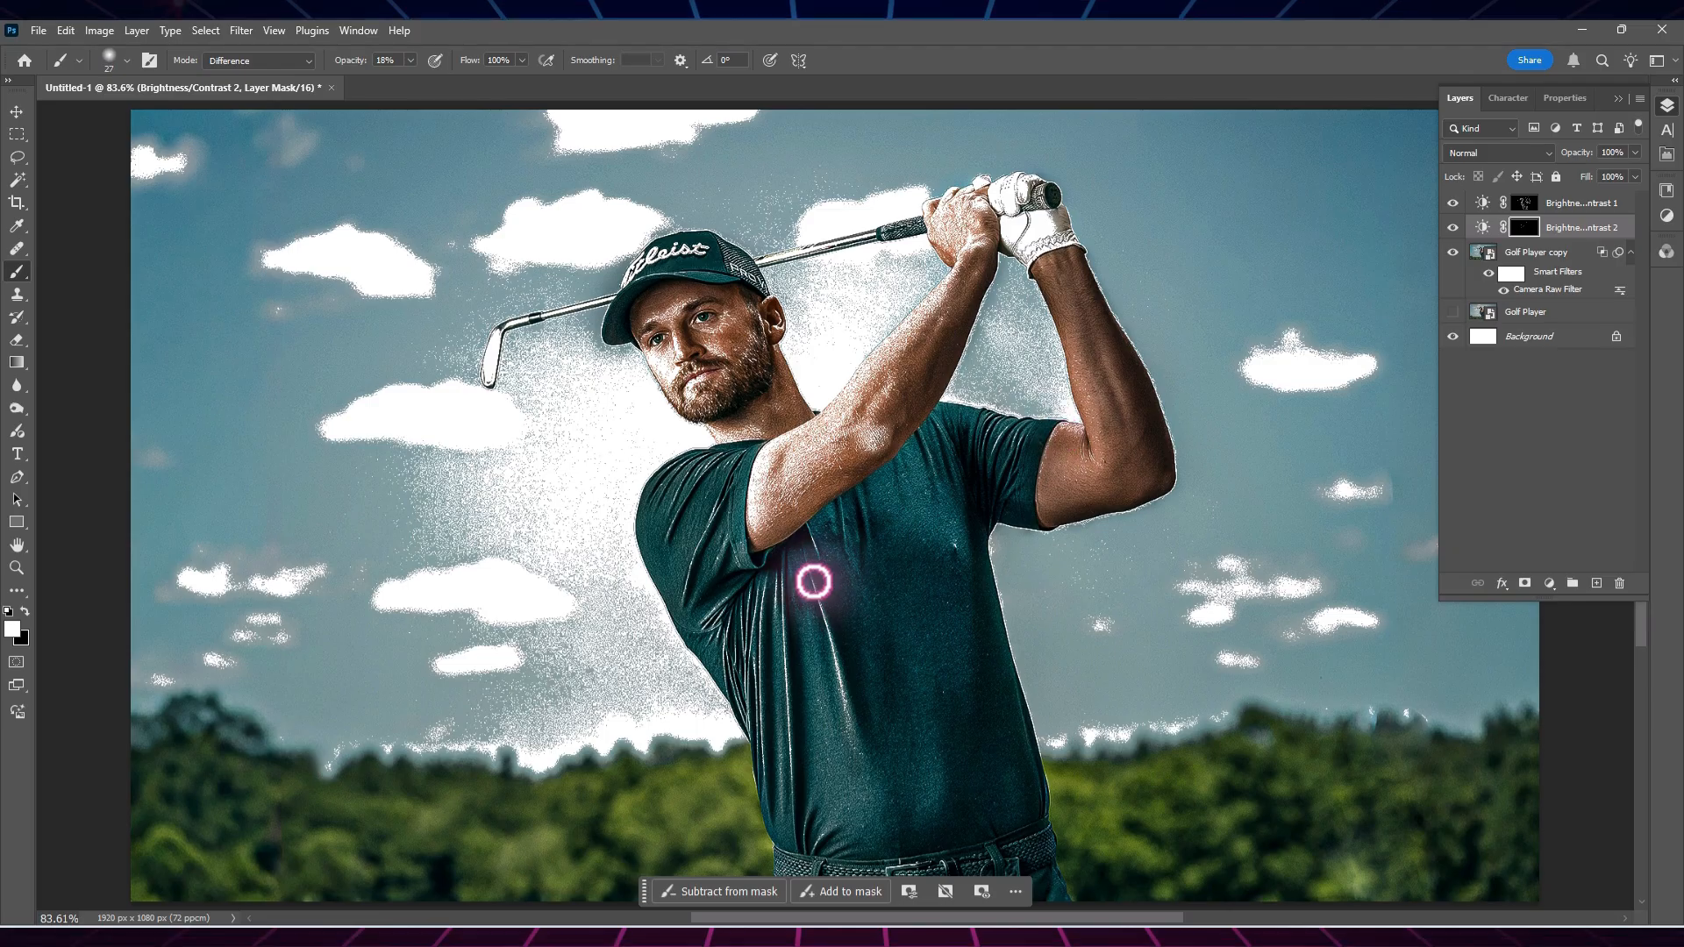
{"action": "left_click_drag", "start_coordinate": [813, 579], "coordinate": [835, 695]}
{"action": "mouse_move", "coordinate": [787, 618]}
{"action": "left_mouse_down"}
{"action": "mouse_move", "coordinate": [787, 760]}
{"action": "mouse_move", "coordinate": [759, 686]}
{"action": "left_mouse_up"}
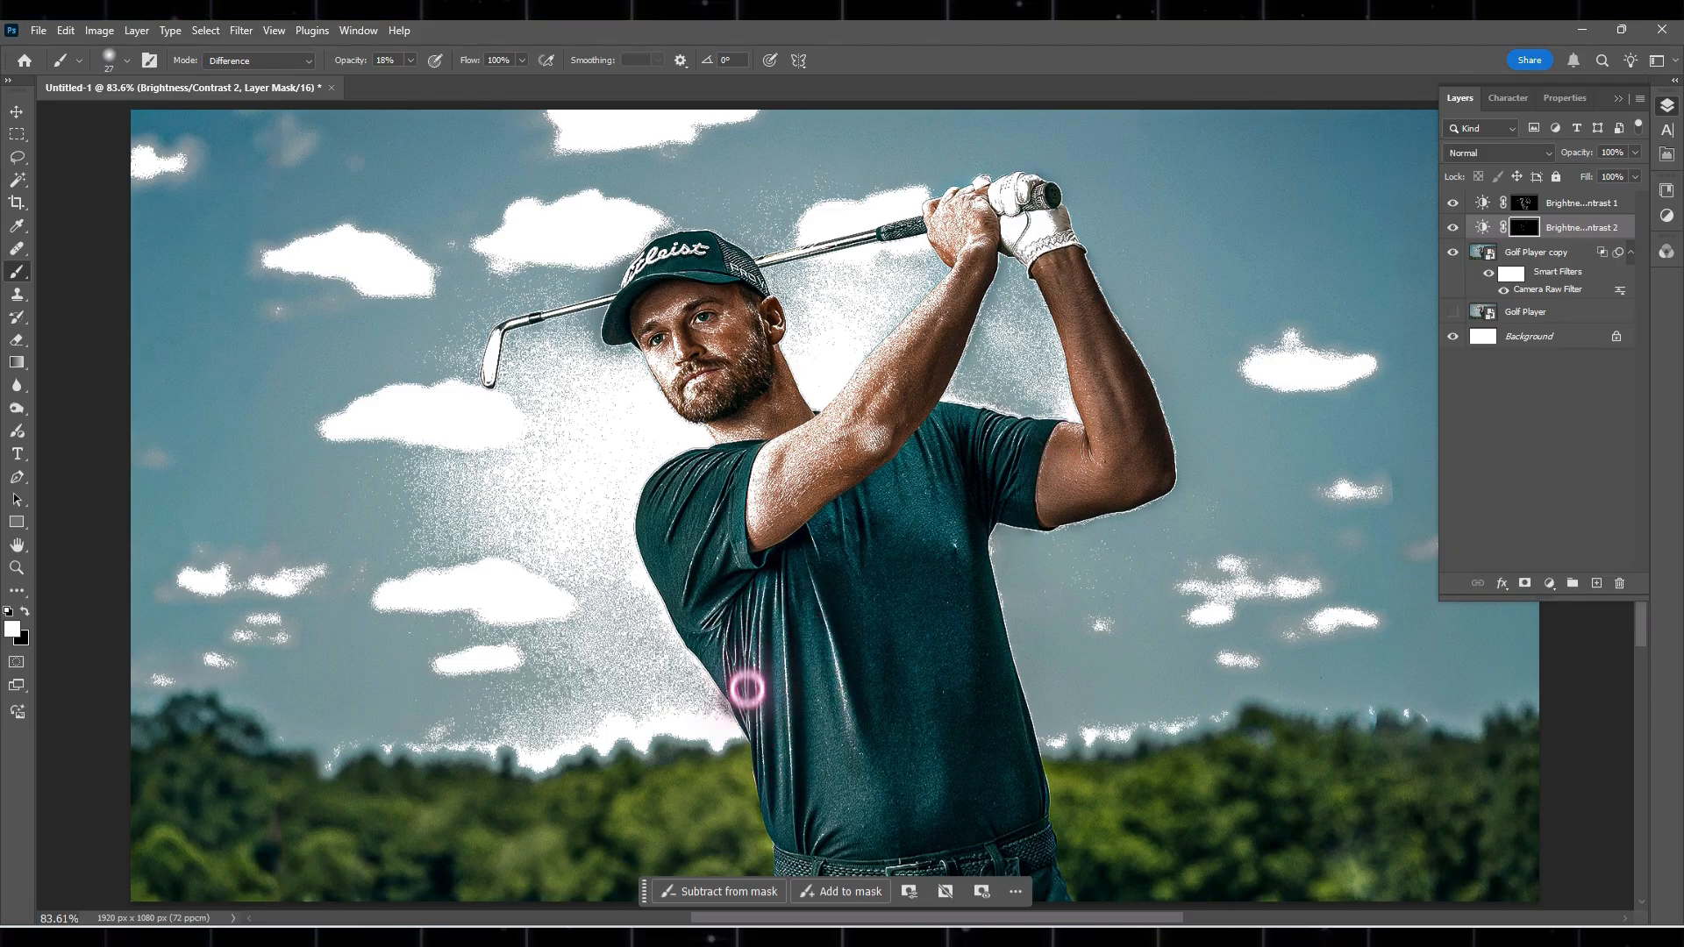
{"action": "mouse_move", "coordinate": [734, 617]}
{"action": "left_mouse_down"}
{"action": "mouse_move", "coordinate": [727, 682]}
{"action": "mouse_move", "coordinate": [695, 617]}
{"action": "left_mouse_up"}
{"action": "left_click_drag", "start_coordinate": [706, 532], "coordinate": [672, 534]}
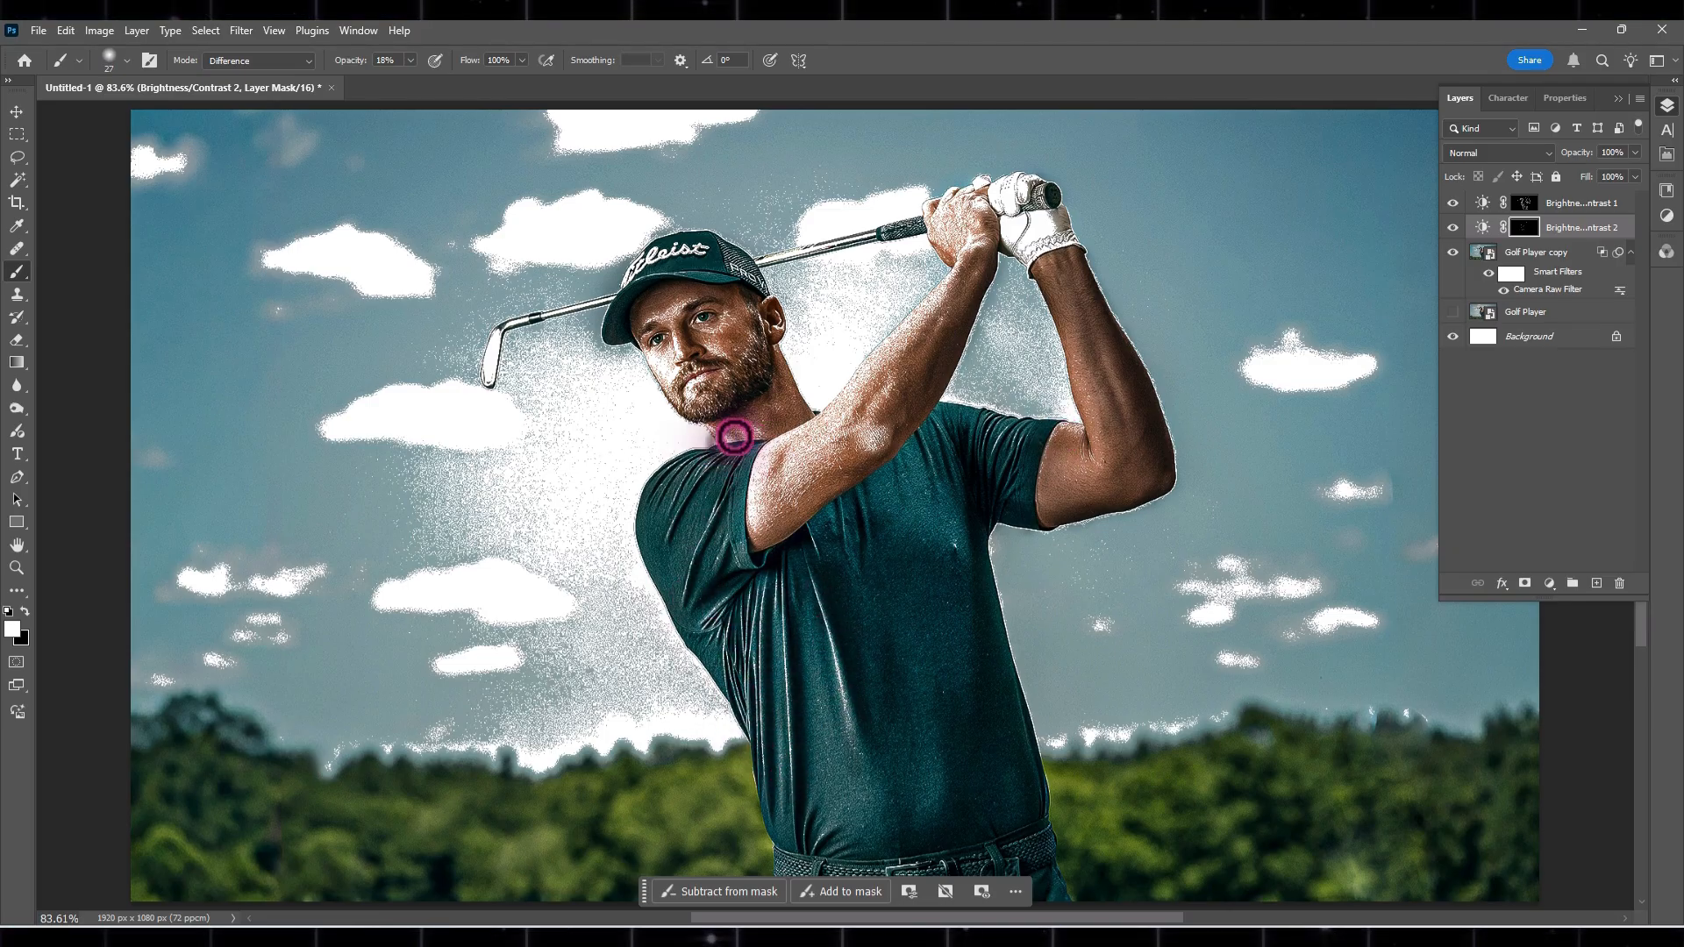
{"action": "left_click_drag", "start_coordinate": [674, 347], "coordinate": [669, 315]}
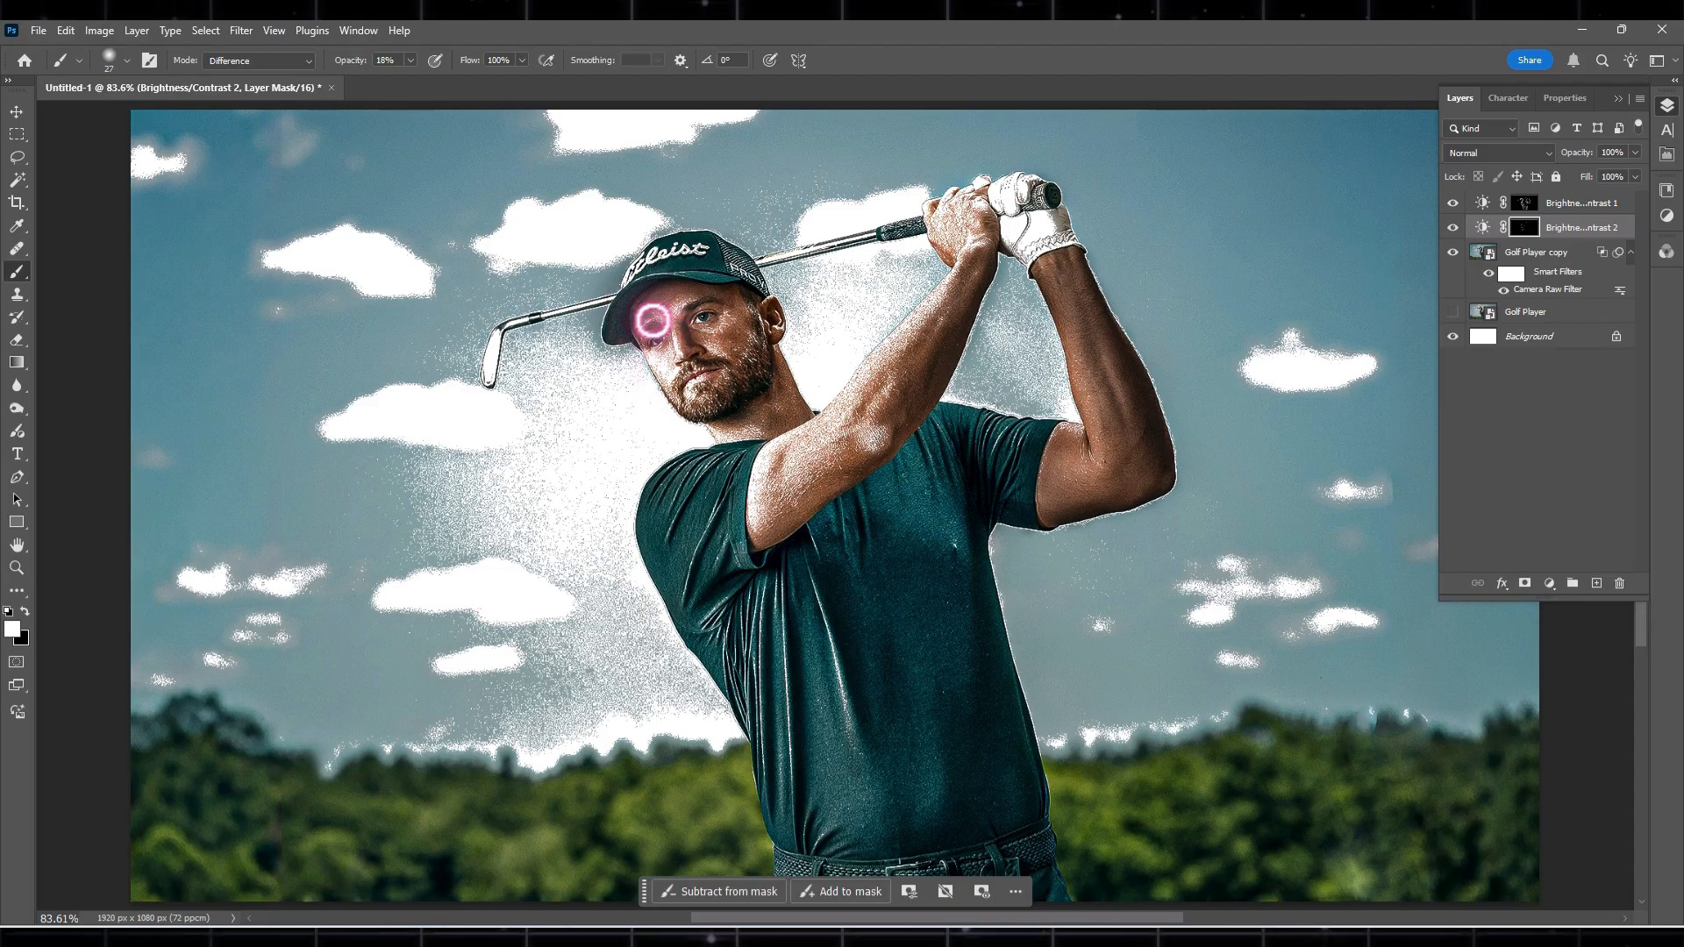
{"action": "left_click", "coordinate": [943, 225]}
{"action": "mouse_move", "coordinate": [956, 302]}
{"action": "left_mouse_down"}
{"action": "mouse_move", "coordinate": [878, 410]}
{"action": "mouse_move", "coordinate": [828, 452]}
{"action": "mouse_move", "coordinate": [797, 445]}
{"action": "mouse_move", "coordinate": [764, 498]}
{"action": "left_mouse_up"}
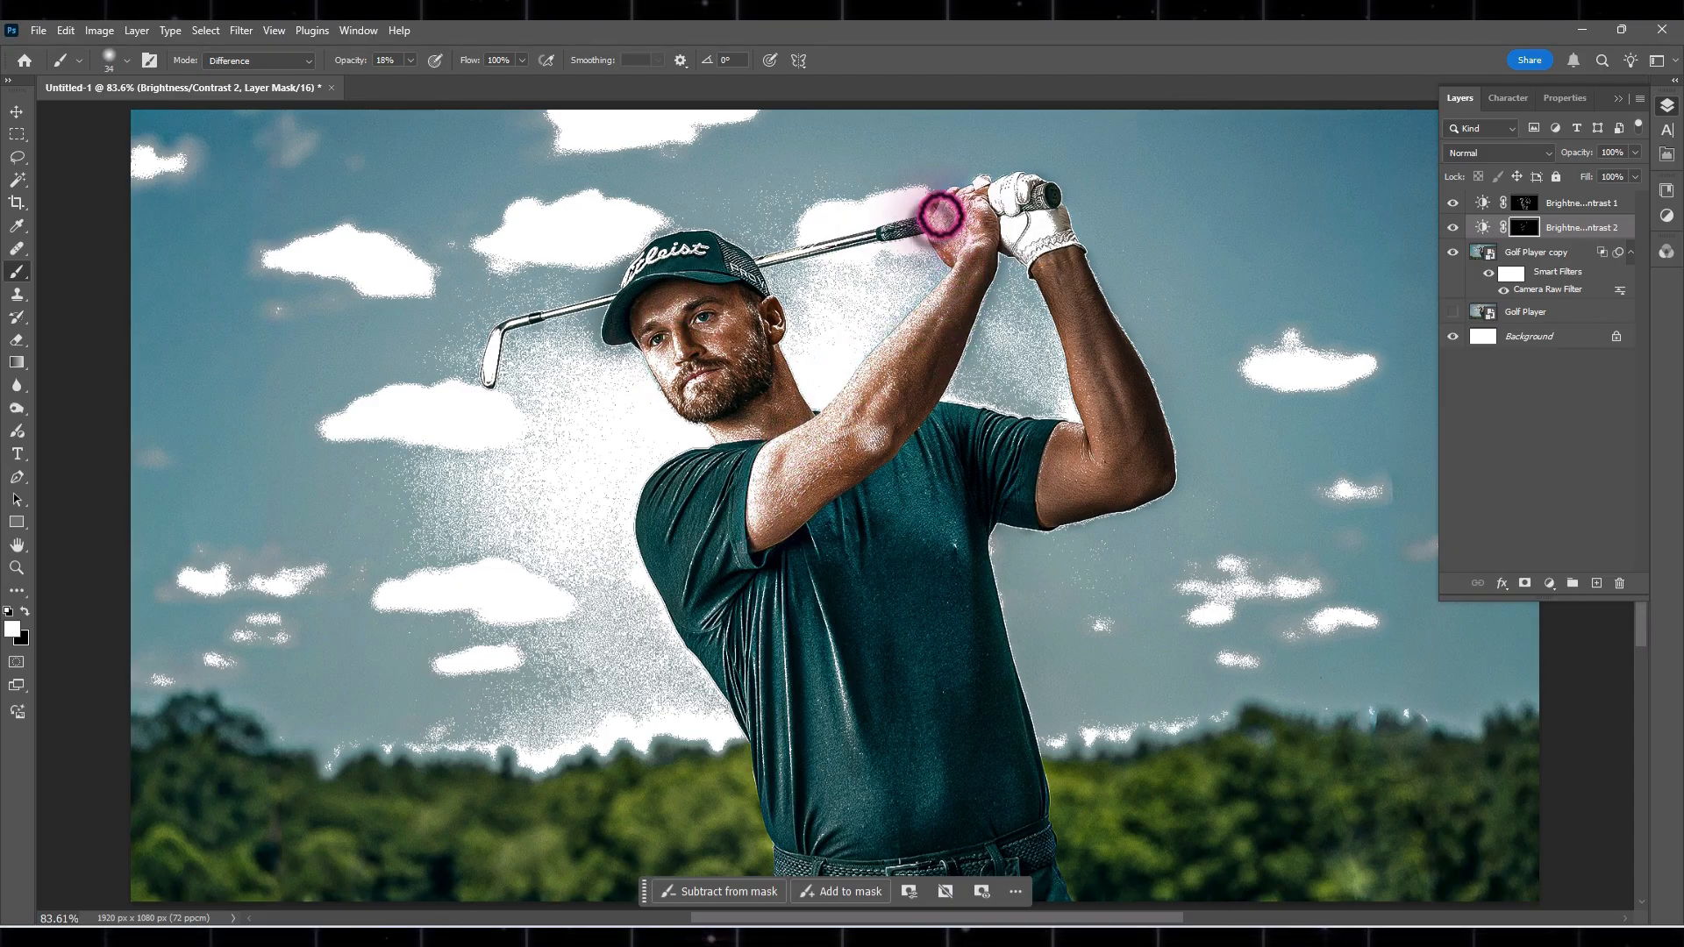
{"action": "left_click_drag", "start_coordinate": [941, 214], "coordinate": [1007, 176]}
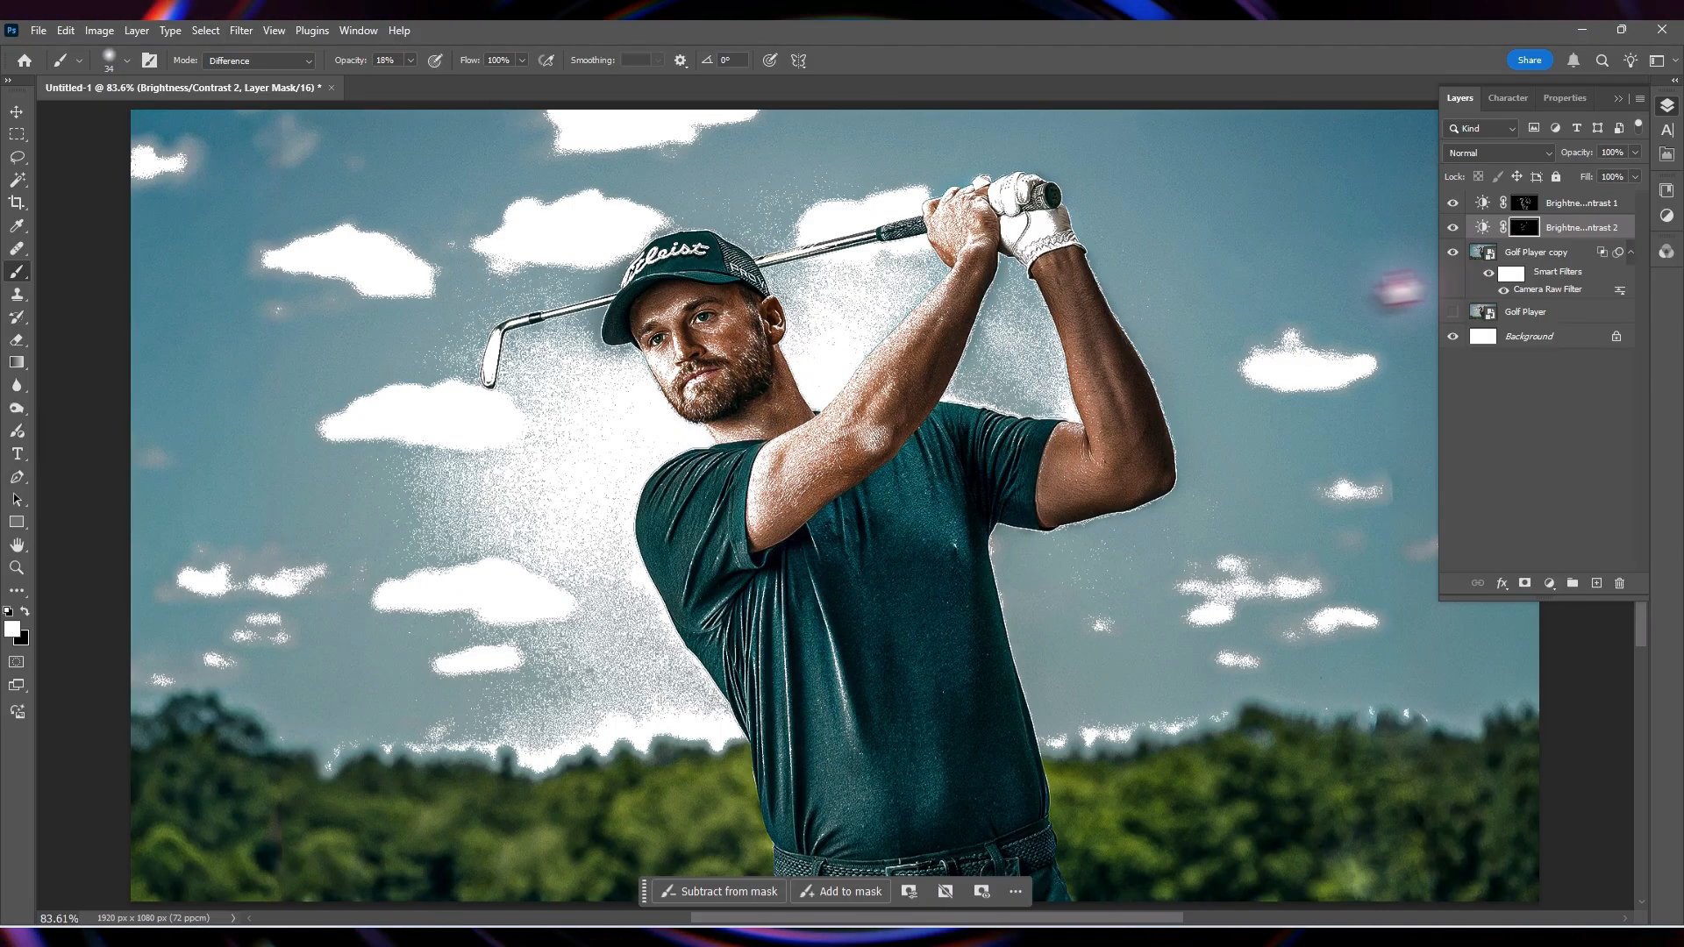
Reset the Golf Player copy's white Current Layer Blend If slider to 255
{"action": "left_click", "coordinate": [1530, 263]}
{"action": "left_click", "coordinate": [1501, 583]}
{"action": "left_click", "coordinate": [1513, 605]}
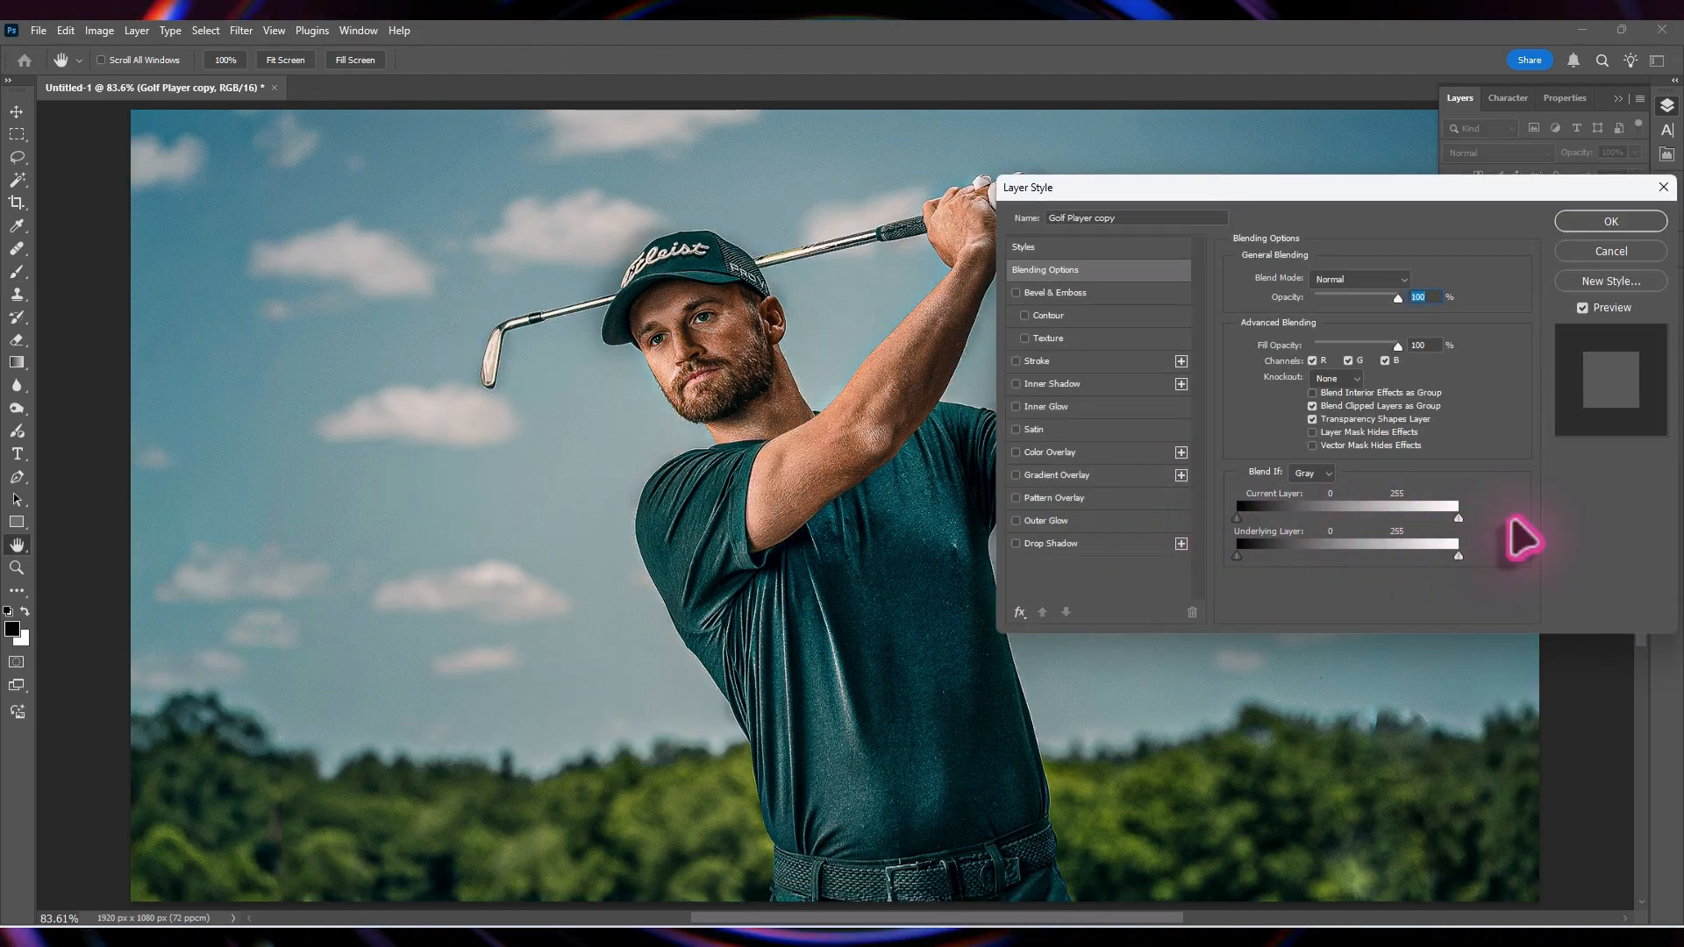
{"action": "left_click", "coordinate": [1623, 224]}
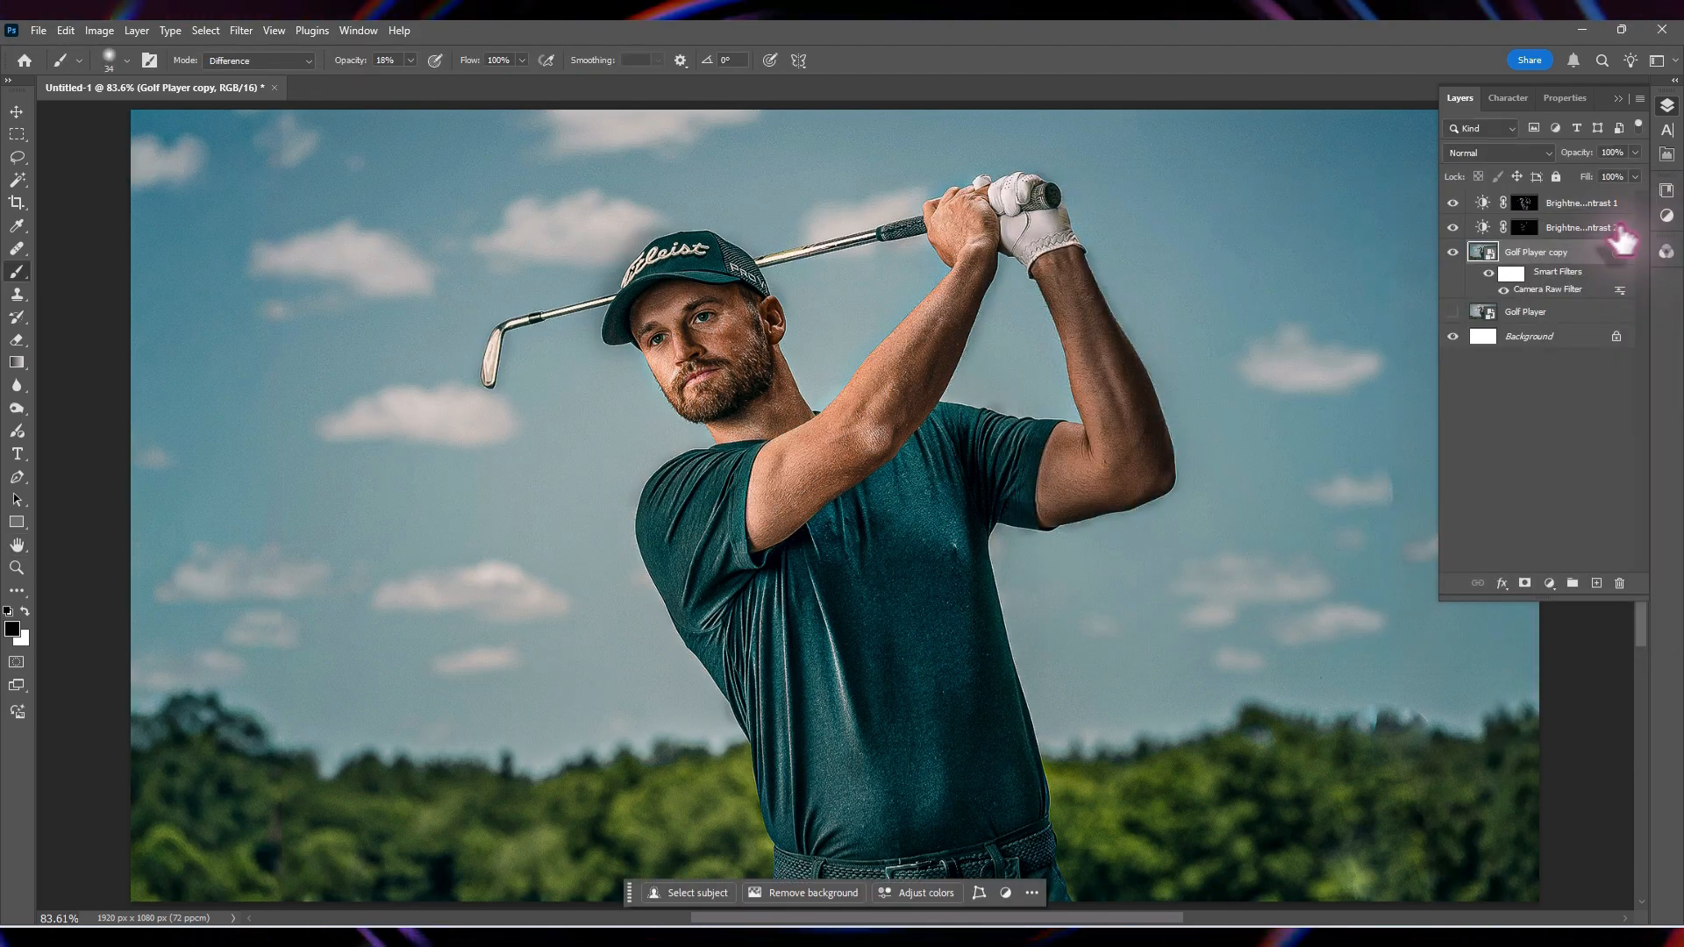
Toggle the visibility of both Brightness/Contrast layers to compare the portrait with and without them
{"action": "left_click", "coordinate": [1455, 228]}
{"action": "left_click", "coordinate": [1457, 204]}
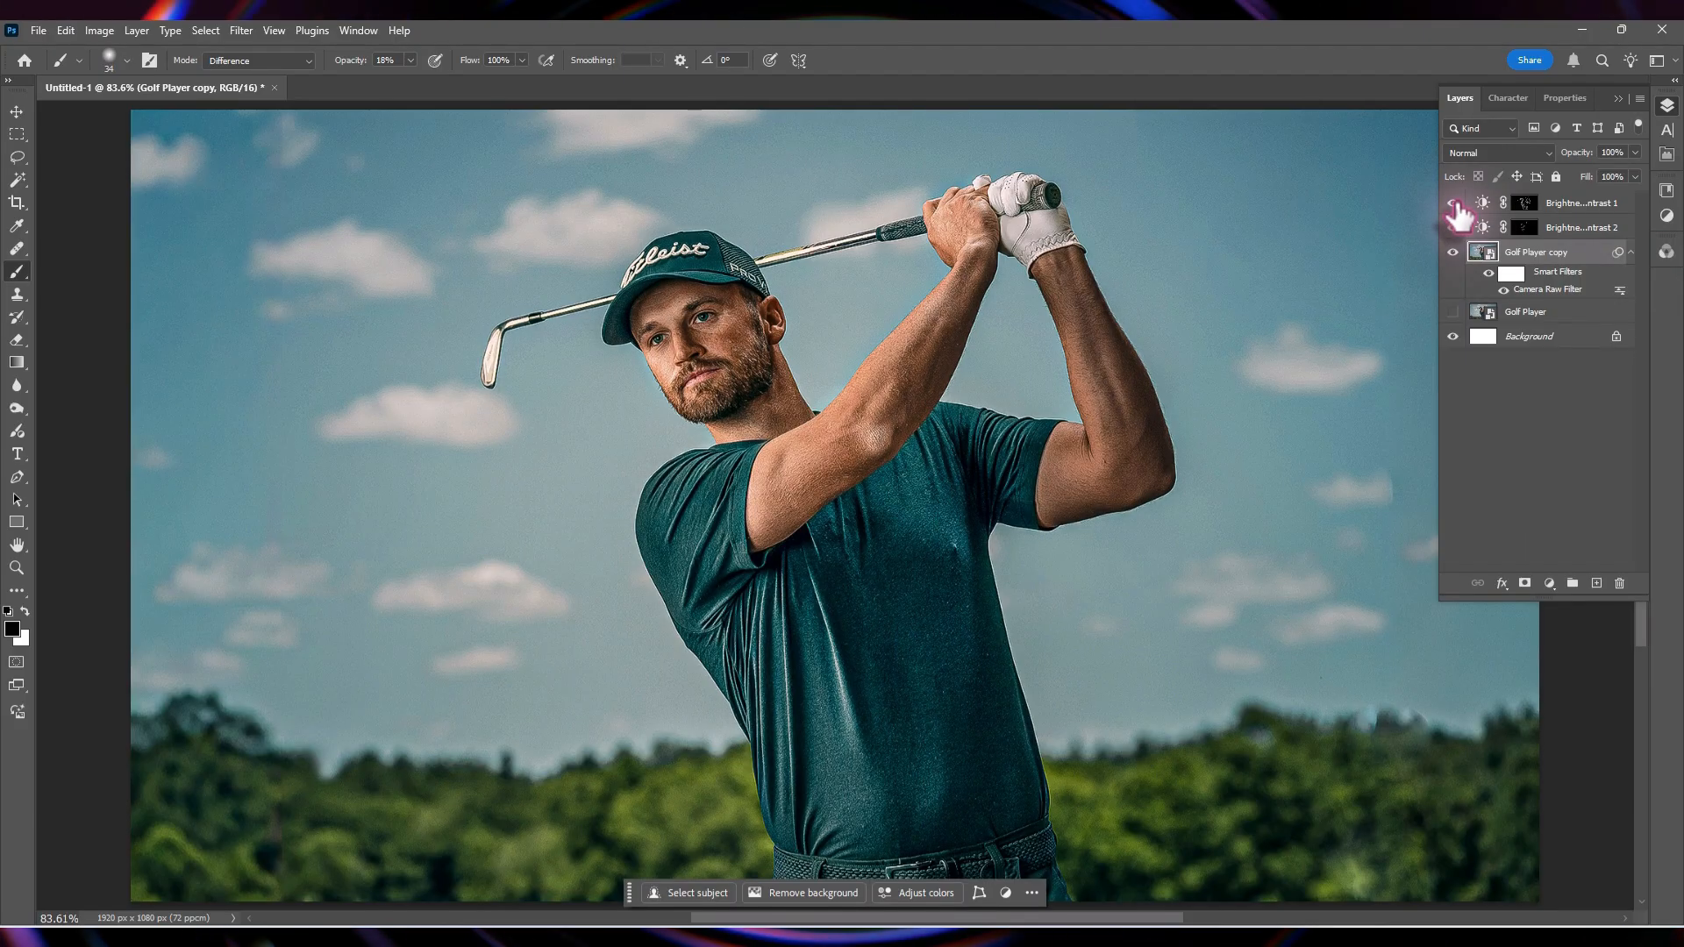
{"action": "left_click", "coordinate": [1456, 203]}
Group the two Brightness/Contrast layers, name the group Highlights, and switch to the Move tool
{"action": "left_click", "coordinate": [1583, 228]}
{"action": "left_click", "coordinate": [1583, 205], "text": "shift"}
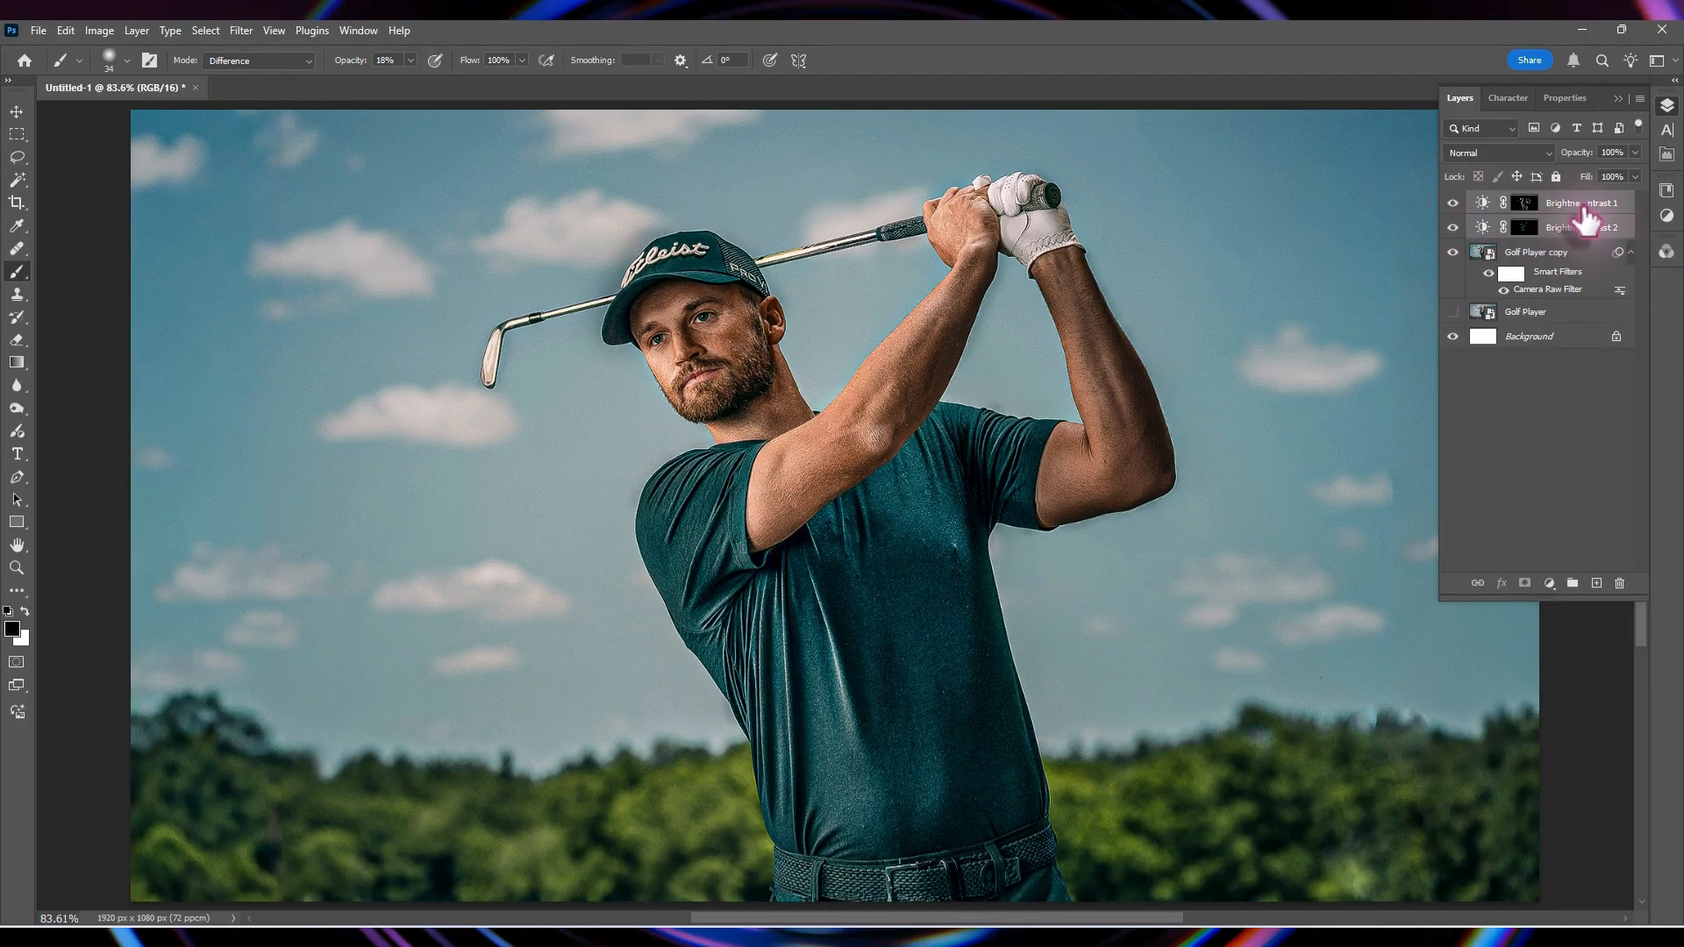
{"action": "key", "text": "ctrl+g"}
{"action": "double_click", "coordinate": [1523, 203]}
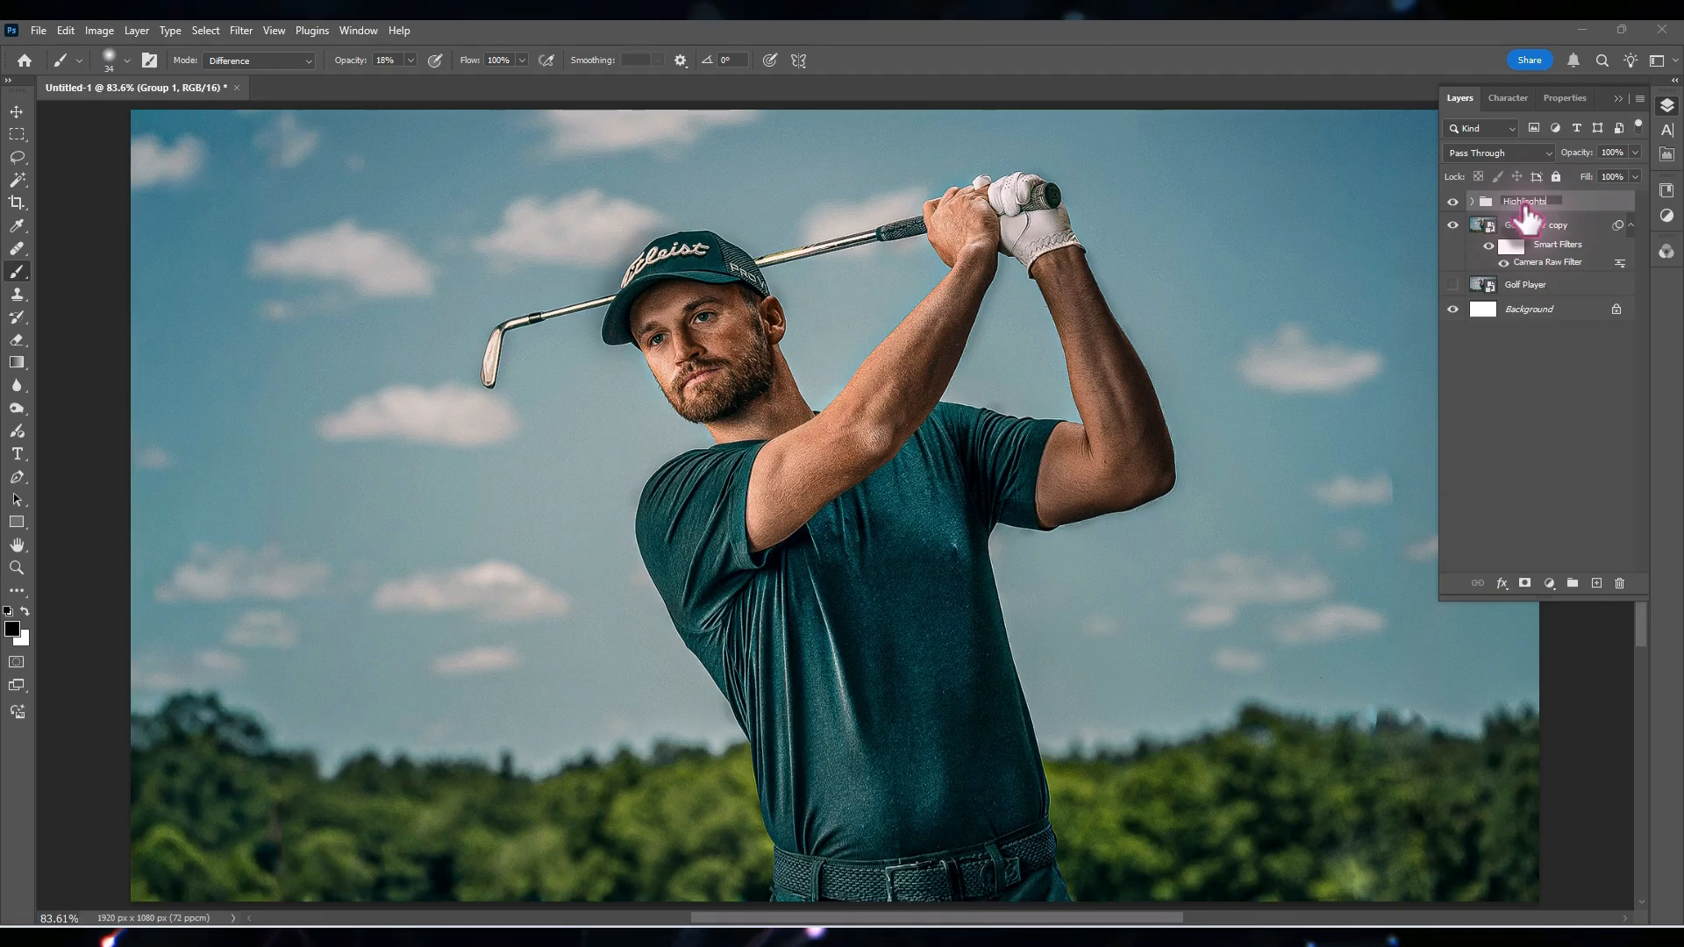
{"action": "key", "text": "Return"}
{"action": "key", "text": "v"}
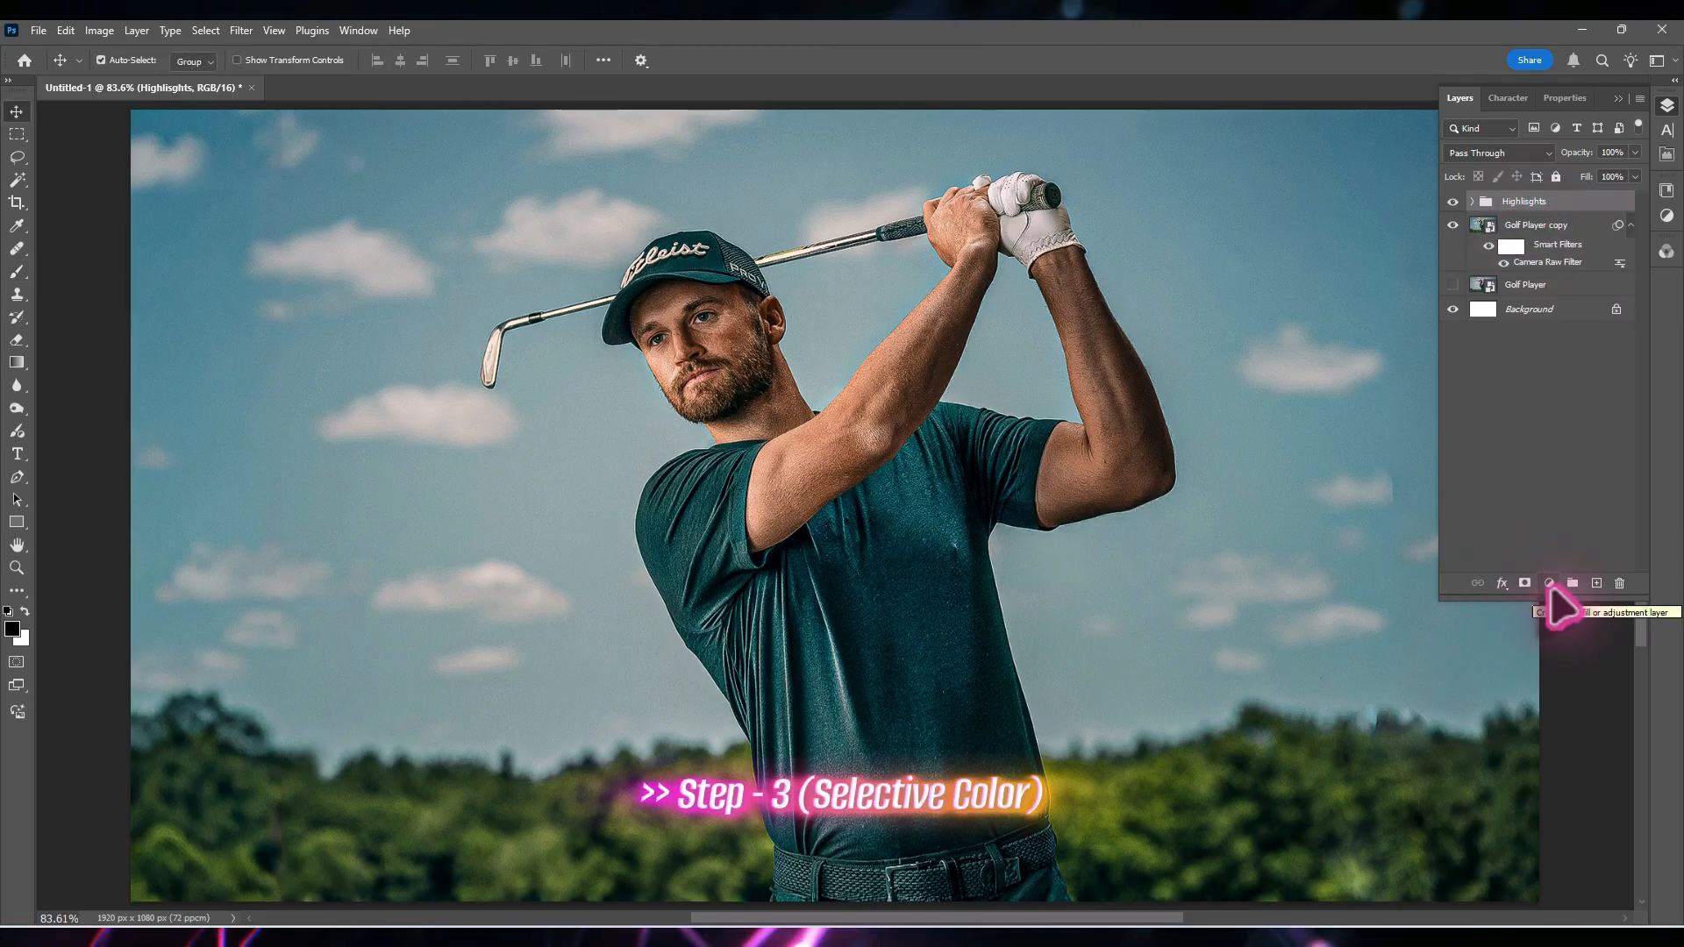
Add a Selective Color adjustment above the Highlights group, set it to Absolute, and raise Black to +34 for the Yellows
{"action": "left_click", "coordinate": [1548, 584]}
{"action": "left_click", "coordinate": [1587, 896]}
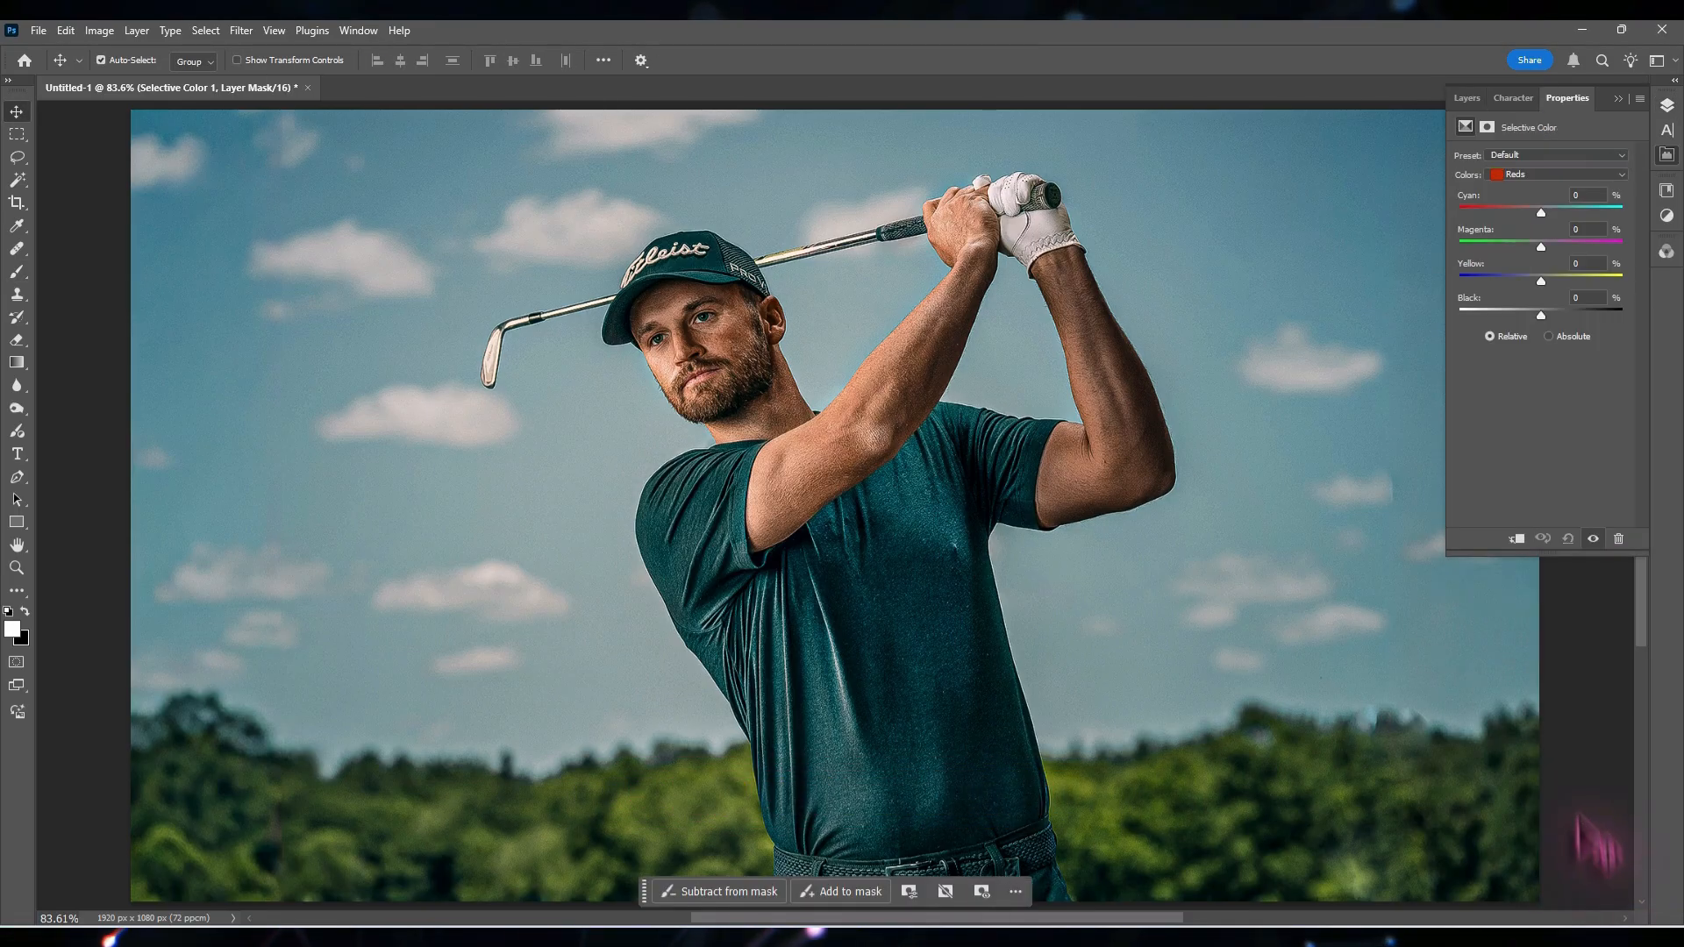
{"action": "left_click", "coordinate": [1523, 177]}
{"action": "left_click", "coordinate": [1520, 200]}
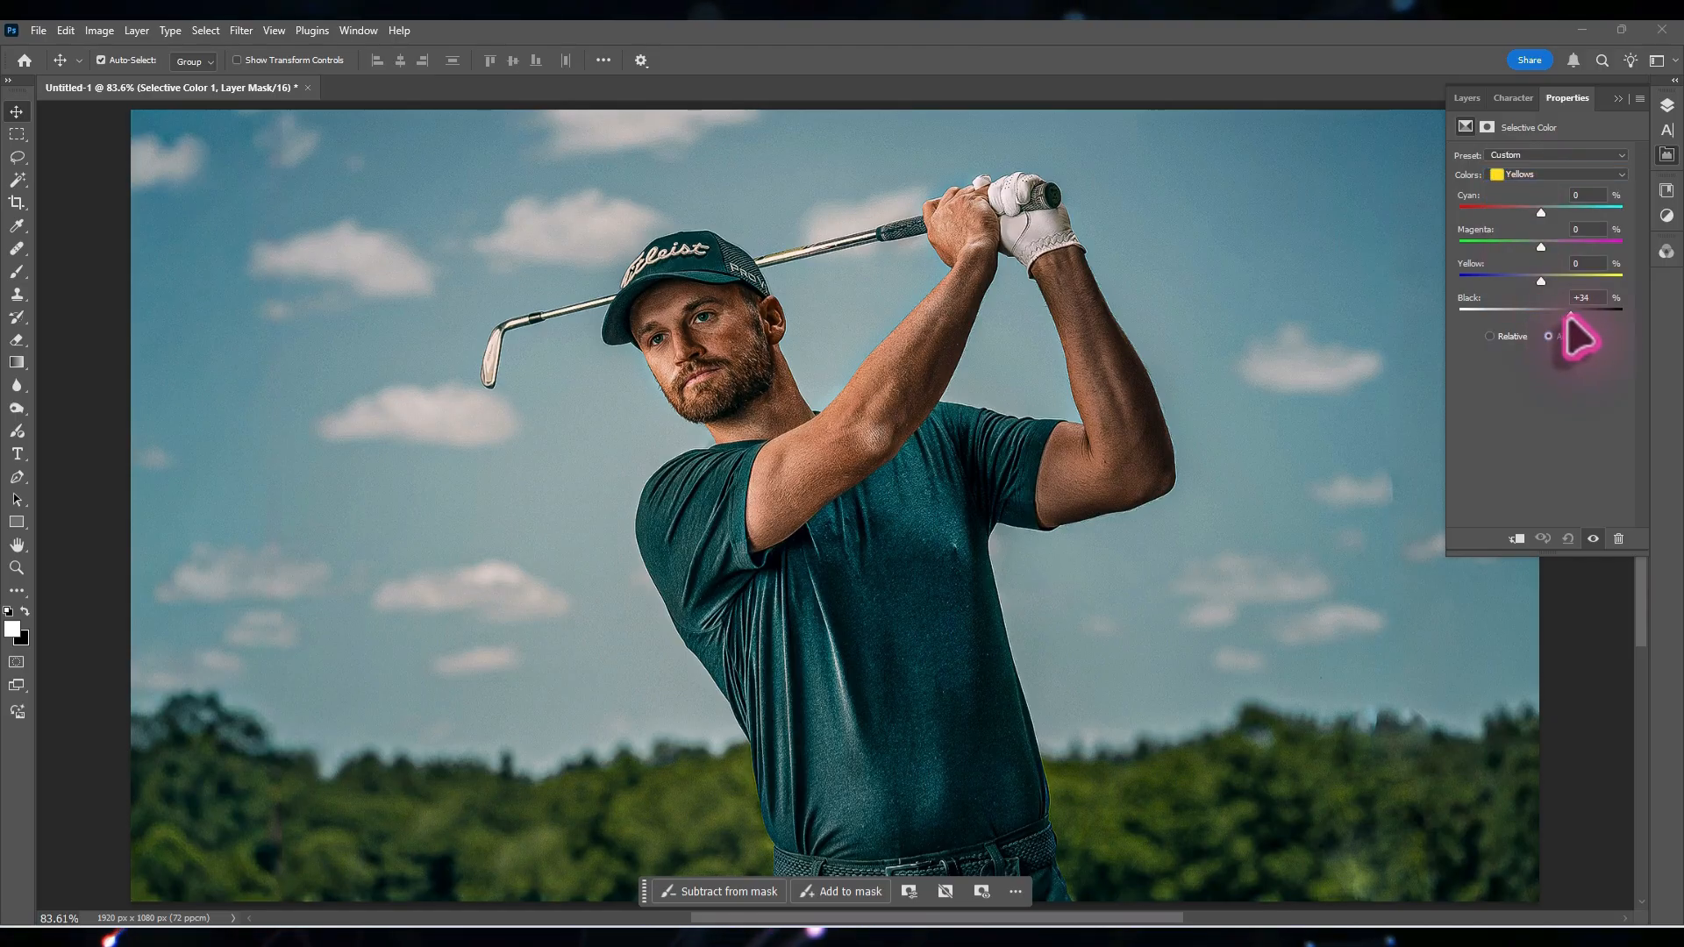
For the Blues in Selective Color, set Cyan to +21, Yellow to +5 and Black to +19
{"action": "left_click", "coordinate": [1540, 173]}
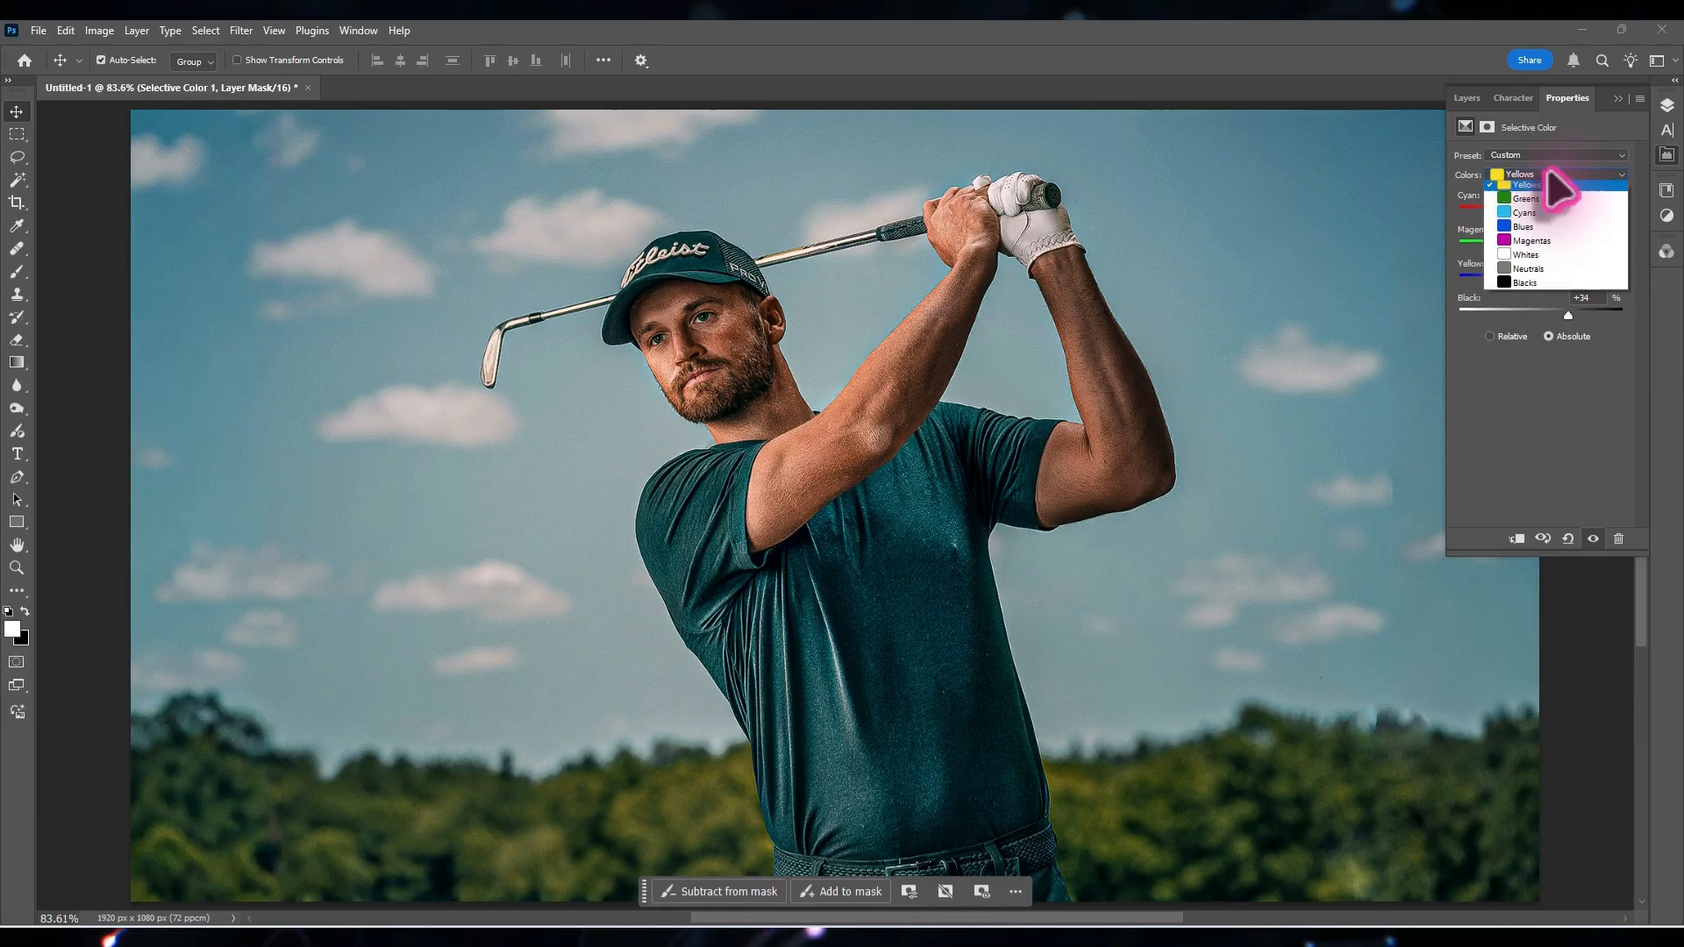
{"action": "left_click", "coordinate": [1534, 230]}
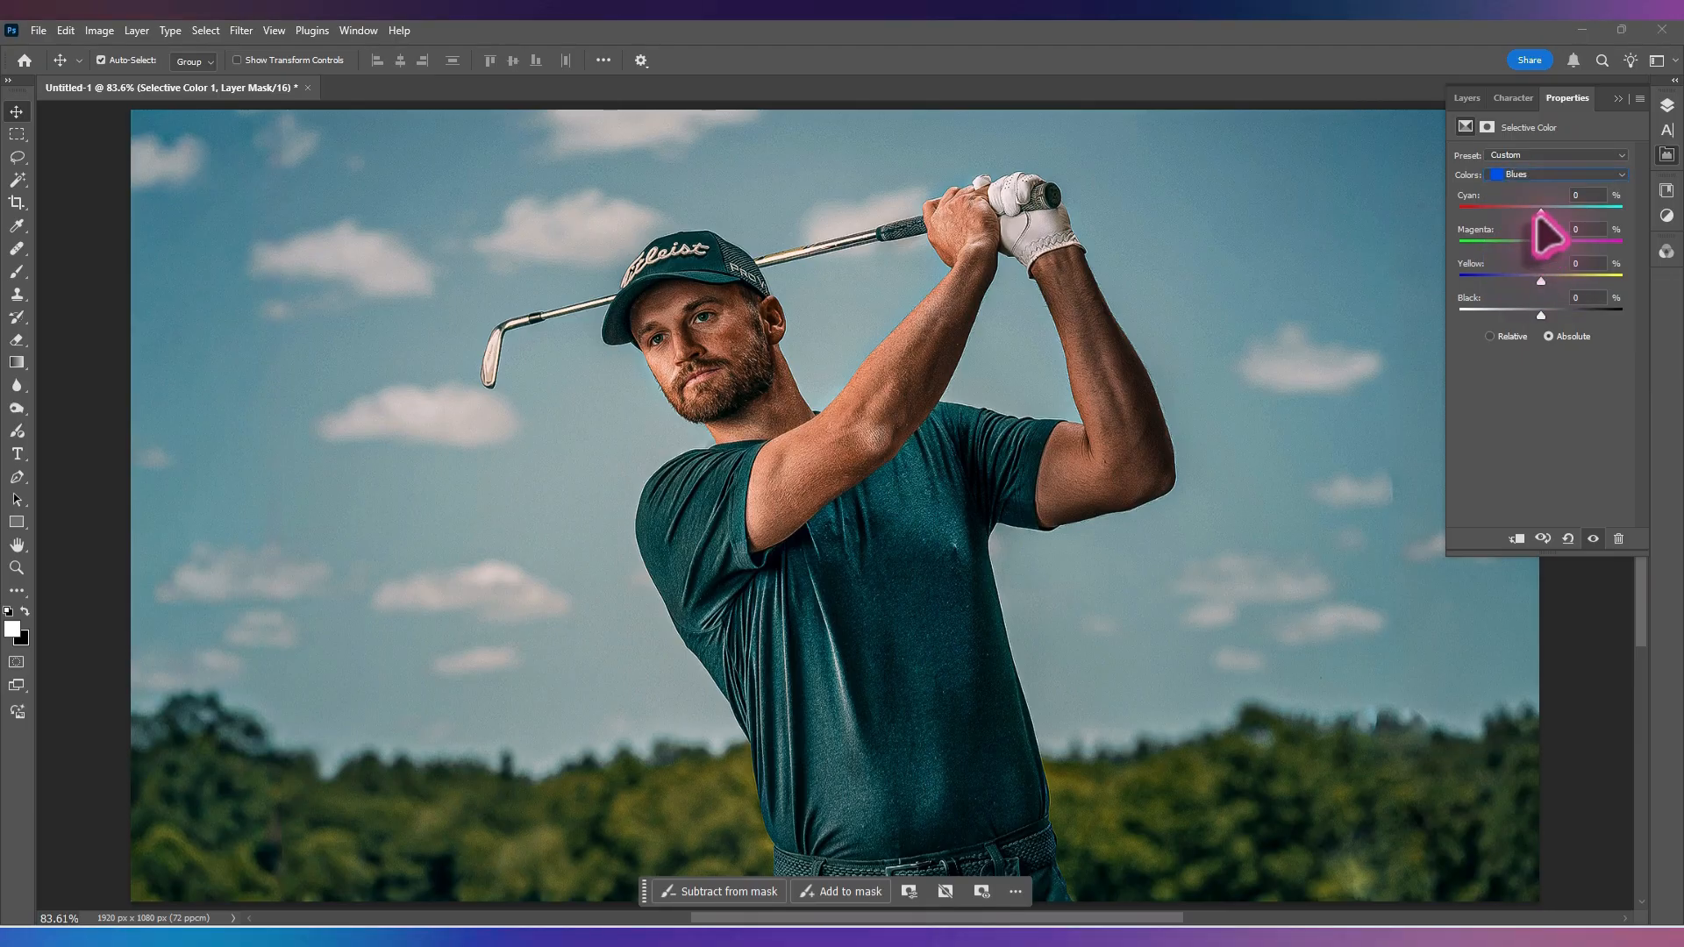
{"action": "left_click_drag", "start_coordinate": [1537, 210], "coordinate": [1515, 213]}
{"action": "left_click_drag", "start_coordinate": [1542, 277], "coordinate": [1539, 314]}
{"action": "left_click_drag", "start_coordinate": [1515, 212], "coordinate": [1541, 213]}
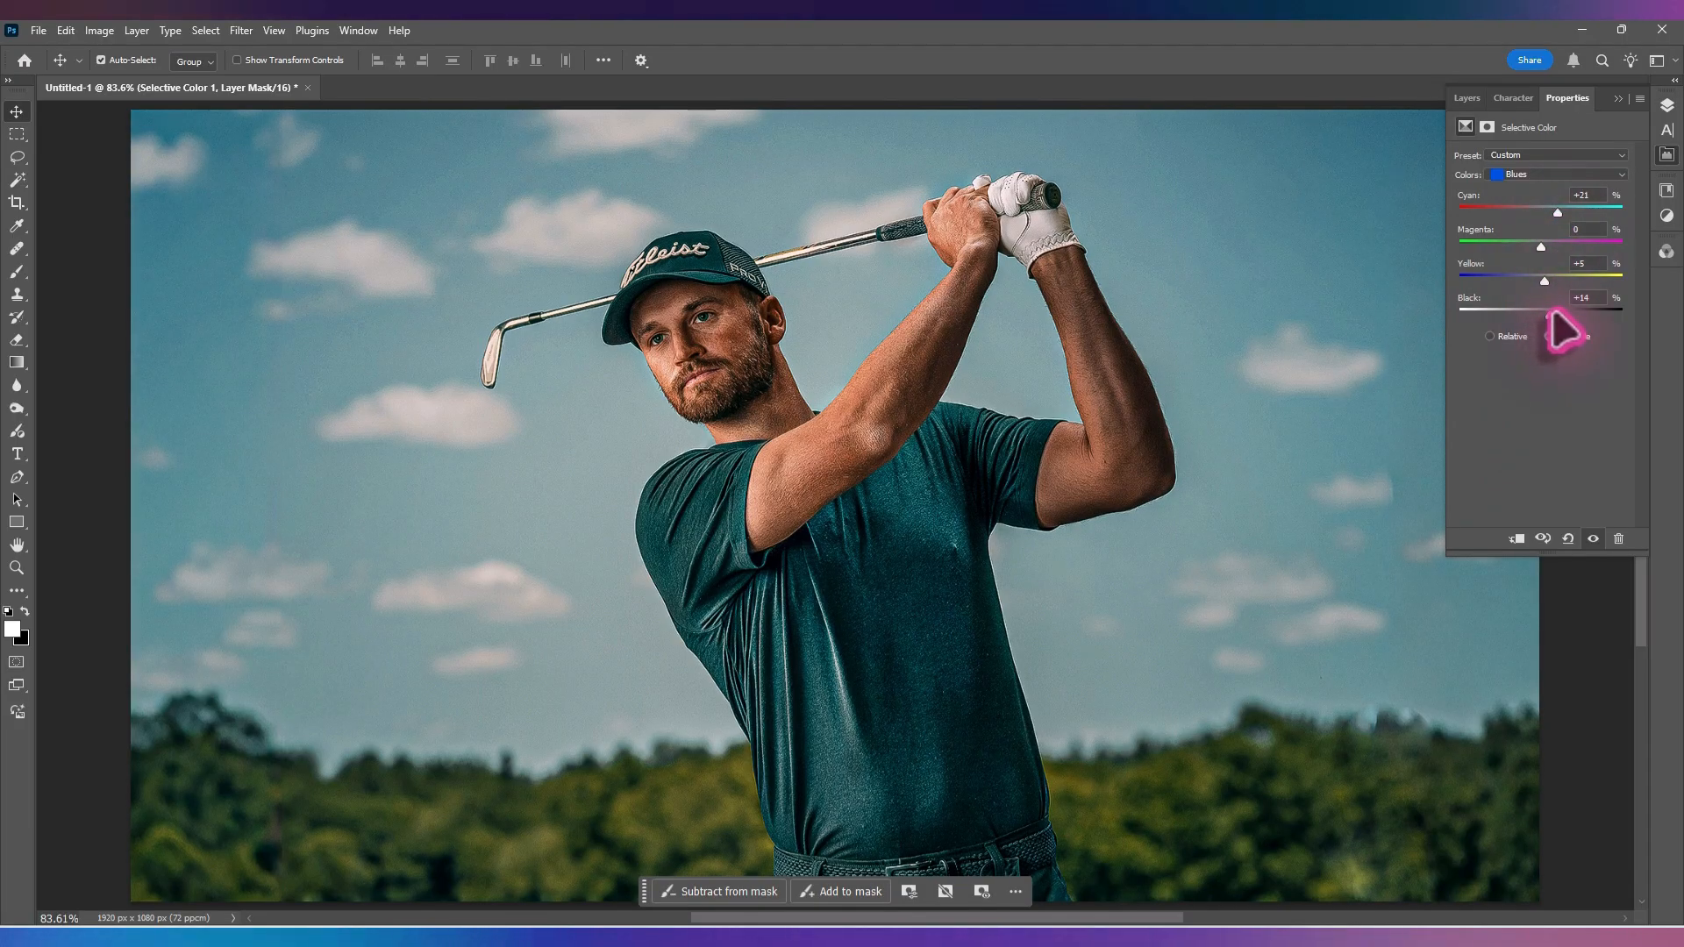
For the Greens in Selective Color, set Cyan to +24 and Black to +17
{"action": "left_click", "coordinate": [1544, 175]}
{"action": "left_click", "coordinate": [1533, 216]}
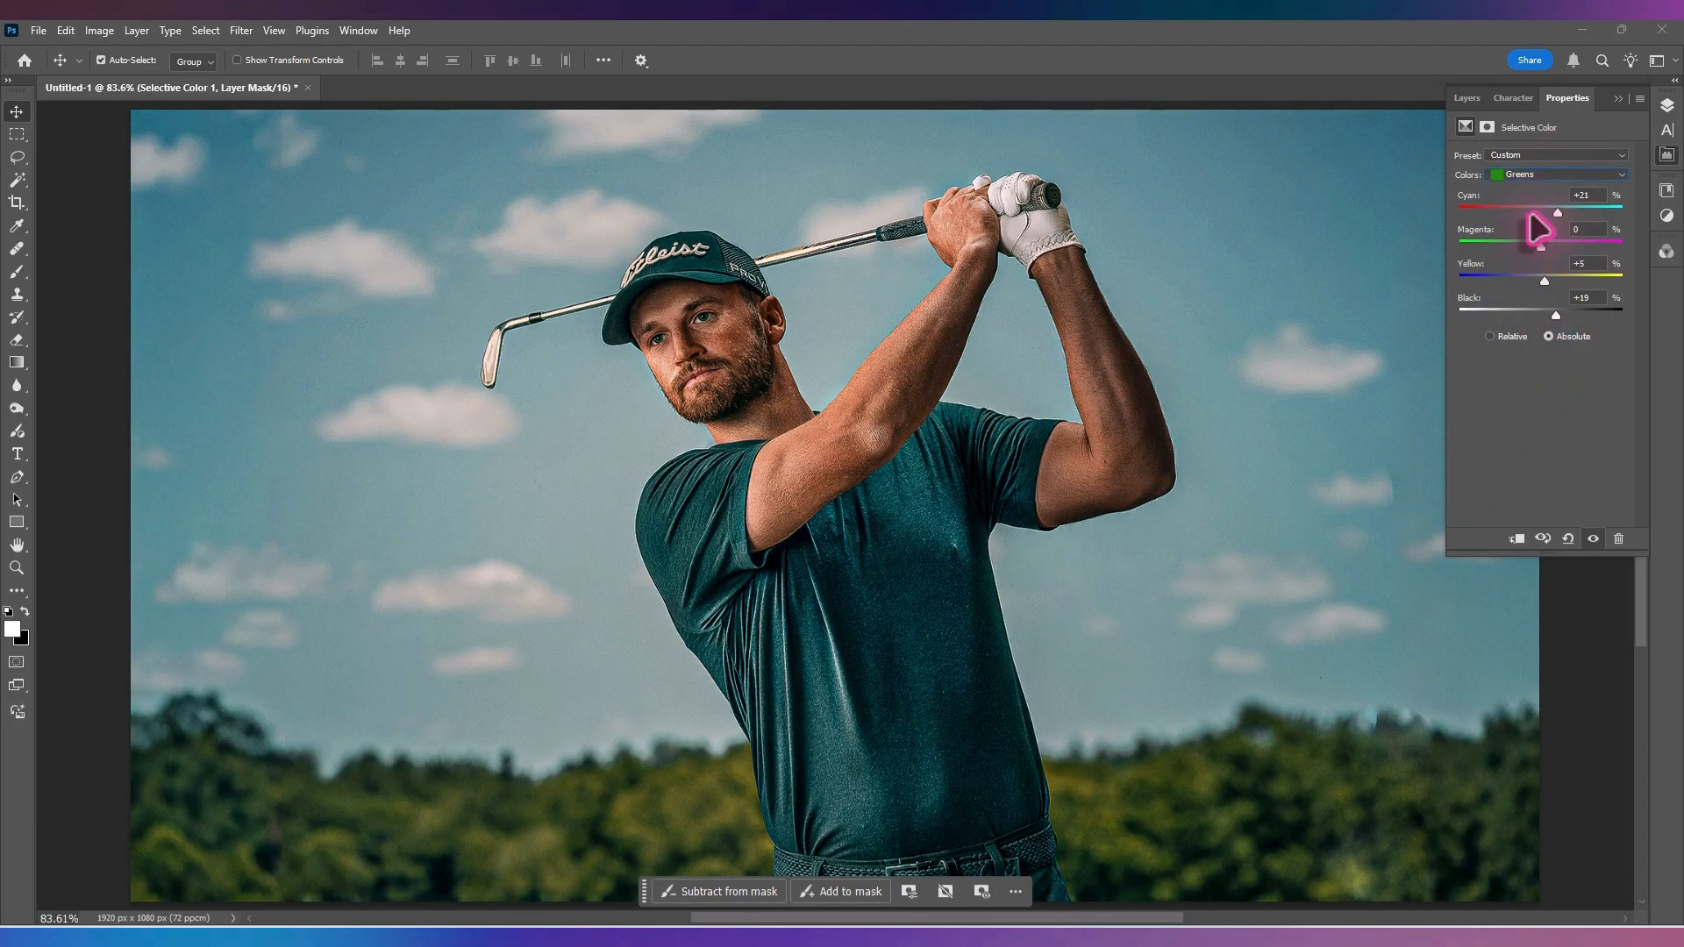
{"action": "left_click_drag", "start_coordinate": [1541, 208], "coordinate": [1561, 208]}
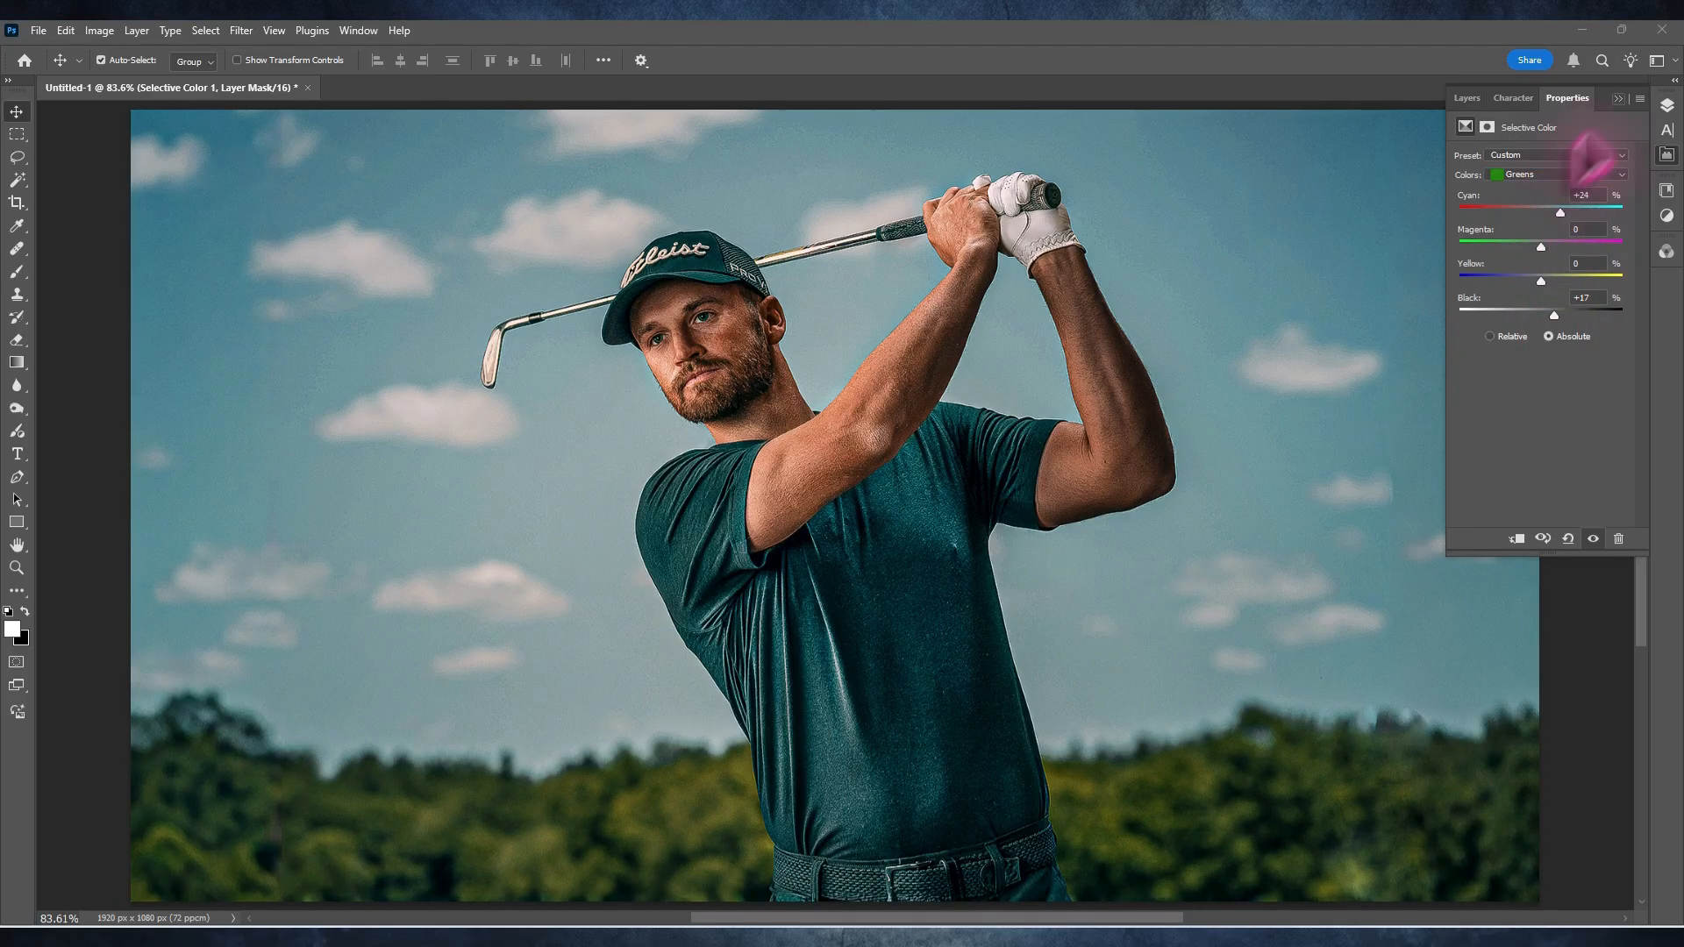
Toggle the Selective Color layer's visibility repeatedly to compare the image before and after the colour change
{"action": "left_click", "coordinate": [1619, 100]}
{"action": "left_click", "coordinate": [1665, 105]}
{"action": "left_click", "coordinate": [1454, 204]}
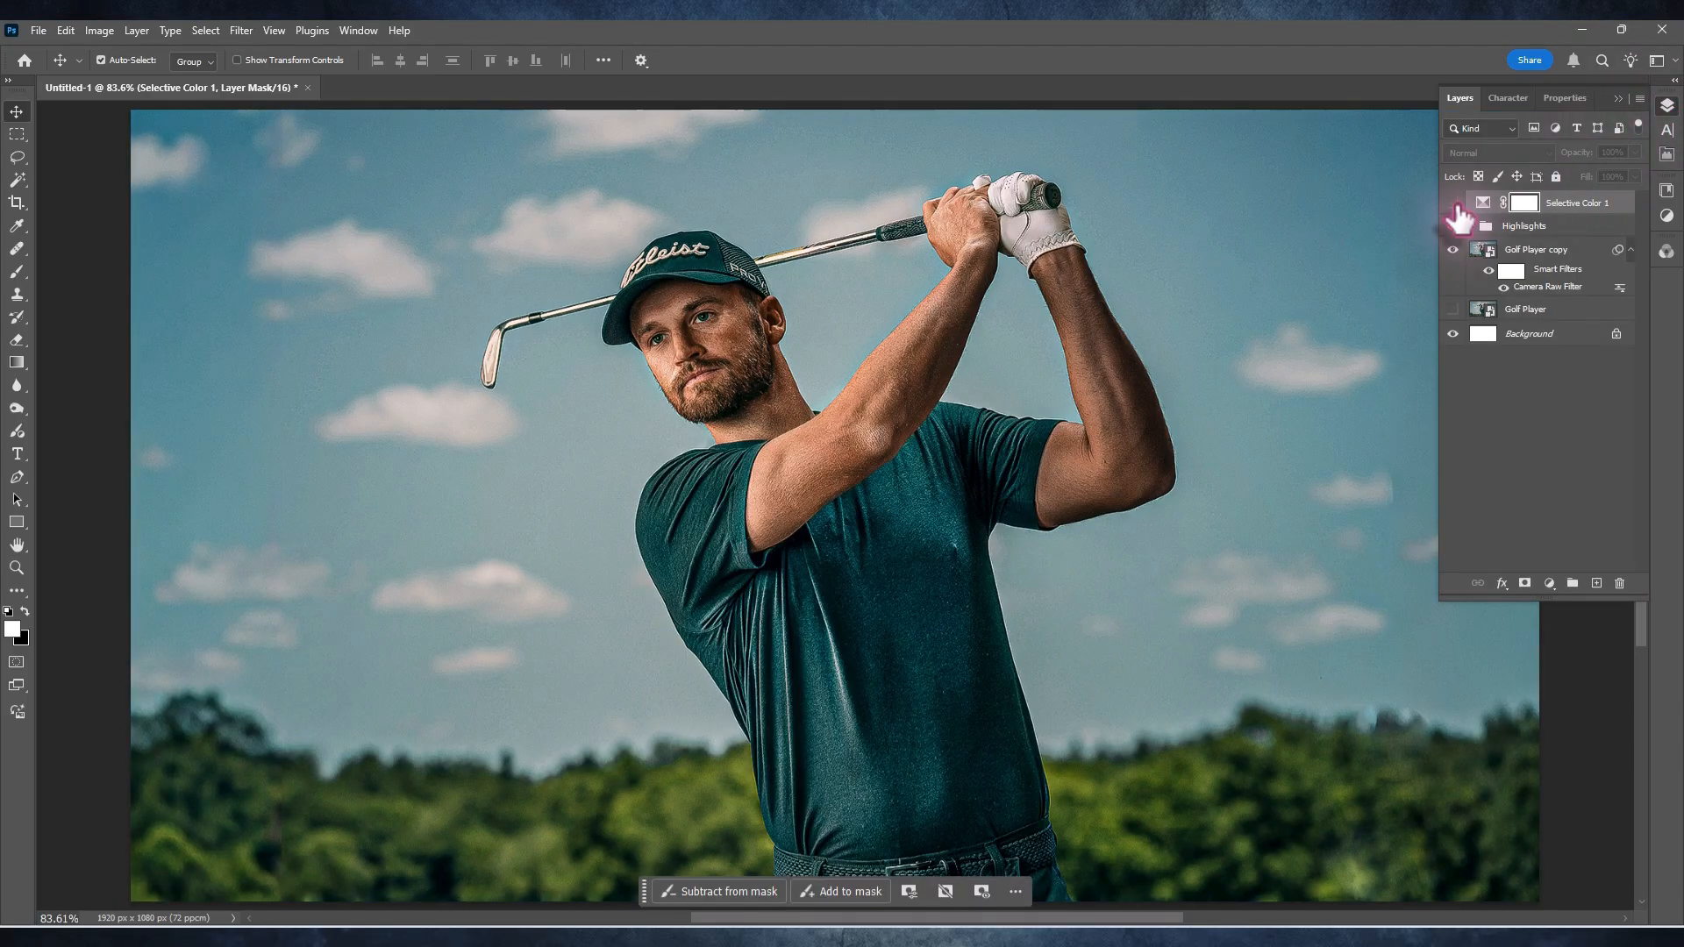
{"action": "left_click", "coordinate": [1454, 205]}
{"action": "left_click", "coordinate": [1454, 205]}
{"action": "left_click", "coordinate": [1454, 204]}
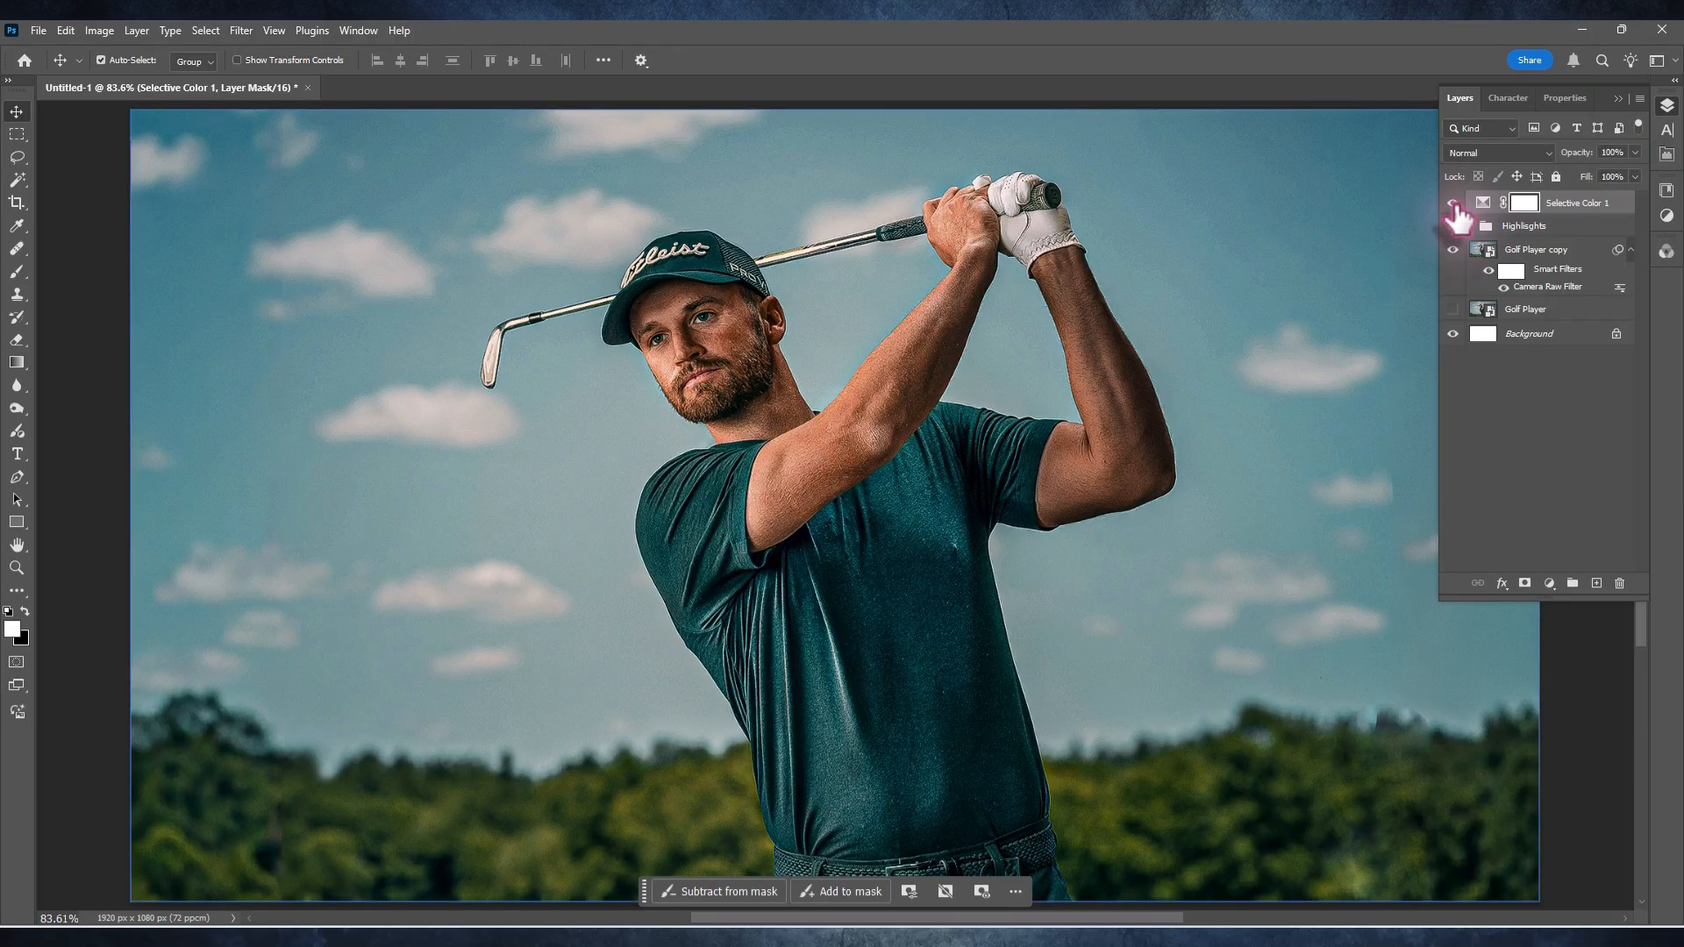
Put the Selective Color layer in its own group named Selective Color and collapse the group
{"action": "left_click", "coordinate": [1569, 209]}
{"action": "key", "text": "ctrl+g"}
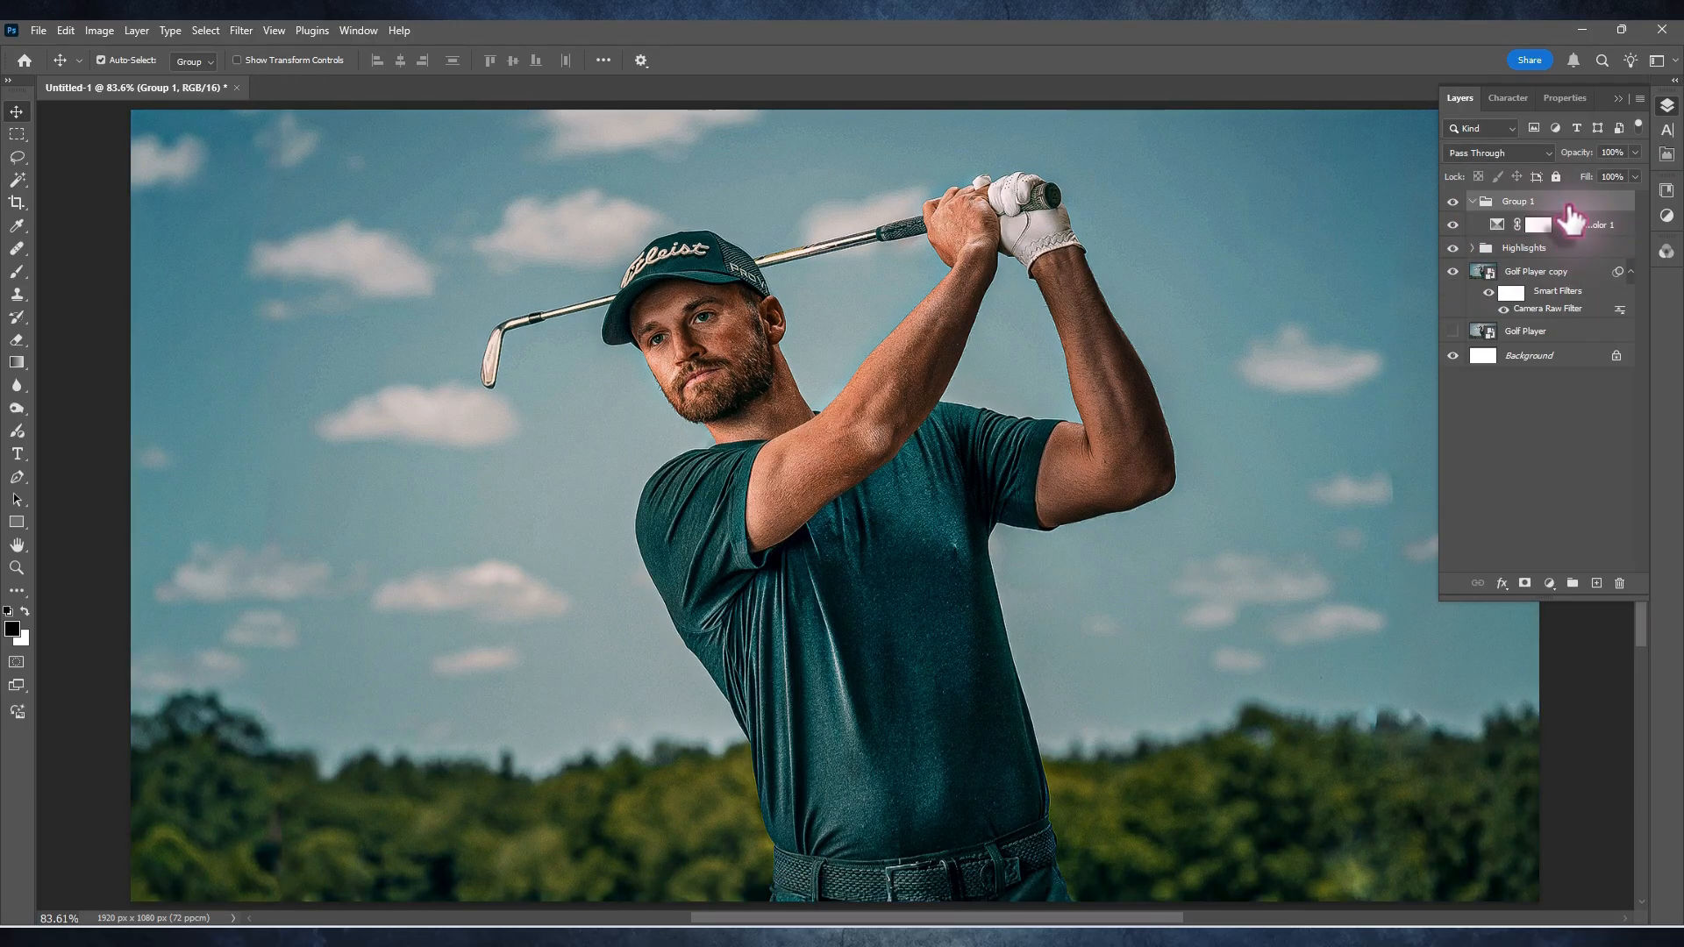
{"action": "left_click", "coordinate": [1524, 202]}
{"action": "type", "text": "Sele"}
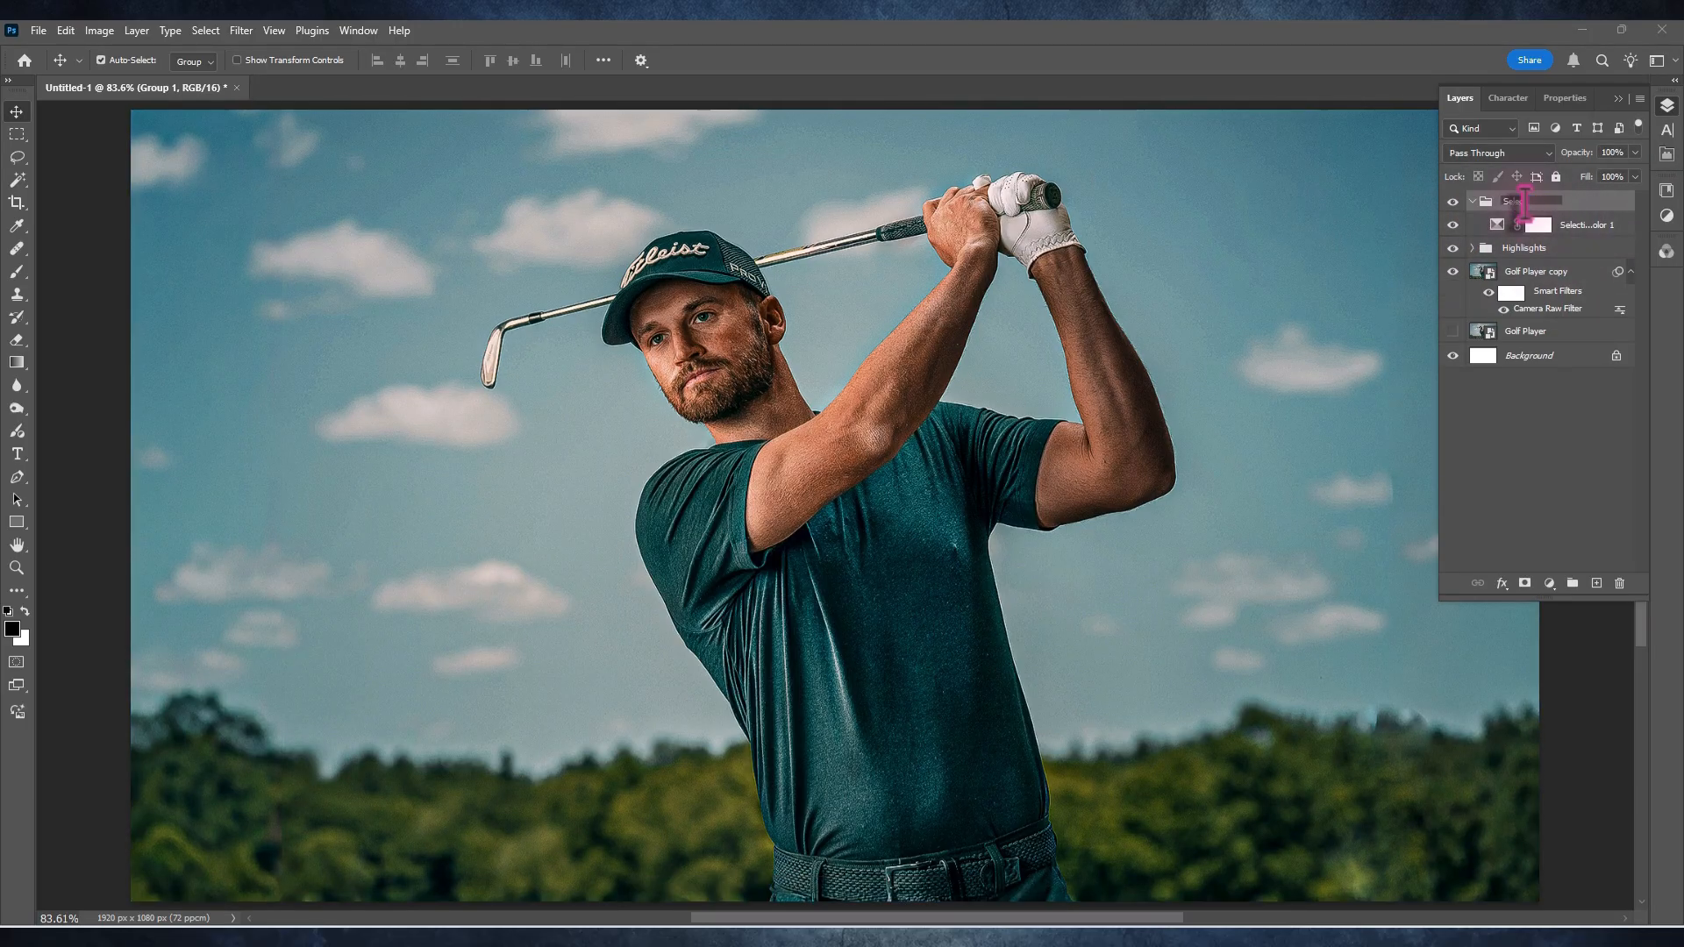
{"action": "type", "text": "ctive Color"}
{"action": "left_click", "coordinate": [1473, 201]}
Group the Golf Player copy with its smart filter and name the group Cameraraw Filter
{"action": "left_click", "coordinate": [1521, 250]}
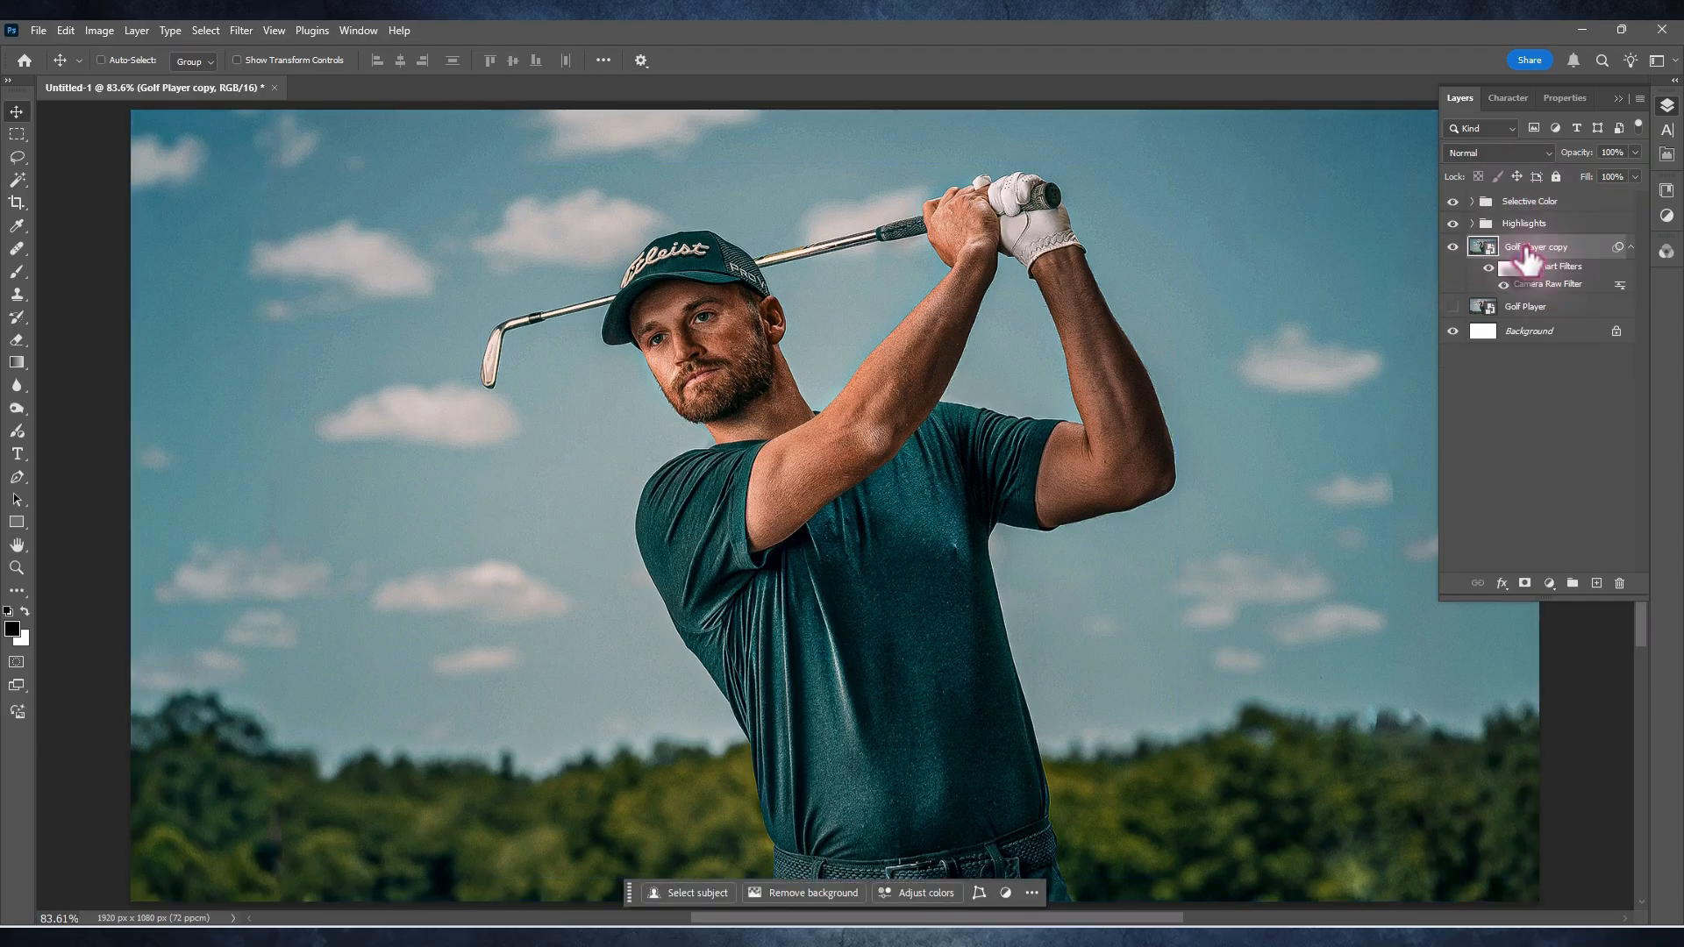
{"action": "key", "text": "ctrl+g"}
{"action": "double_click", "coordinate": [1517, 249]}
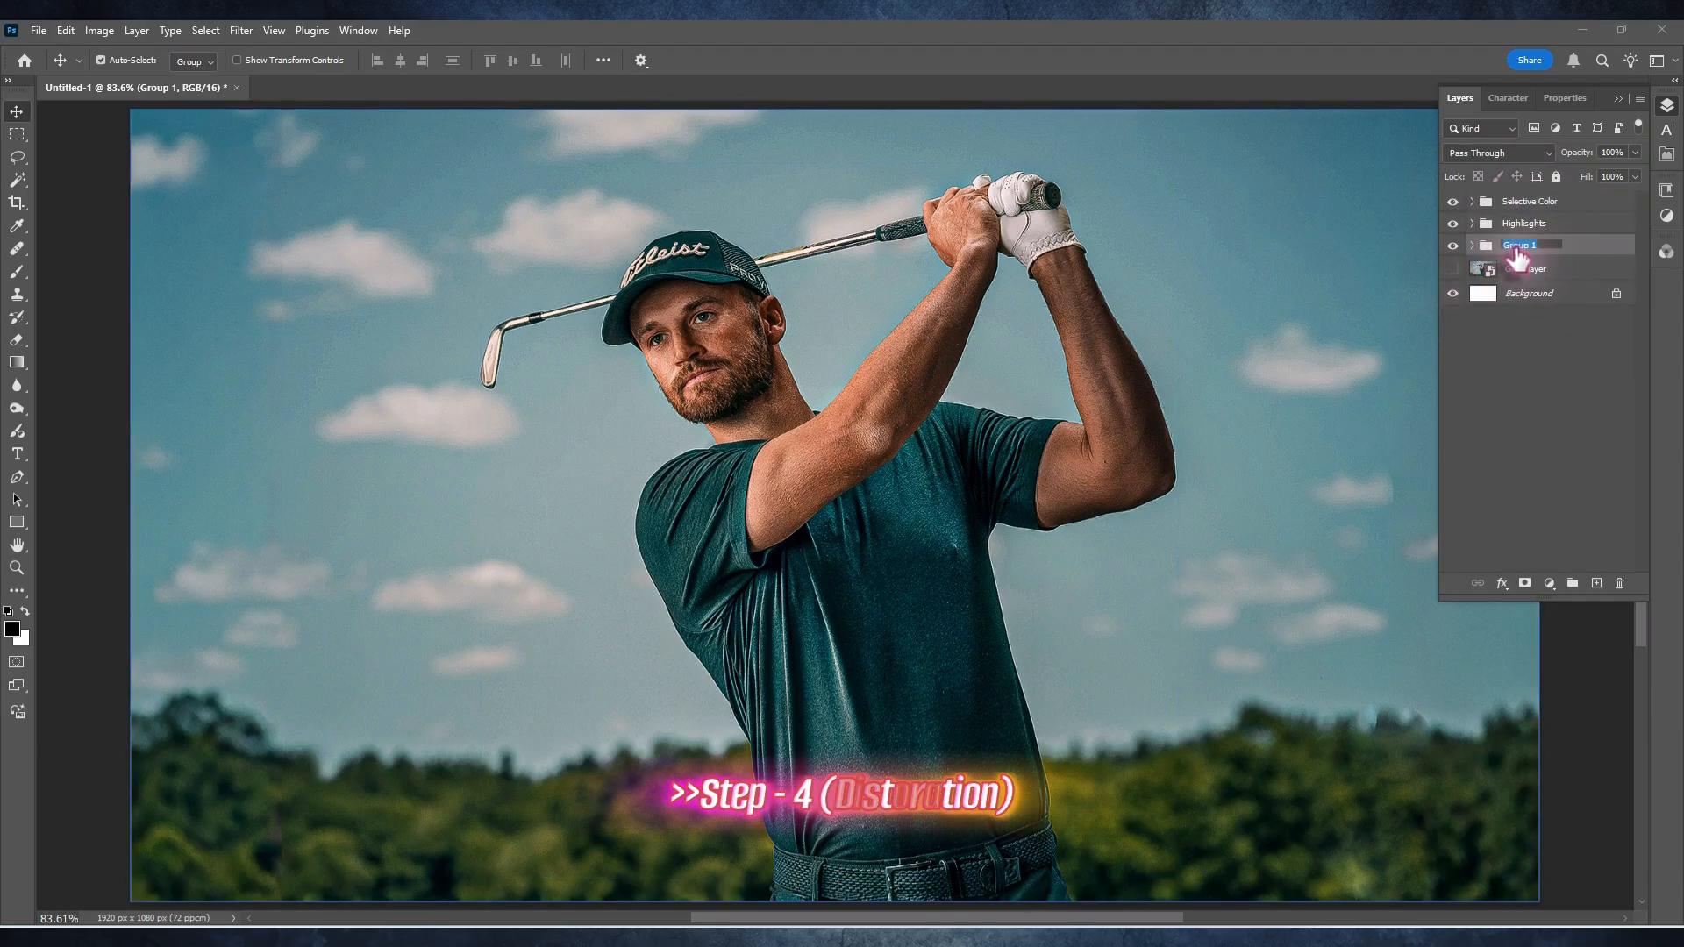
{"action": "type", "text": "Camera"}
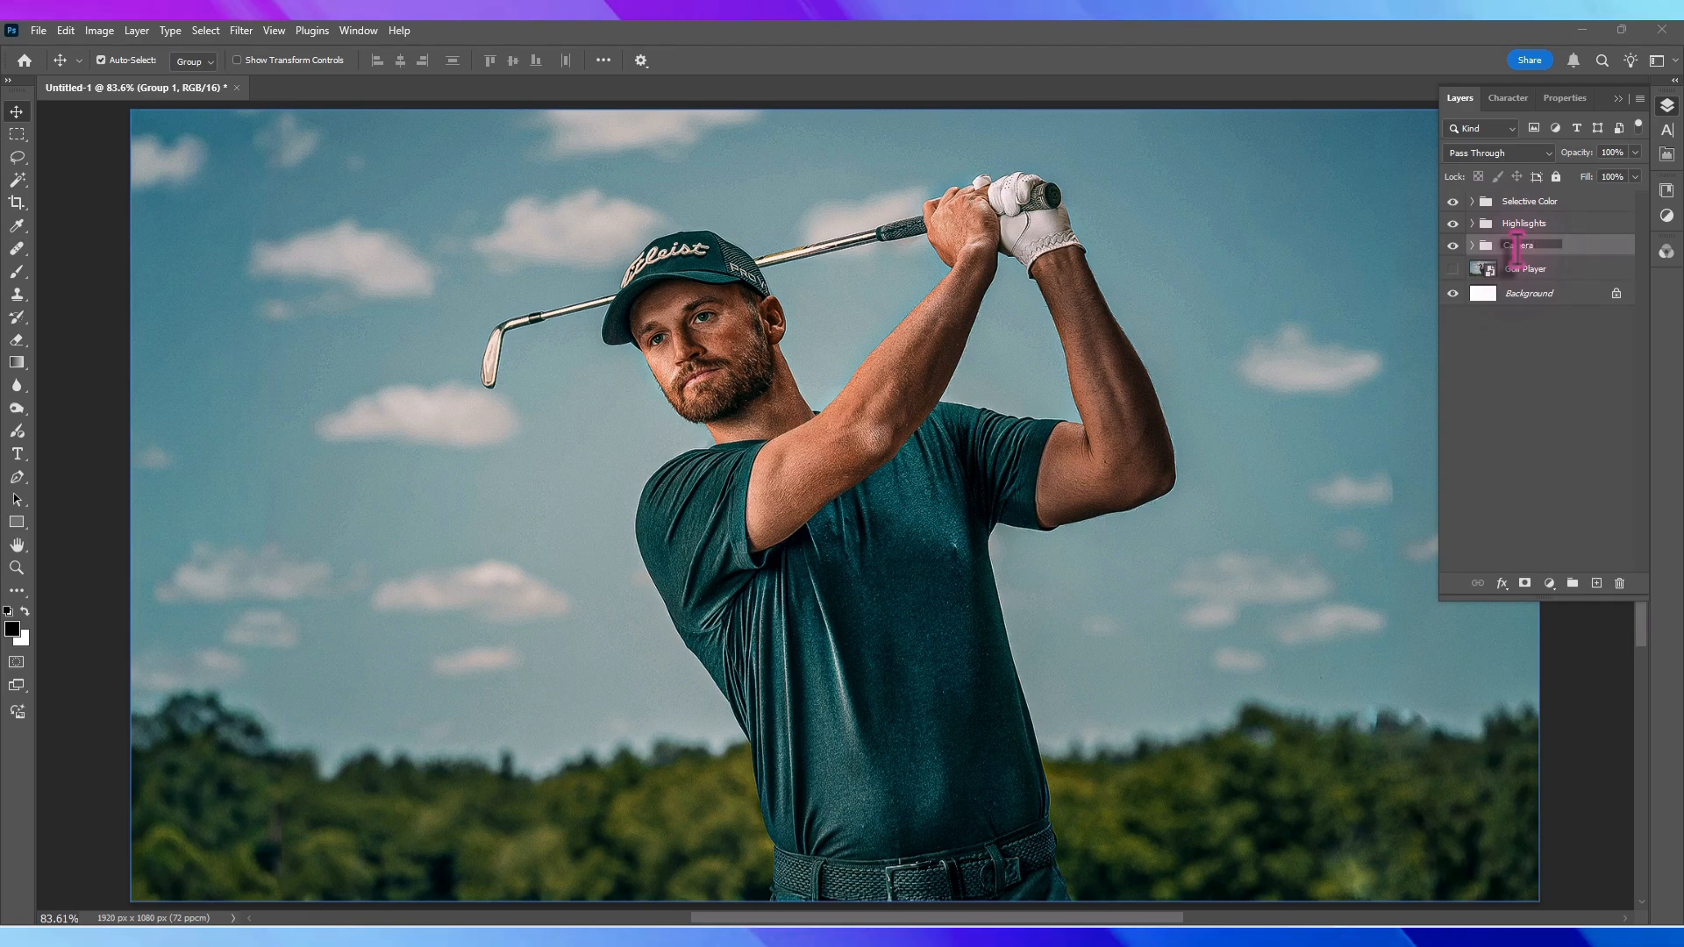
{"action": "type", "text": " raw Filter"}
{"action": "key", "text": "Return"}
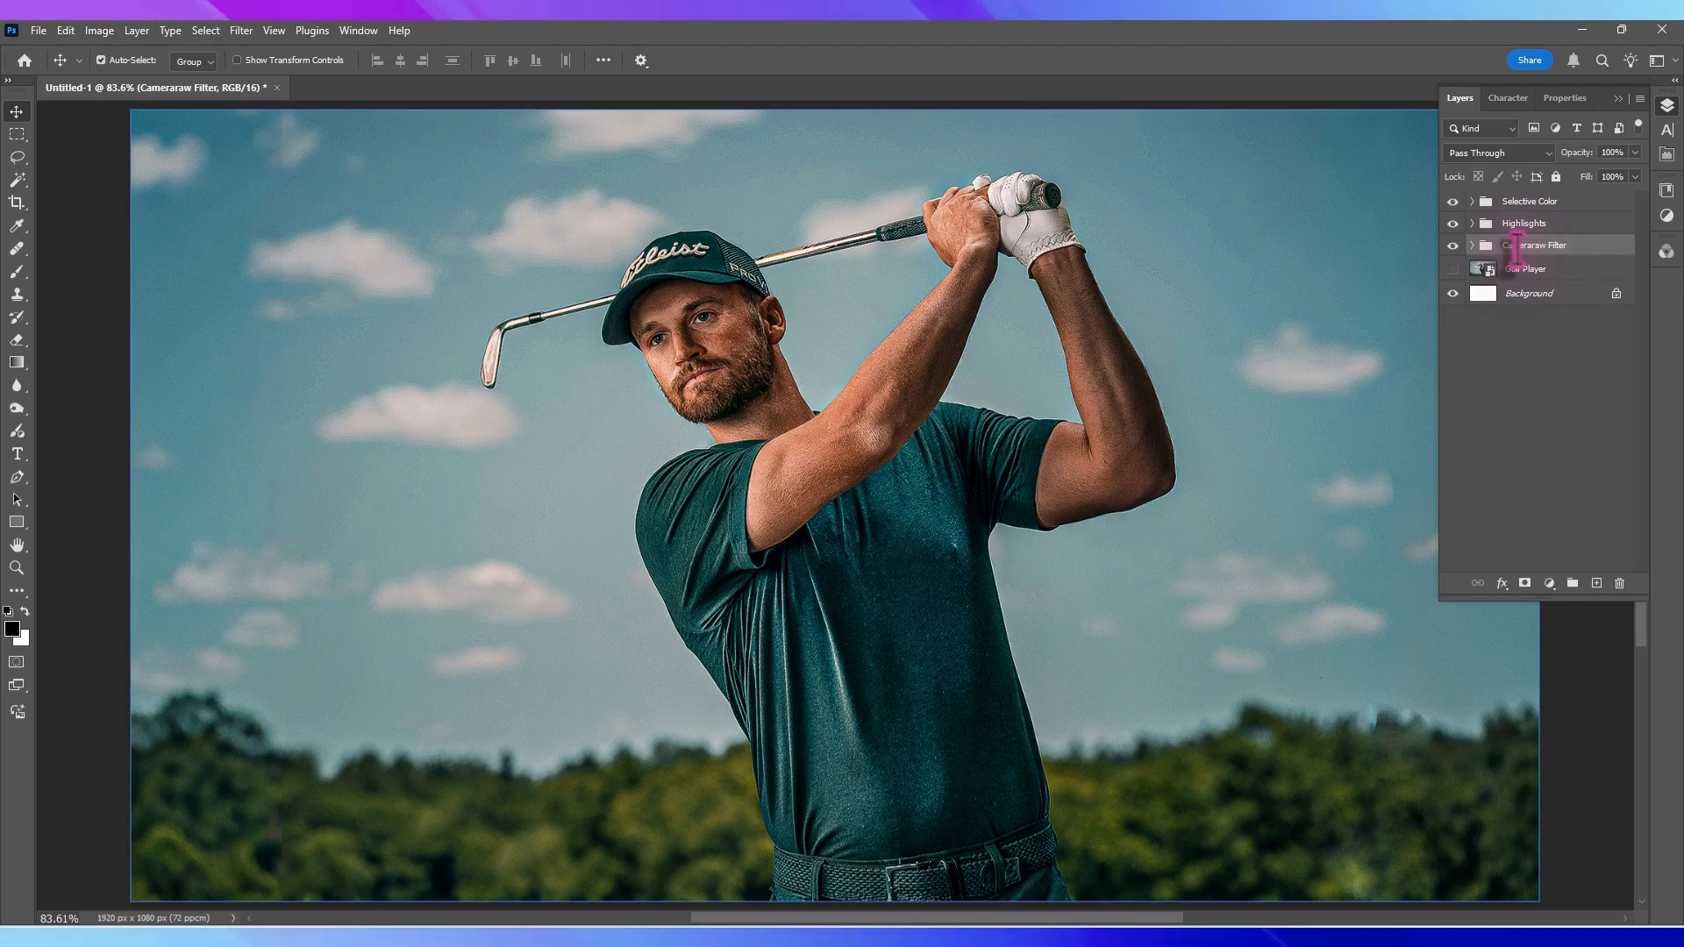
Stamp all visible layers into a new merged layer above the Selective Color group
{"action": "left_click", "coordinate": [1551, 205]}
{"action": "key", "text": "ctrl+alt+shift+e"}
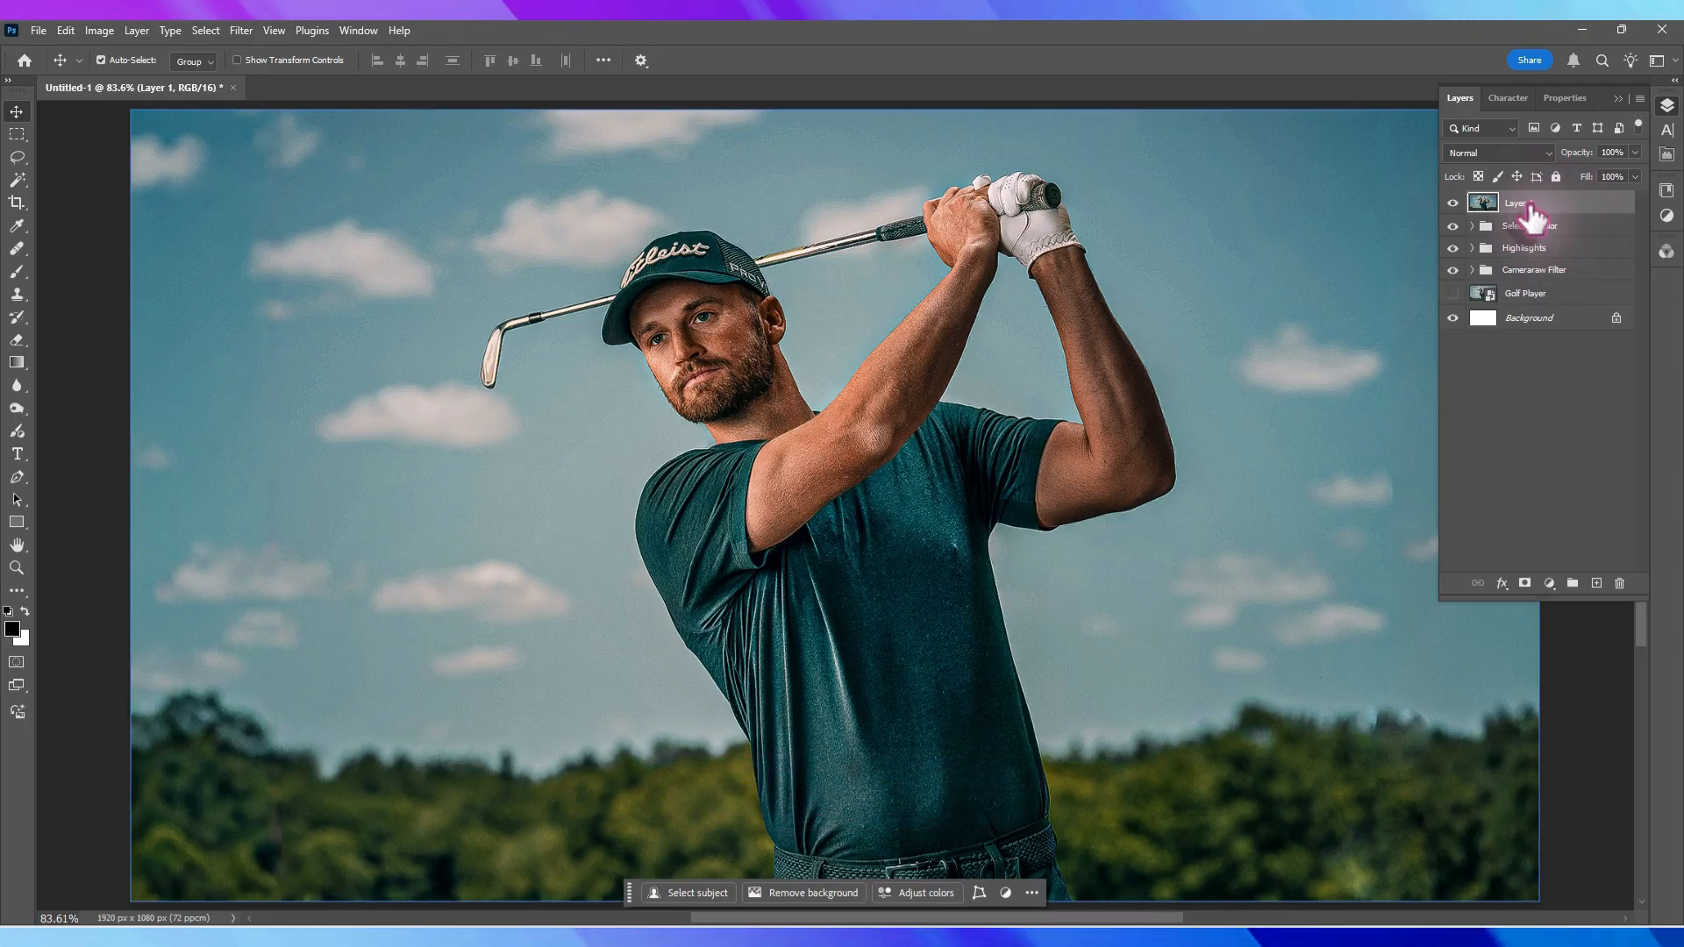
Open the merged Layer 1 in the Camera Raw Filter and set Vibrance to +11, Texture to +19 and Clarity to +36
{"action": "left_click", "coordinate": [241, 30]}
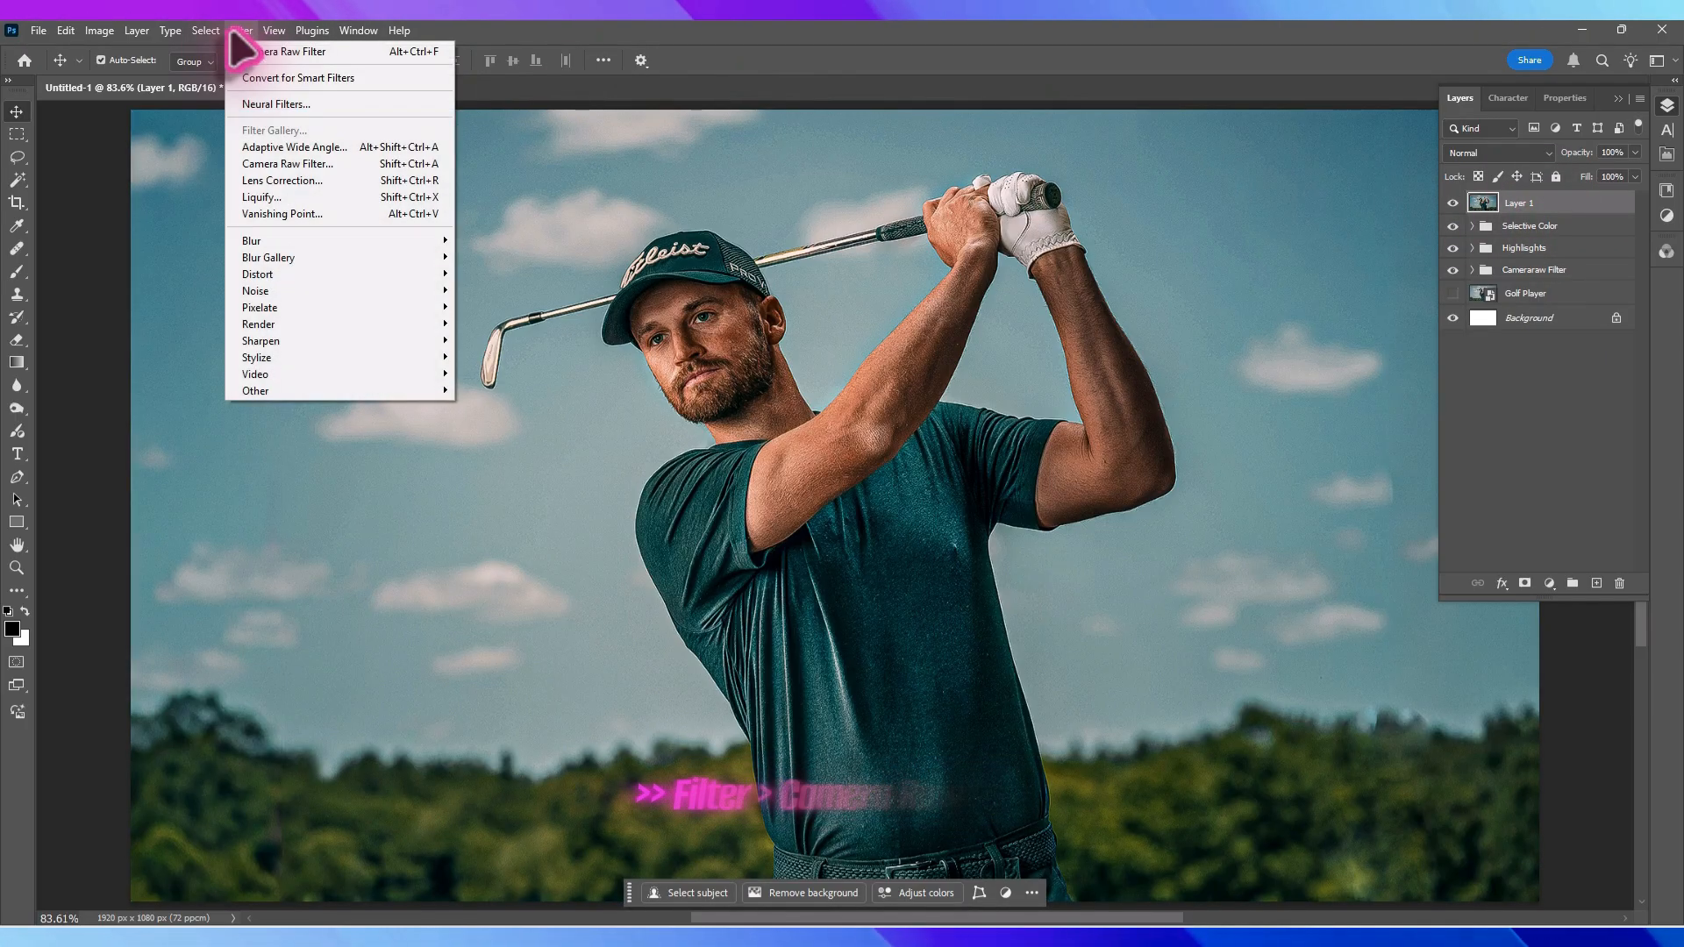
{"action": "left_click", "coordinate": [259, 163]}
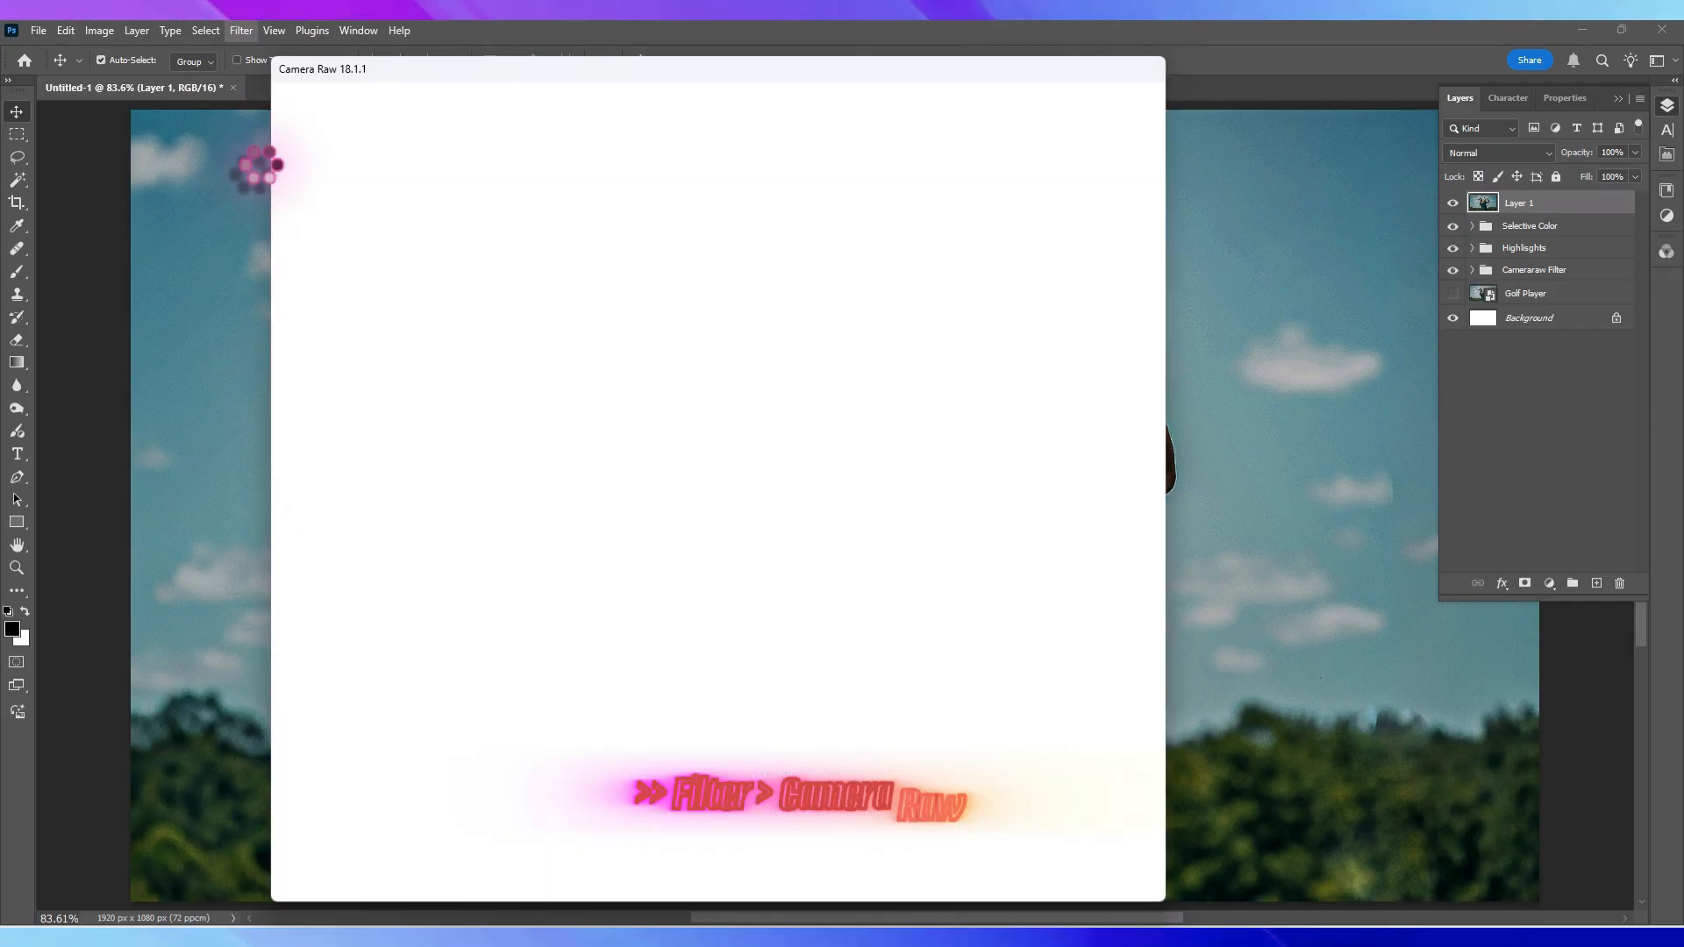
{"action": "scroll", "coordinate": [1166, 355], "scroll_direction": "down", "scroll_amount": 5}
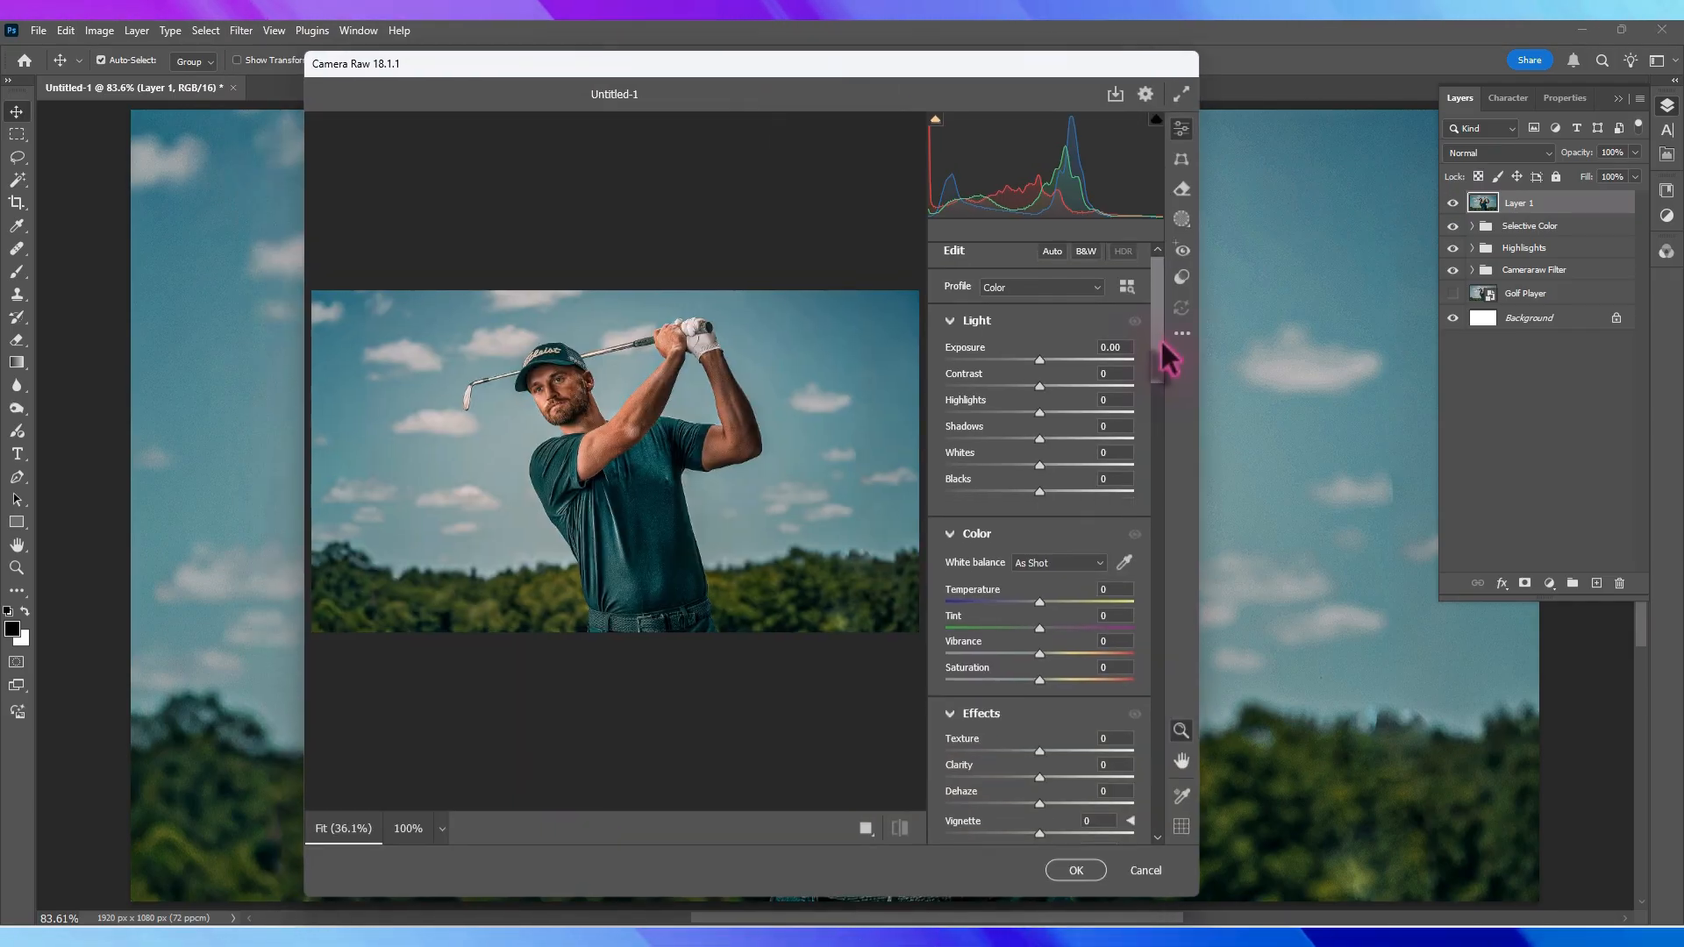
{"action": "left_click_drag", "start_coordinate": [1039, 522], "coordinate": [1042, 521]}
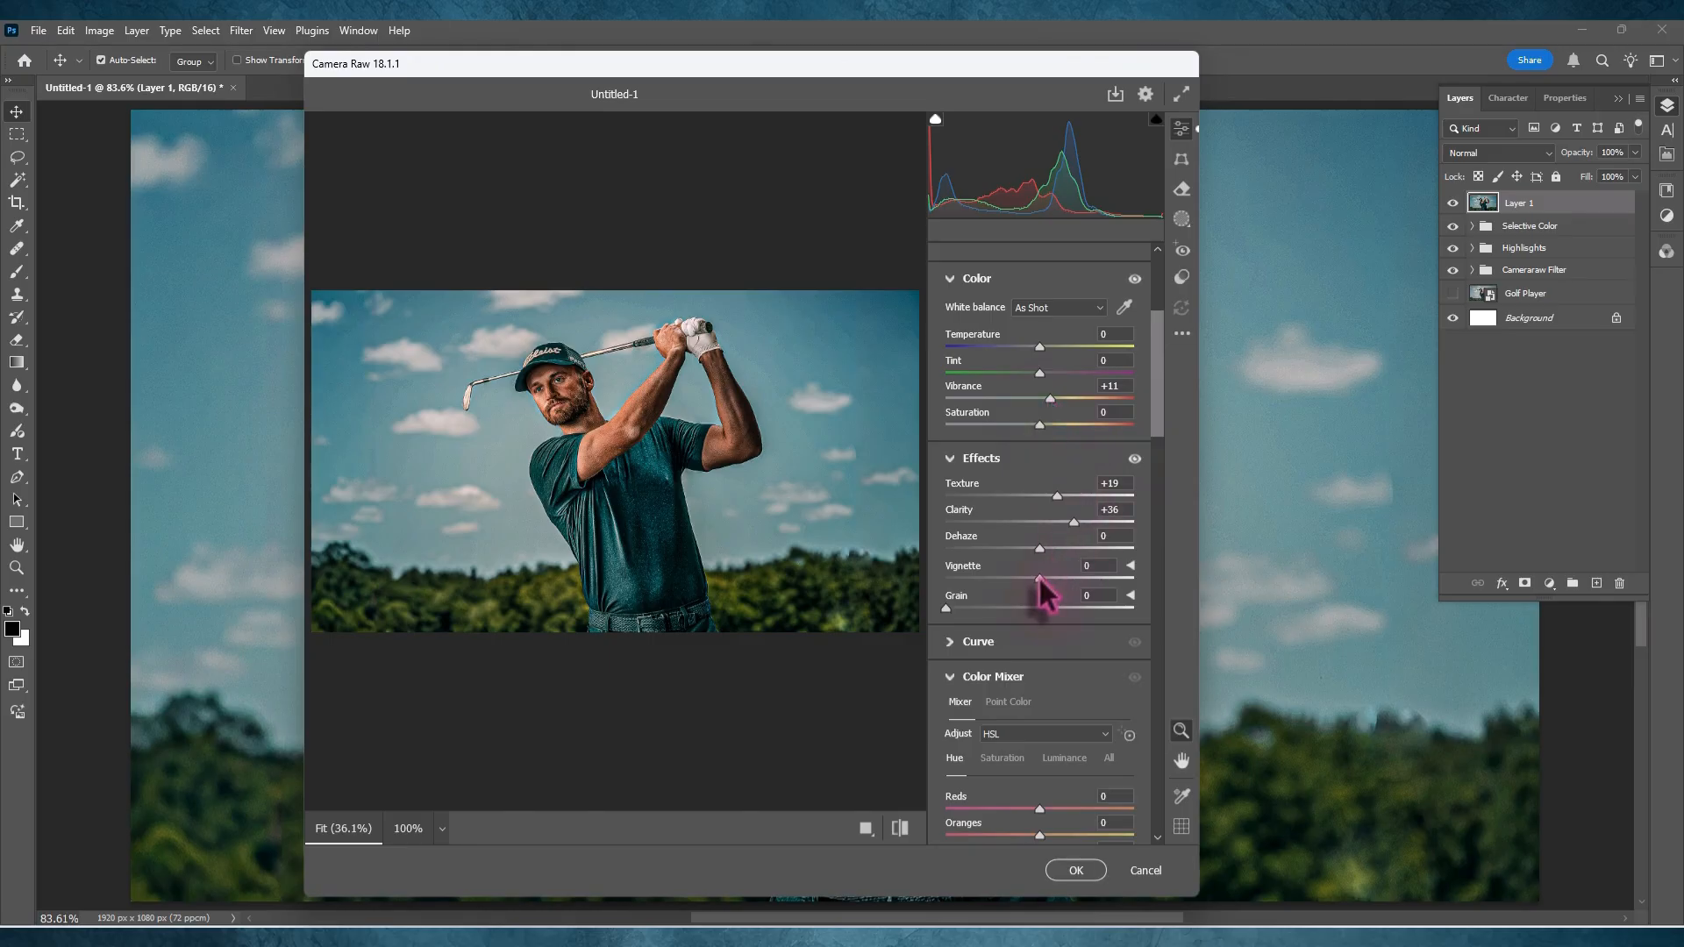
Set the Effects Vignette to -16 and Grain to 21
{"action": "left_click_drag", "start_coordinate": [1037, 583], "coordinate": [1028, 582]}
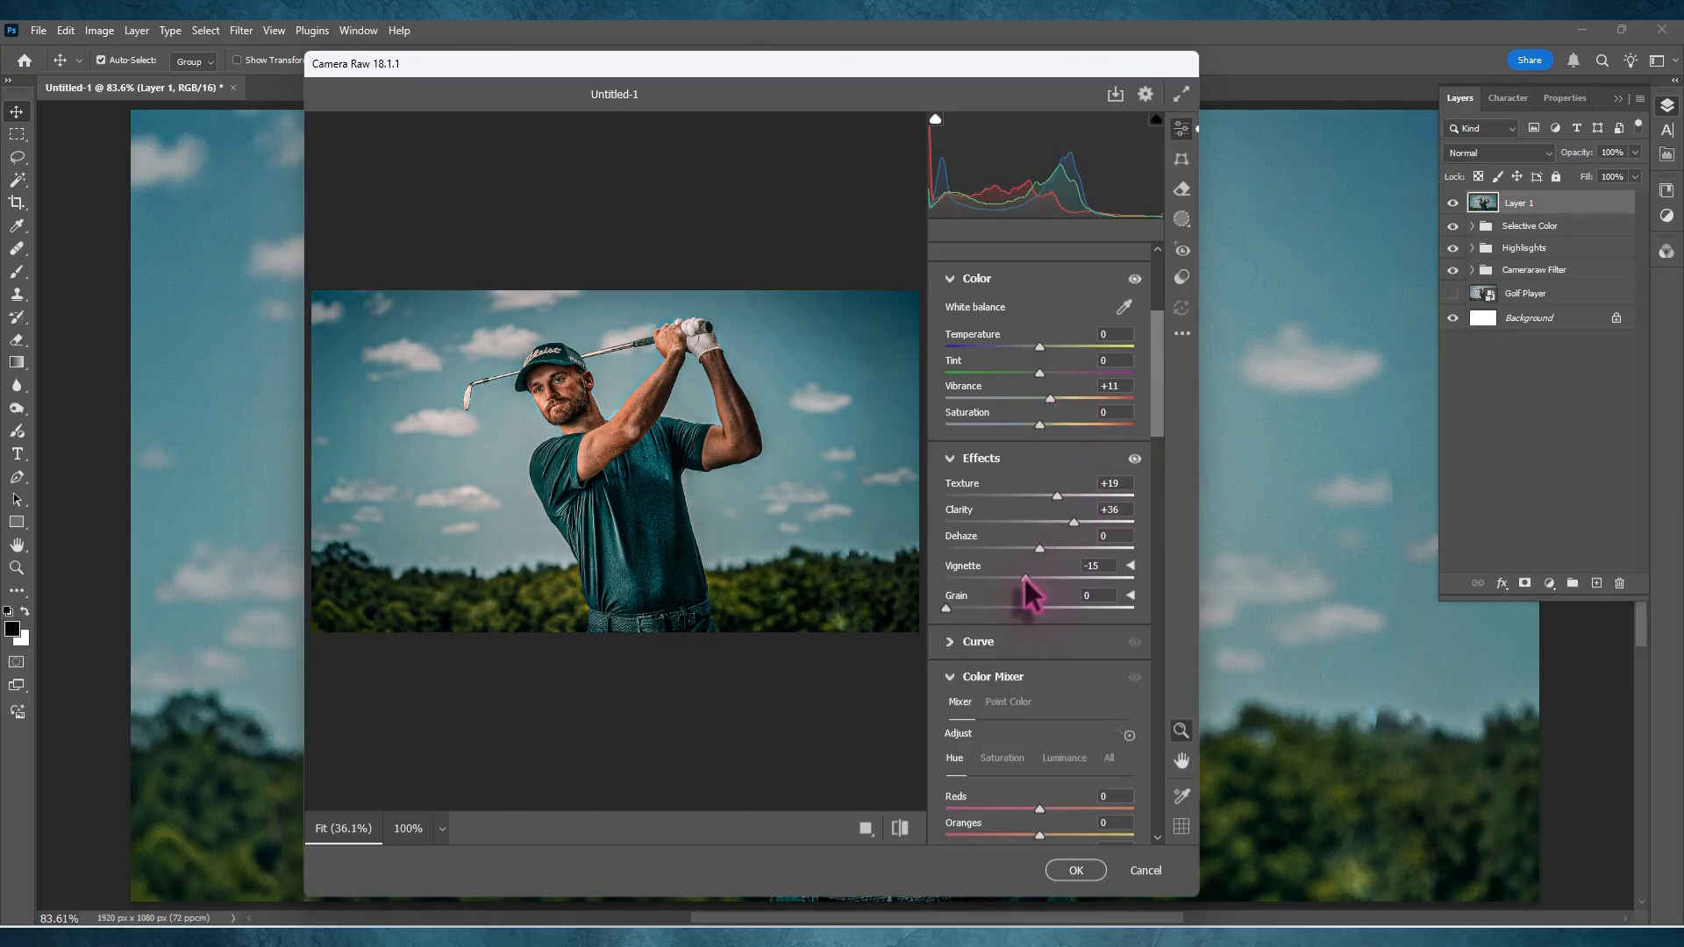
{"action": "scroll", "coordinate": [1158, 443], "scroll_direction": "down", "scroll_amount": 2}
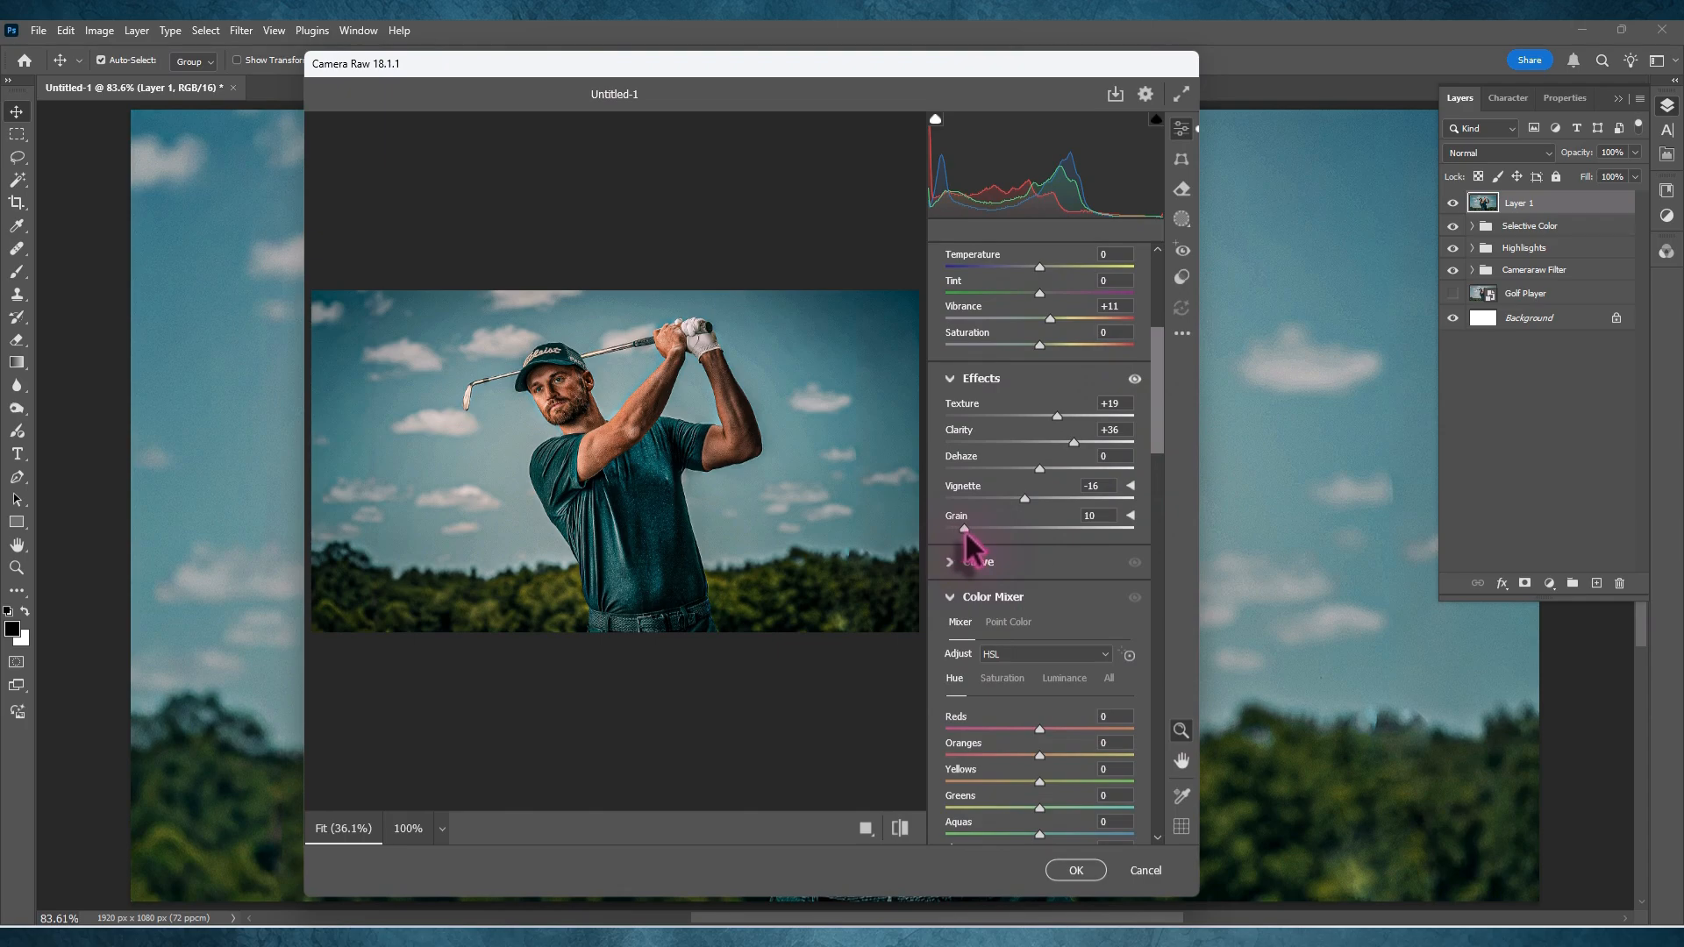
{"action": "left_click_drag", "start_coordinate": [978, 530], "coordinate": [982, 530]}
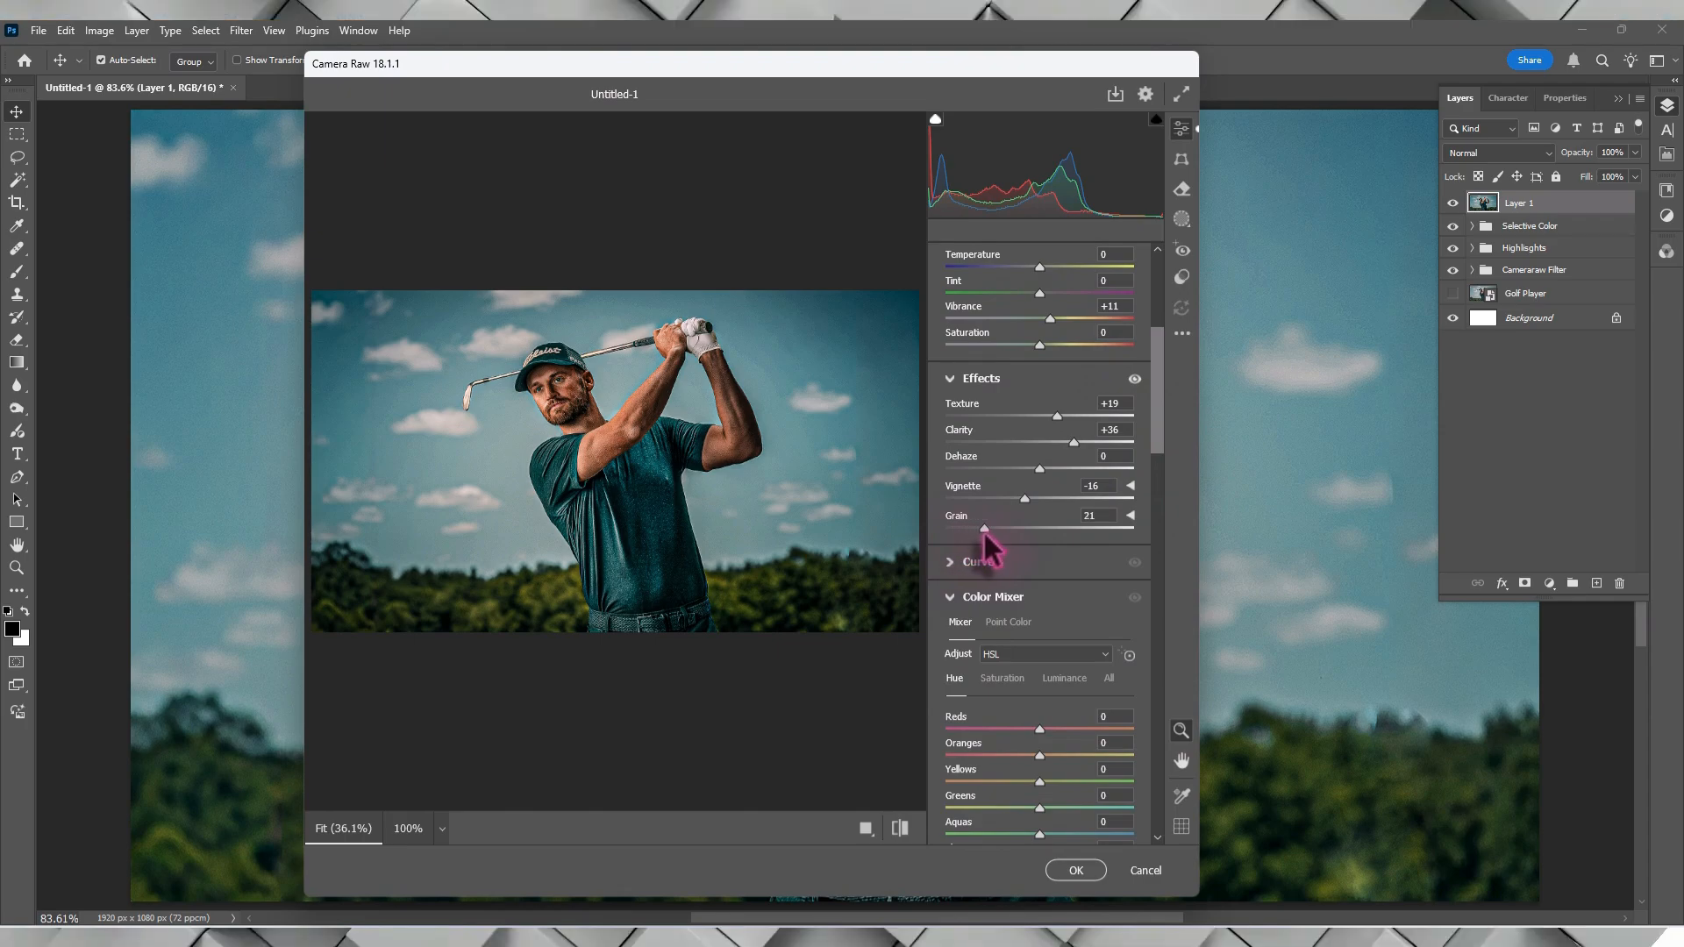
Set the Optics Distortion to +11 and Optics Vignette to +16, and apply the Camera Raw filter
{"action": "left_click_drag", "start_coordinate": [1158, 432], "coordinate": [1130, 618]}
{"action": "left_click_drag", "start_coordinate": [1039, 661], "coordinate": [1055, 694]}
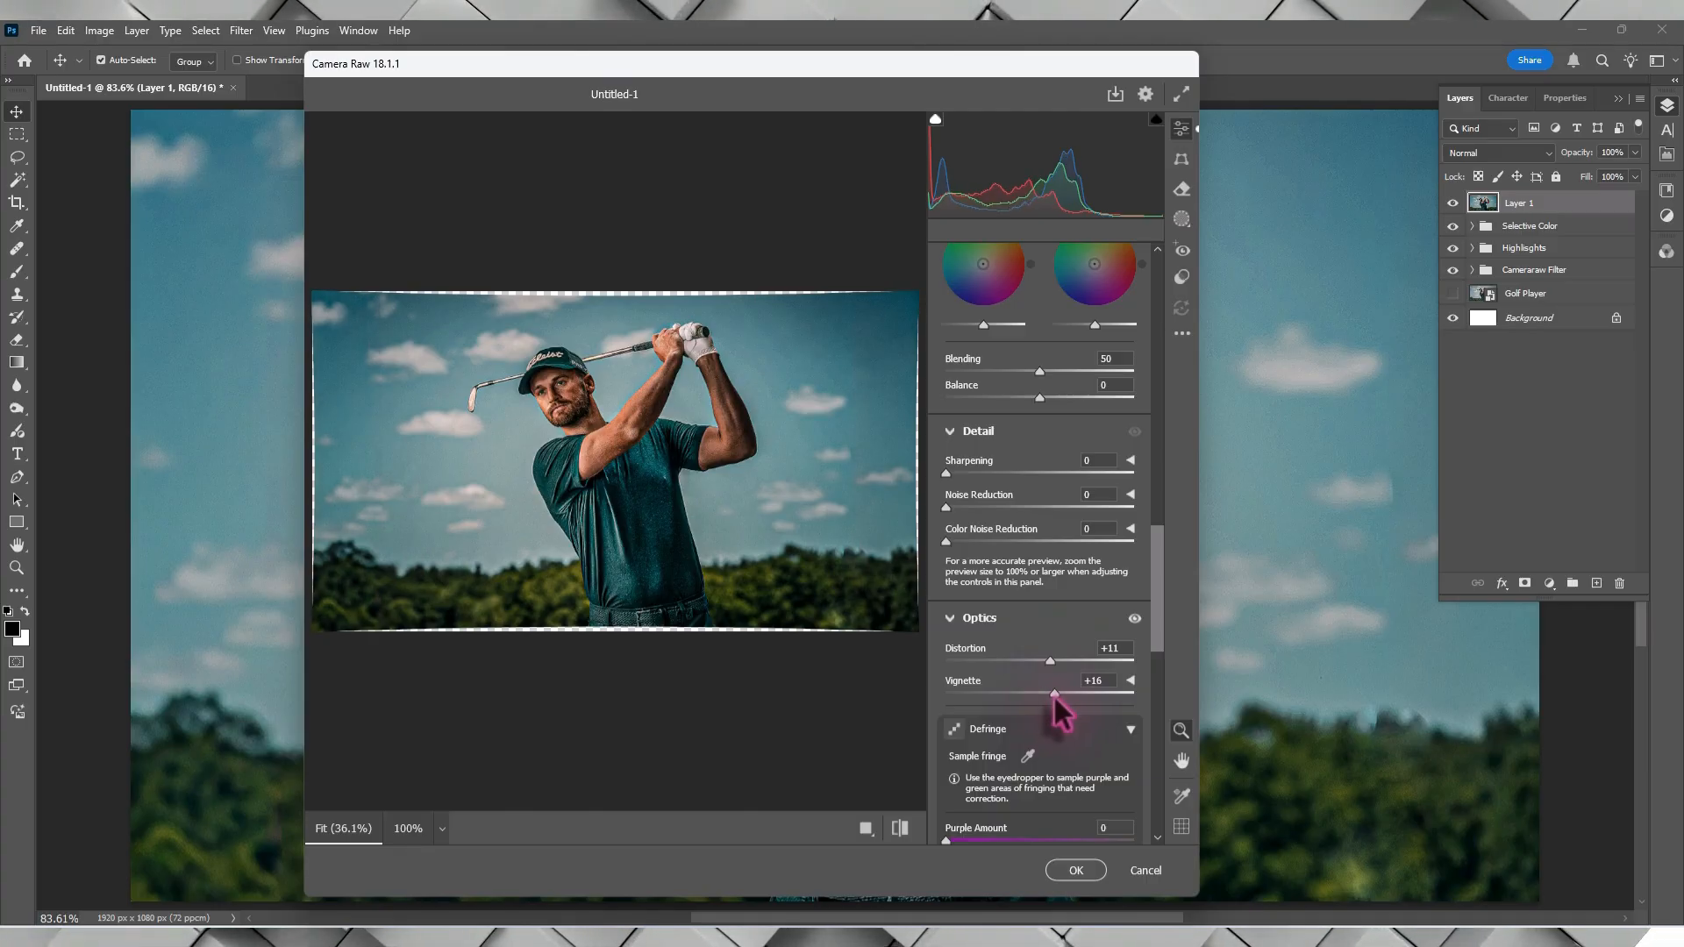
{"action": "left_click", "coordinate": [1075, 869]}
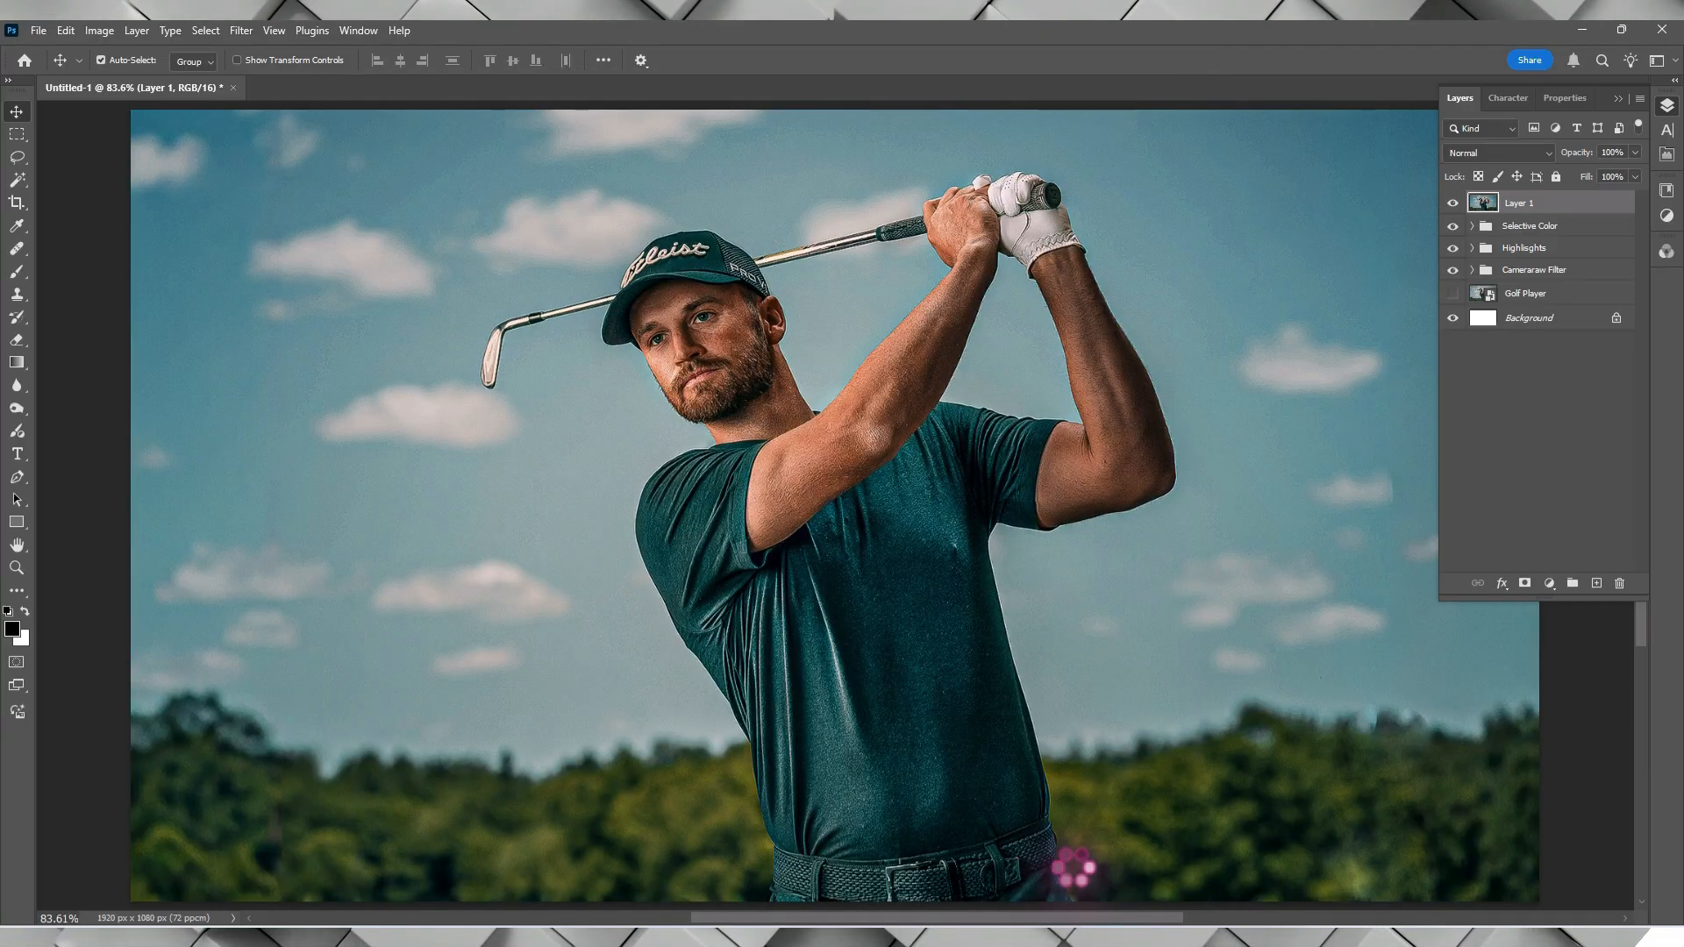
Scale Layer 1 up slightly from its center with Free Transform so its curved edges extend beyond the canvas
{"action": "scroll", "coordinate": [817, 456], "scroll_direction": "down", "scroll_amount": 2}
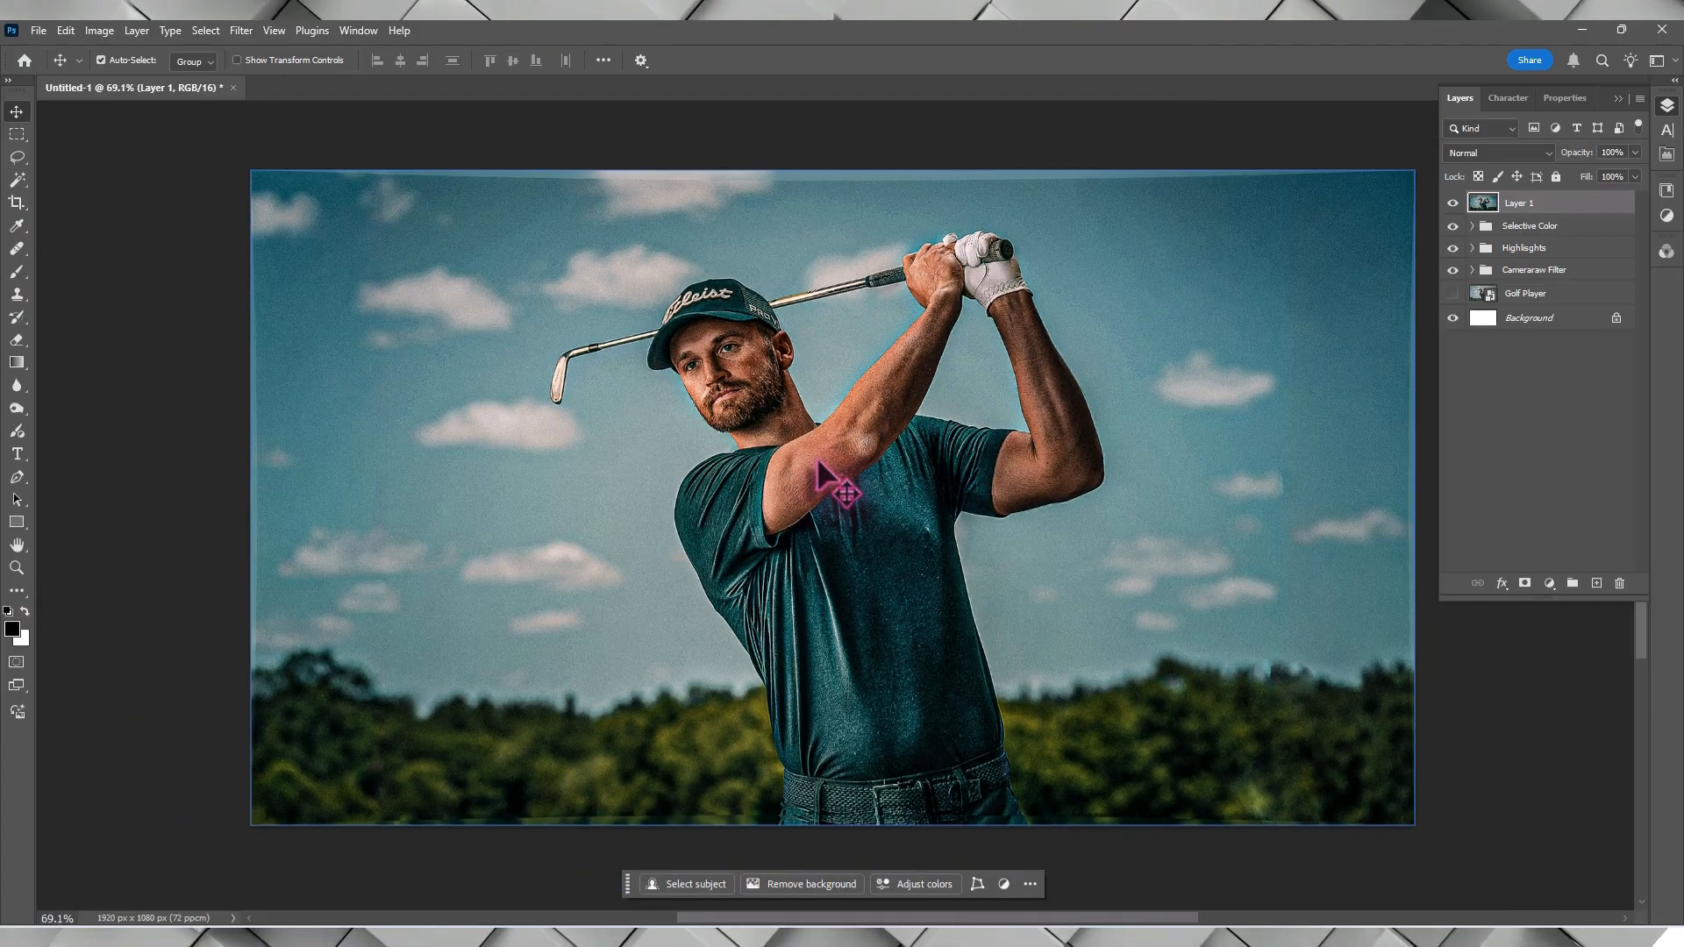
{"action": "key", "text": "ctrl+t"}
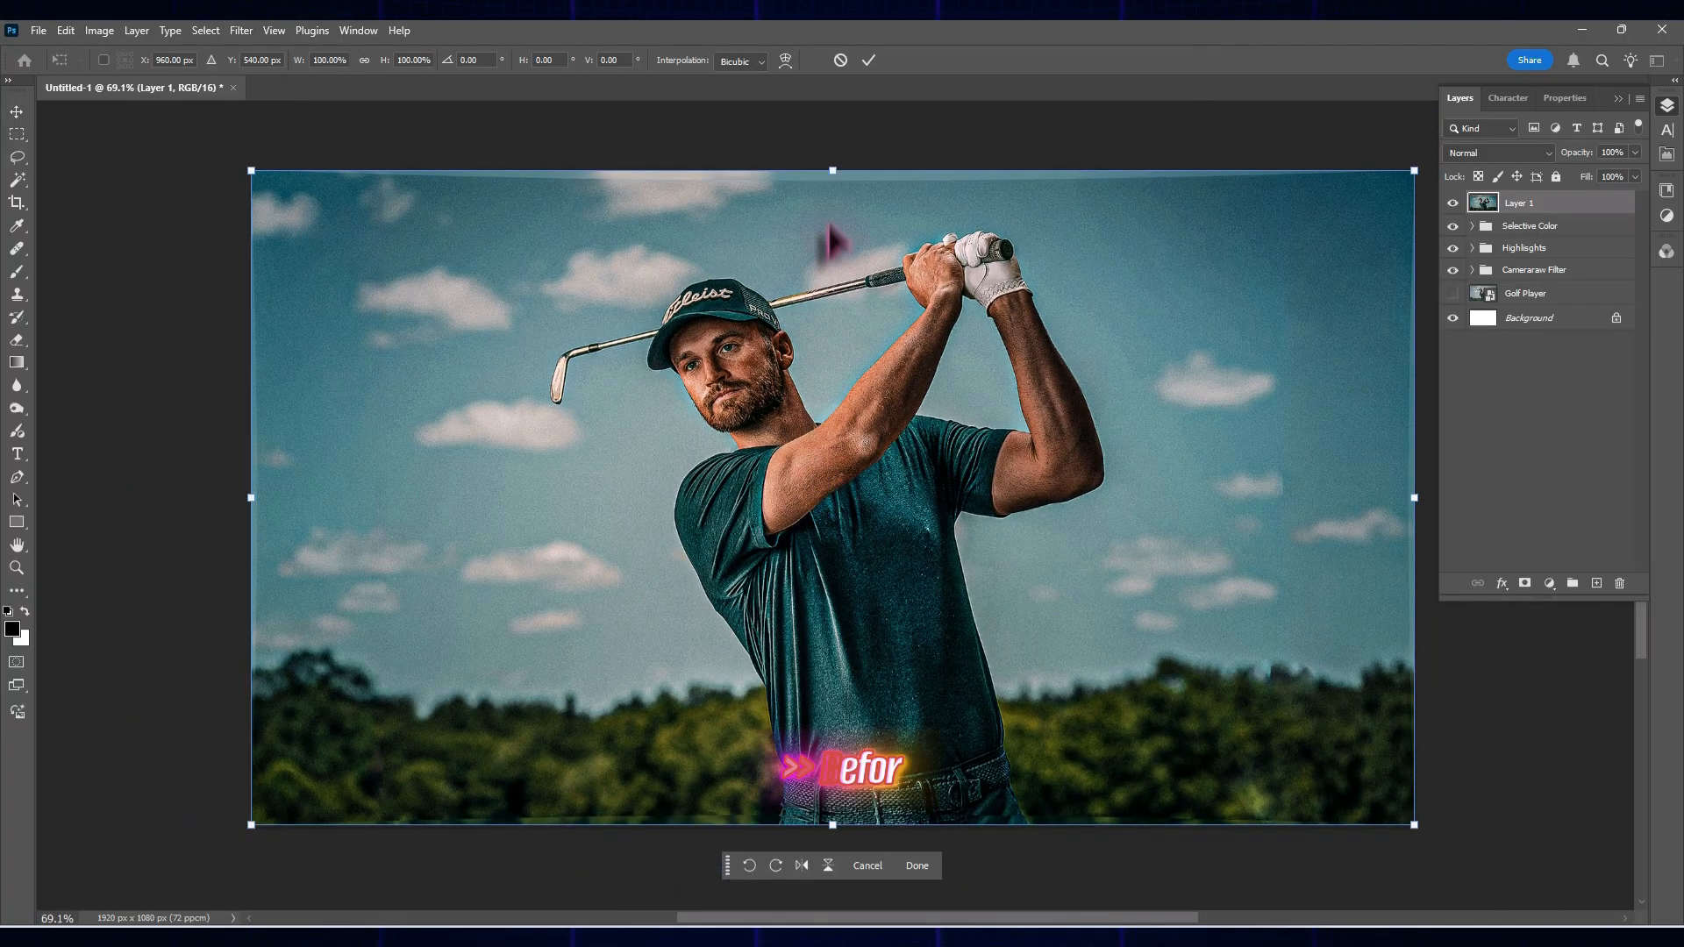
{"action": "left_click_drag", "start_coordinate": [833, 169], "coordinate": [837, 156]}
{"action": "key", "text": "Return"}
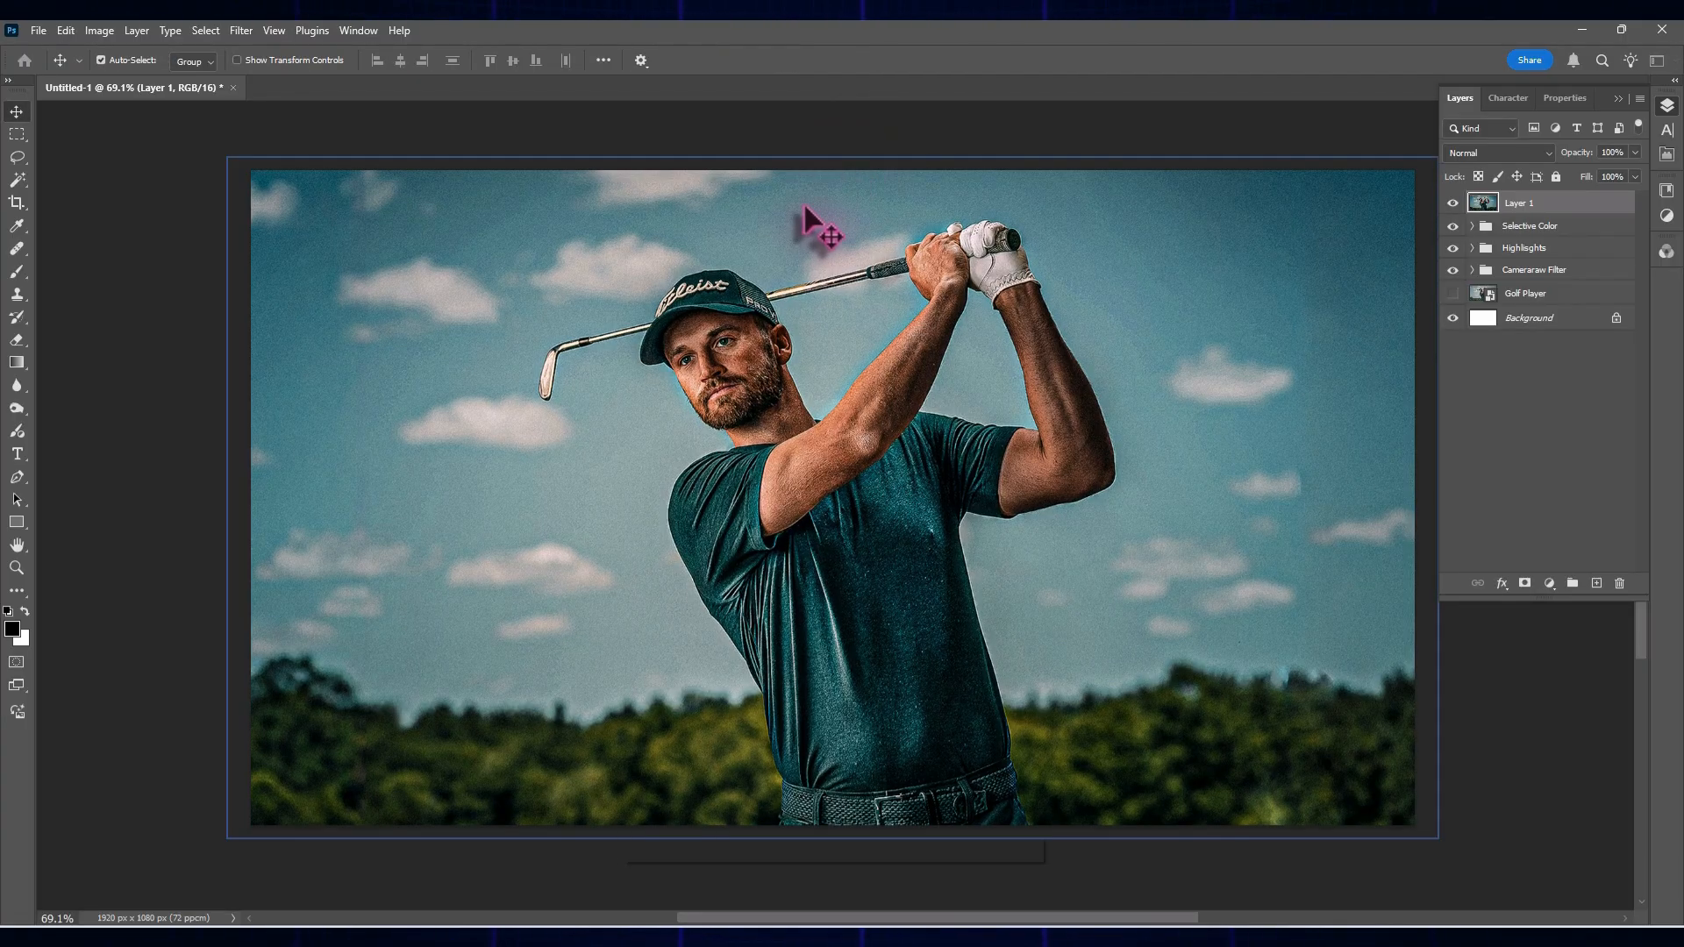
Convert Layer 1 to a smart object
{"action": "scroll", "coordinate": [803, 203], "scroll_direction": "up", "scroll_amount": 1}
{"action": "right_click", "coordinate": [1536, 211]}
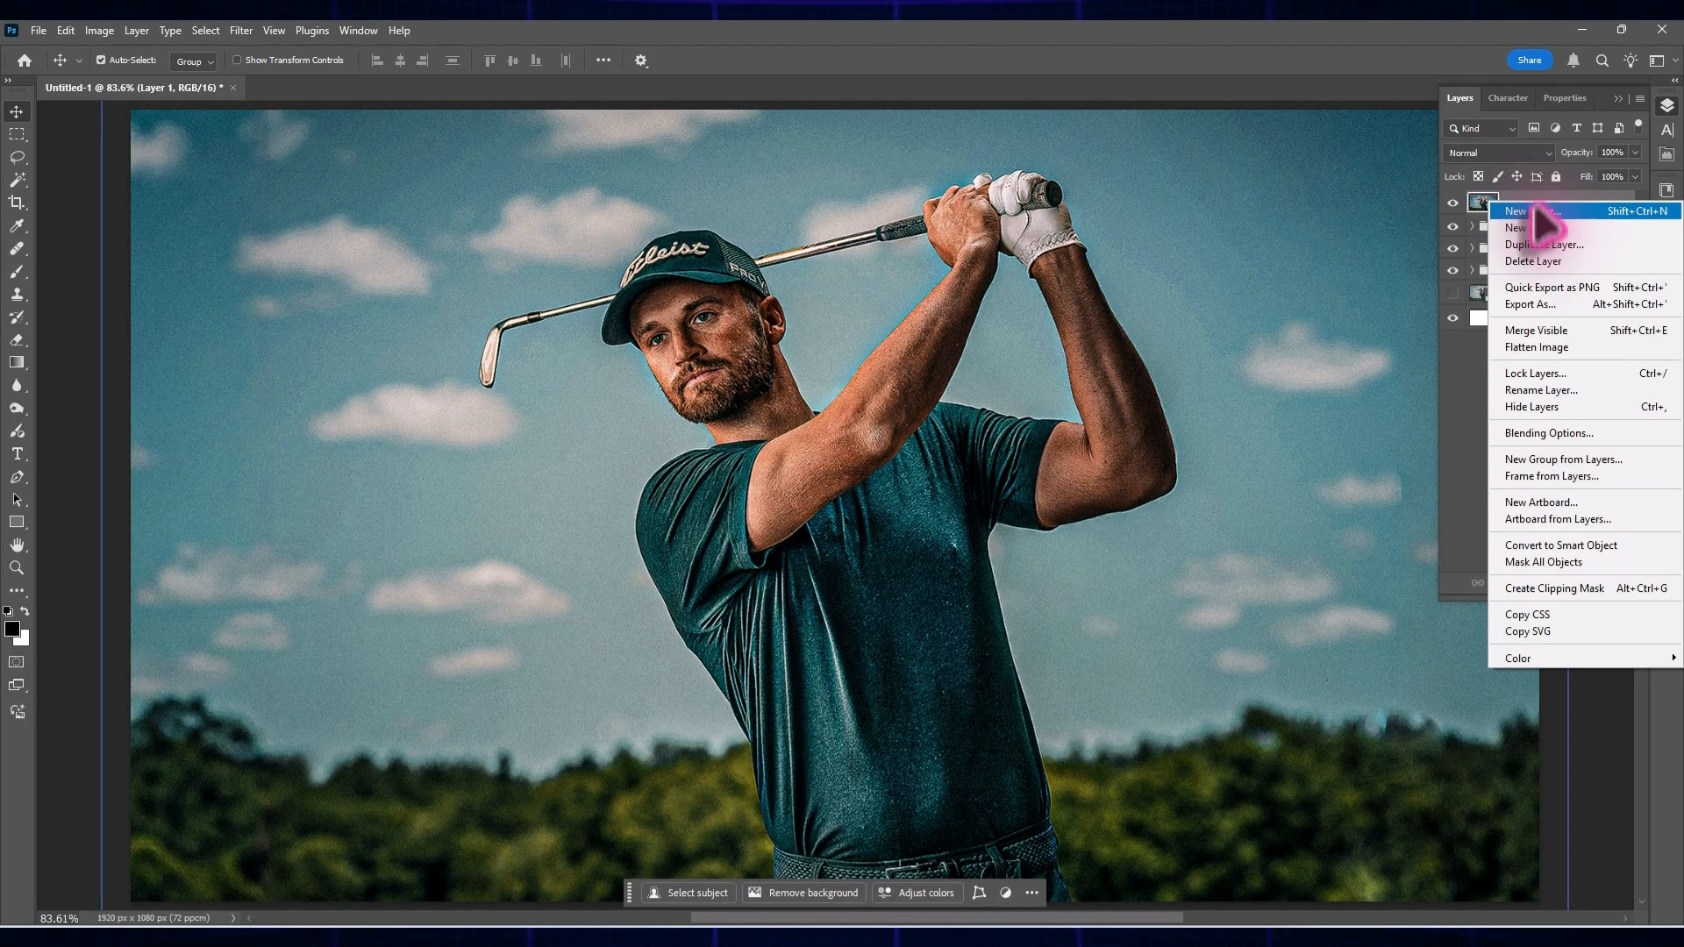
{"action": "left_click", "coordinate": [1554, 534]}
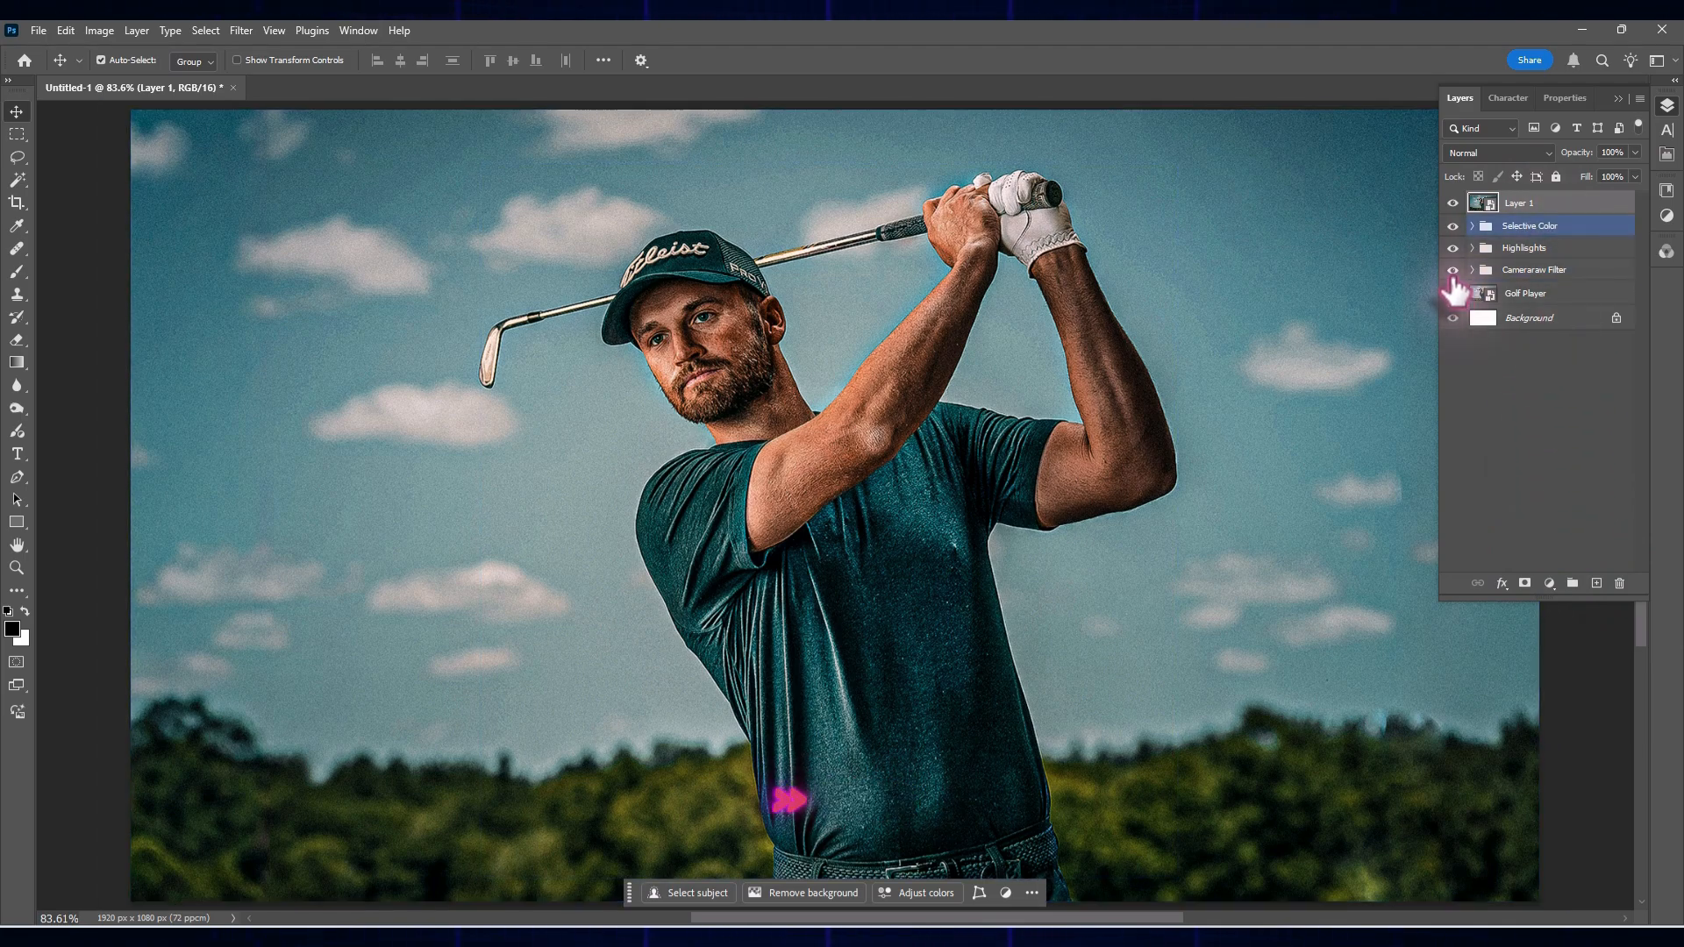
Hide the three adjustment groups, show the original Golf Player layer, and toggle Layer 1's visibility to compare before and after
{"action": "left_click_drag", "start_coordinate": [1452, 268], "coordinate": [1455, 224]}
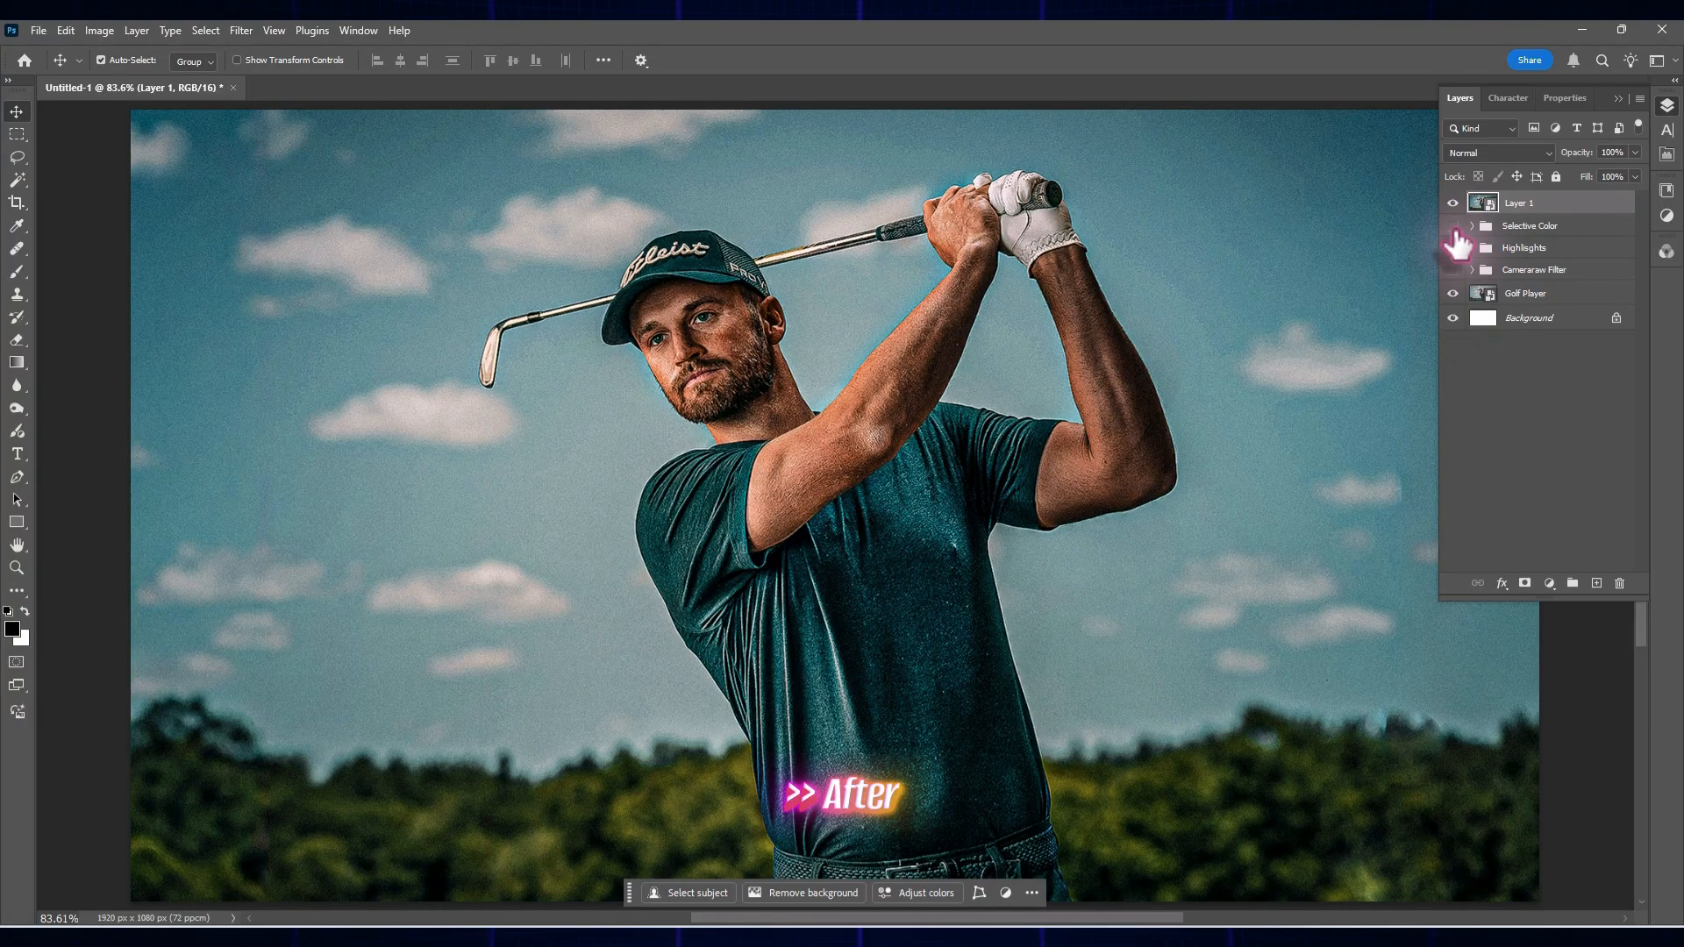
{"action": "left_click", "coordinate": [1454, 203]}
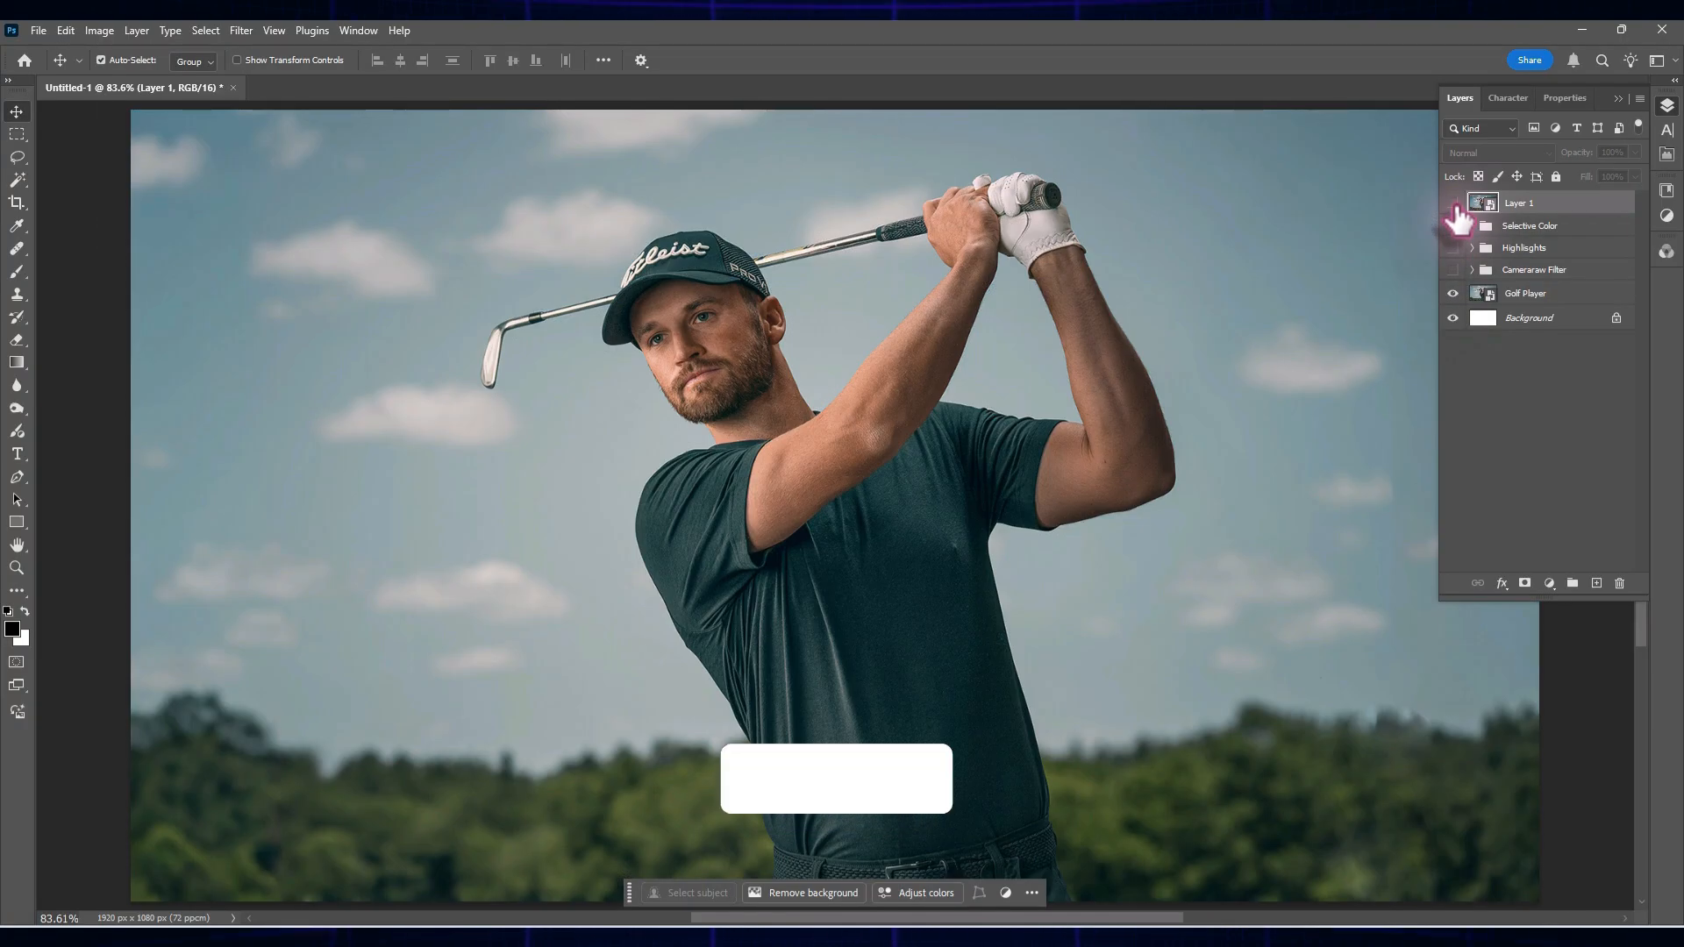
{"action": "left_click", "coordinate": [1453, 203]}
{"action": "left_click", "coordinate": [1454, 203]}
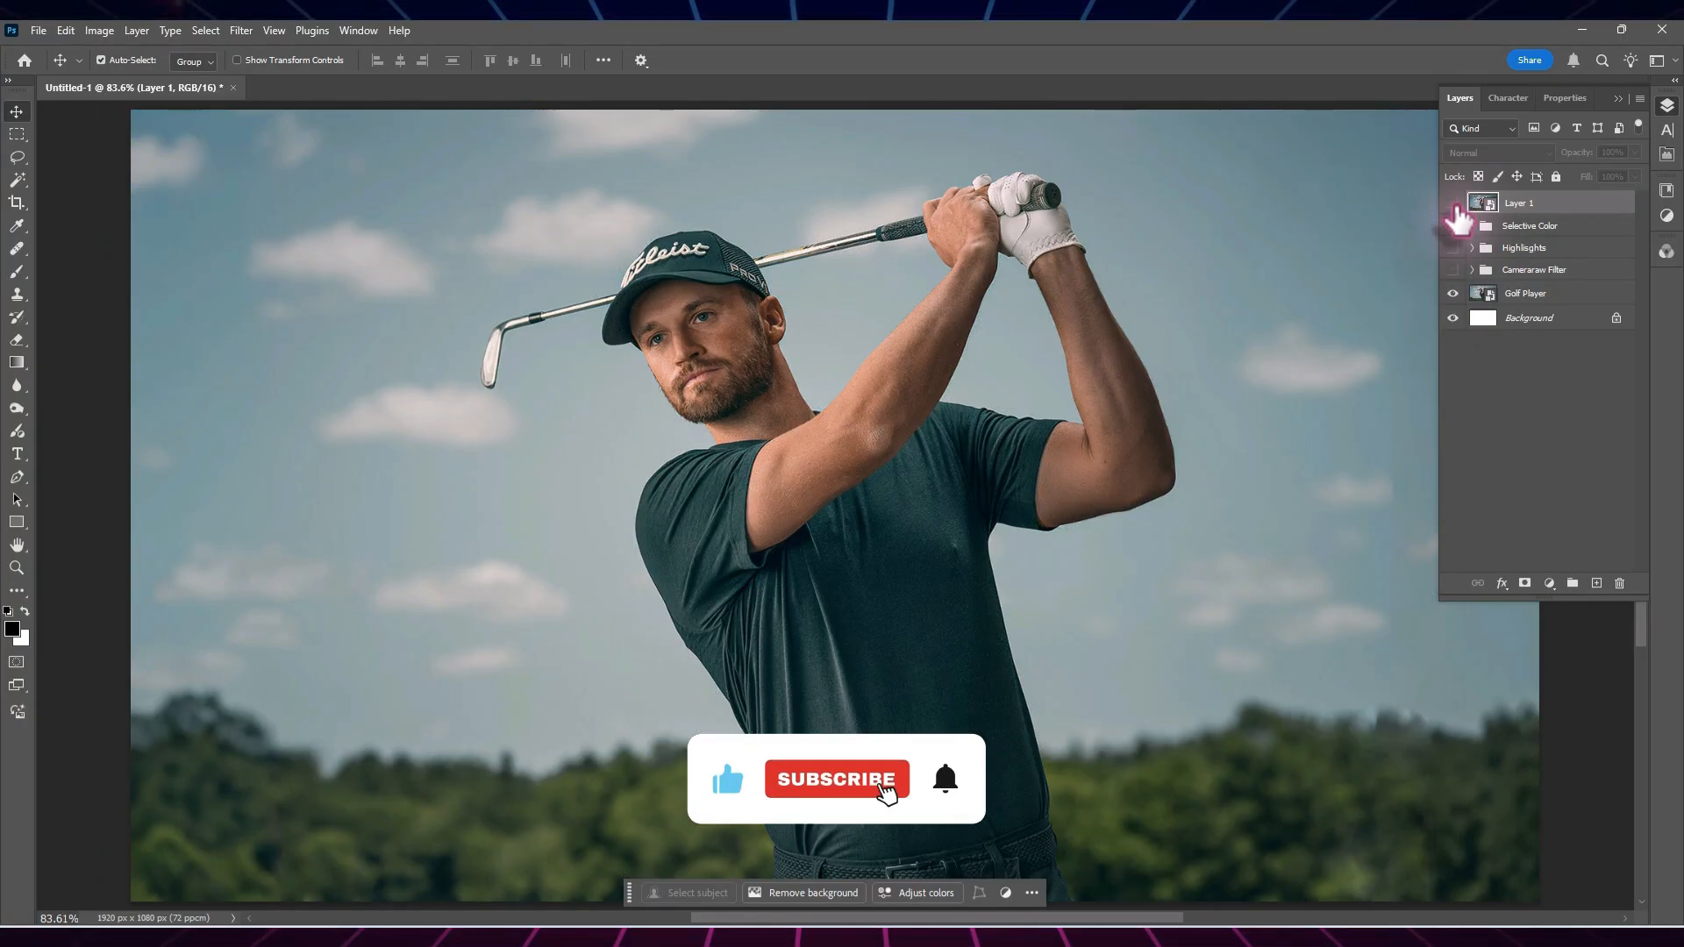
{"action": "left_click", "coordinate": [1453, 203]}
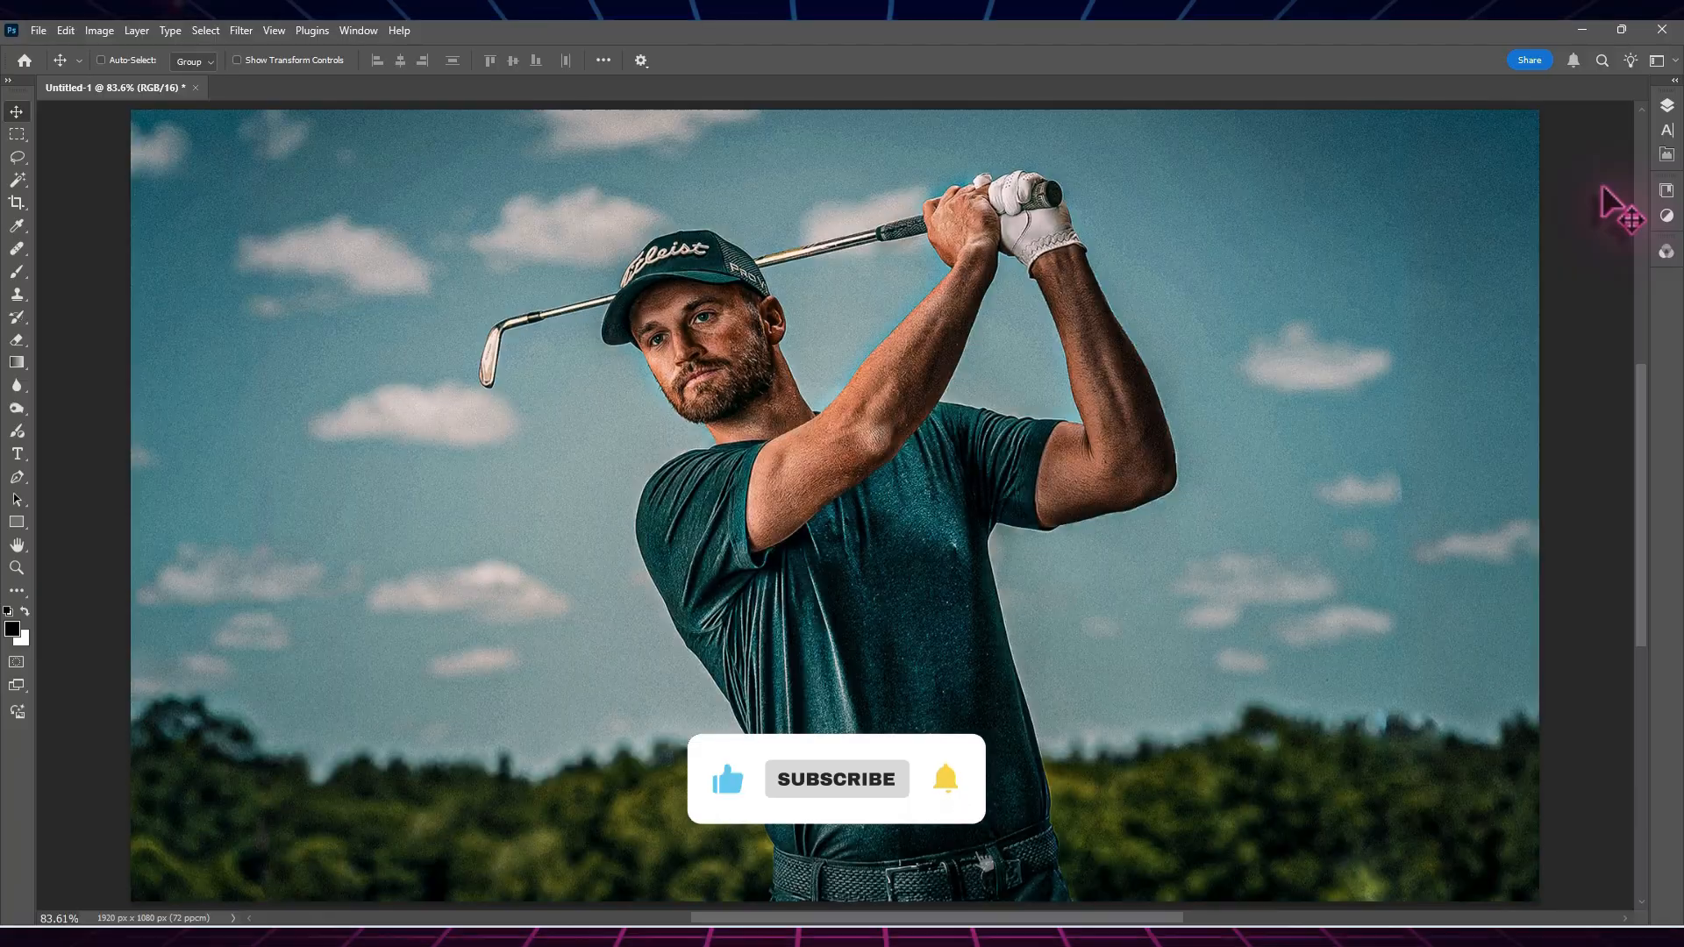